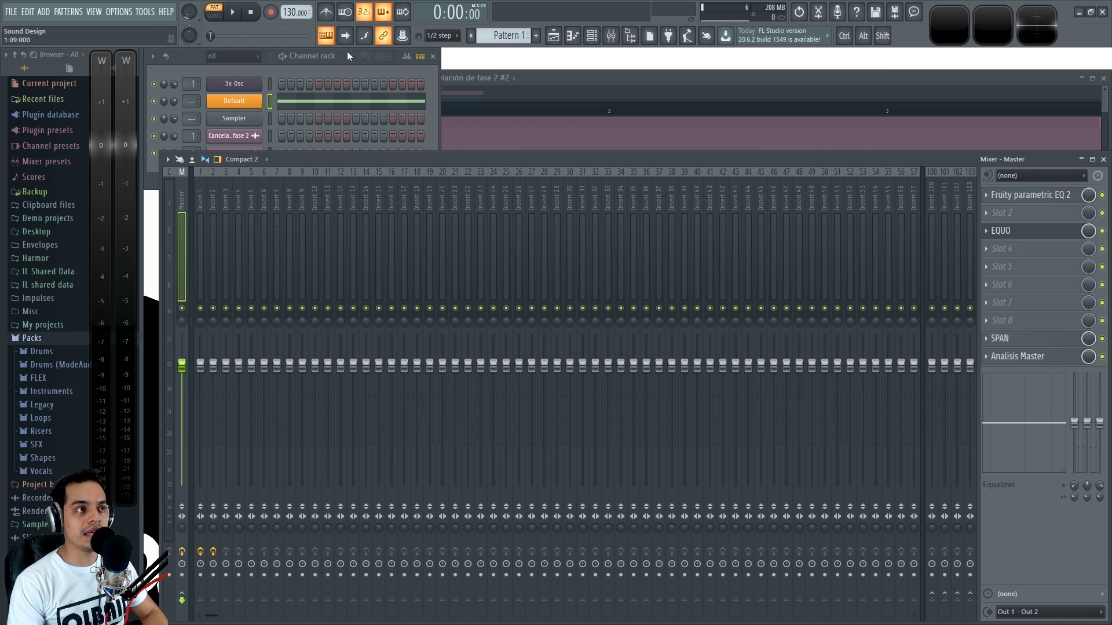
Play the Default channel, examine its sound in the enlarged Wave Candy spectrum, and stop playback.
{"action": "left_click", "coordinate": [252, 103]}
{"action": "key", "text": "space"}
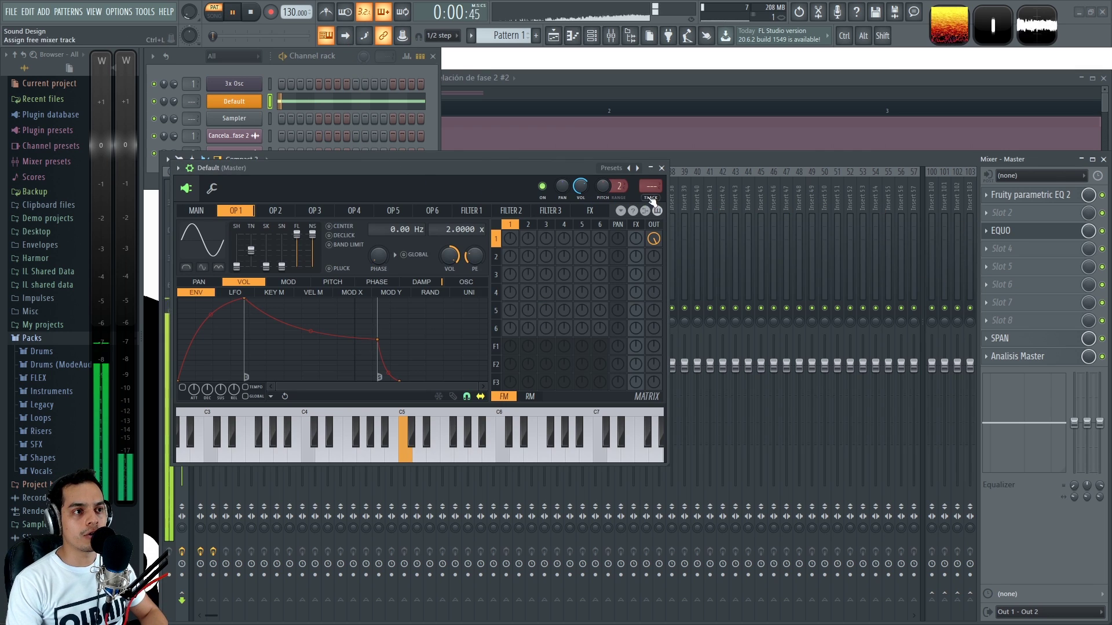
{"action": "left_click", "coordinate": [662, 170]}
{"action": "double_click", "coordinate": [946, 26]}
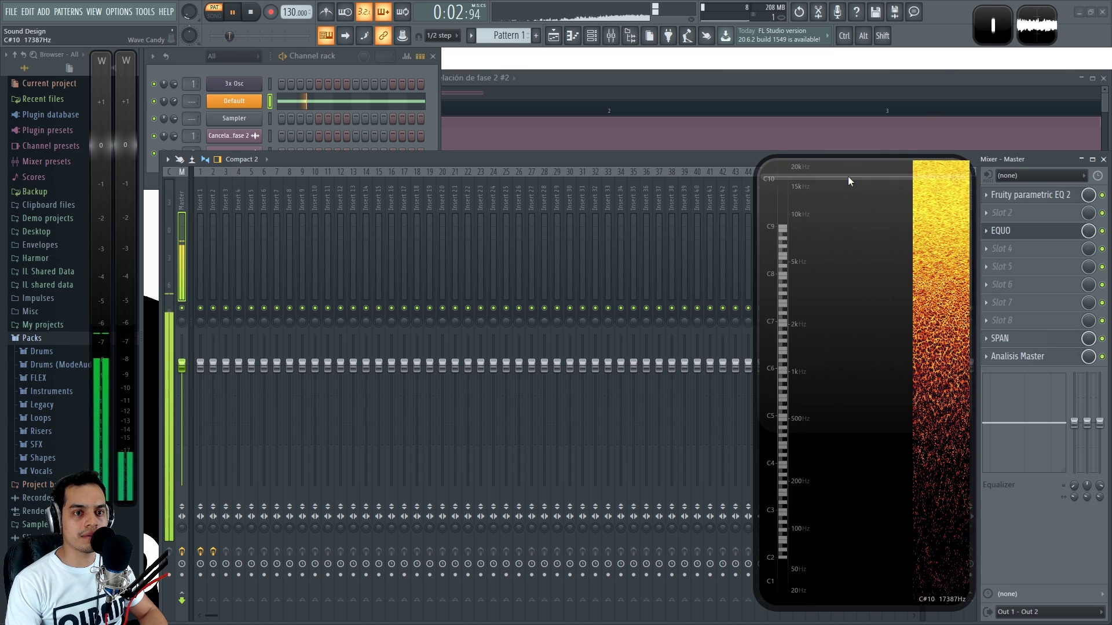
{"action": "double_click", "coordinate": [867, 237]}
{"action": "key", "text": "space"}
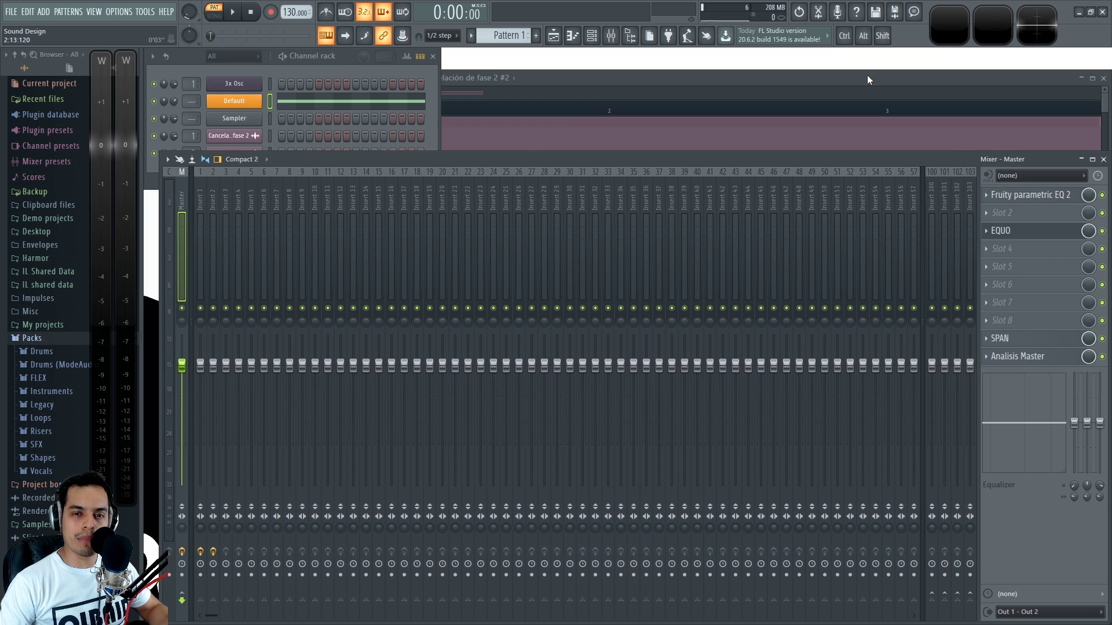
Open the Master track's EQUO equalizer, enlarge its window, and place it over the mixer.
{"action": "left_click", "coordinate": [1014, 231]}
{"action": "left_click_drag", "start_coordinate": [493, 218], "coordinate": [275, 118]}
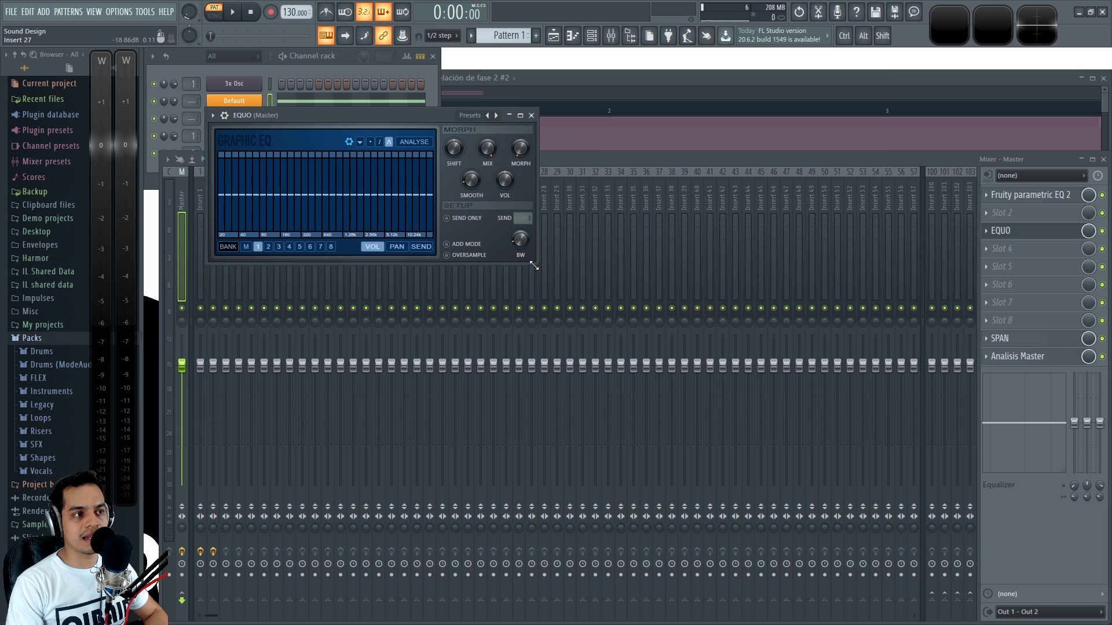
{"action": "left_click_drag", "start_coordinate": [534, 258], "coordinate": [894, 528]}
{"action": "left_click_drag", "start_coordinate": [595, 121], "coordinate": [619, 154]}
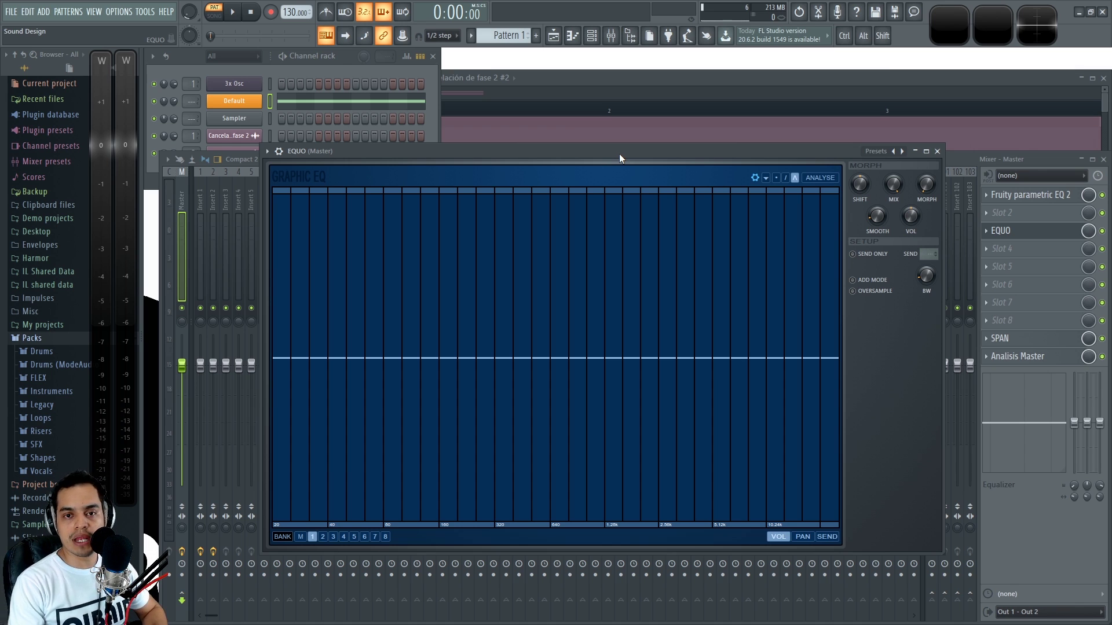
Play the sound through EQUO, switch its band editing to line mode, and stop playback.
{"action": "key", "text": "space"}
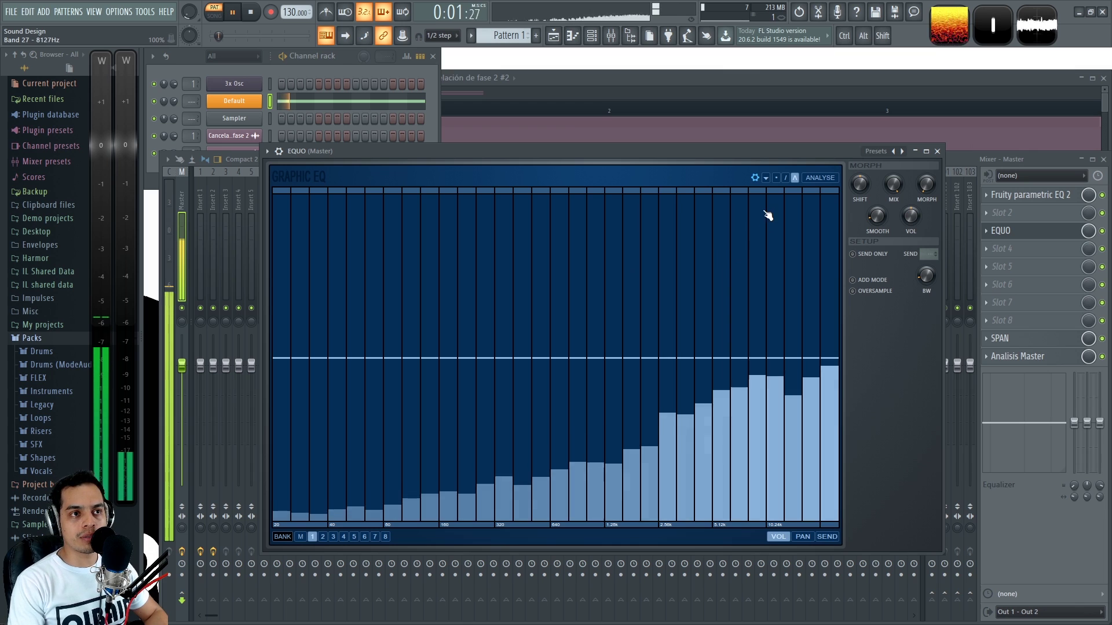
{"action": "left_click", "coordinate": [786, 178]}
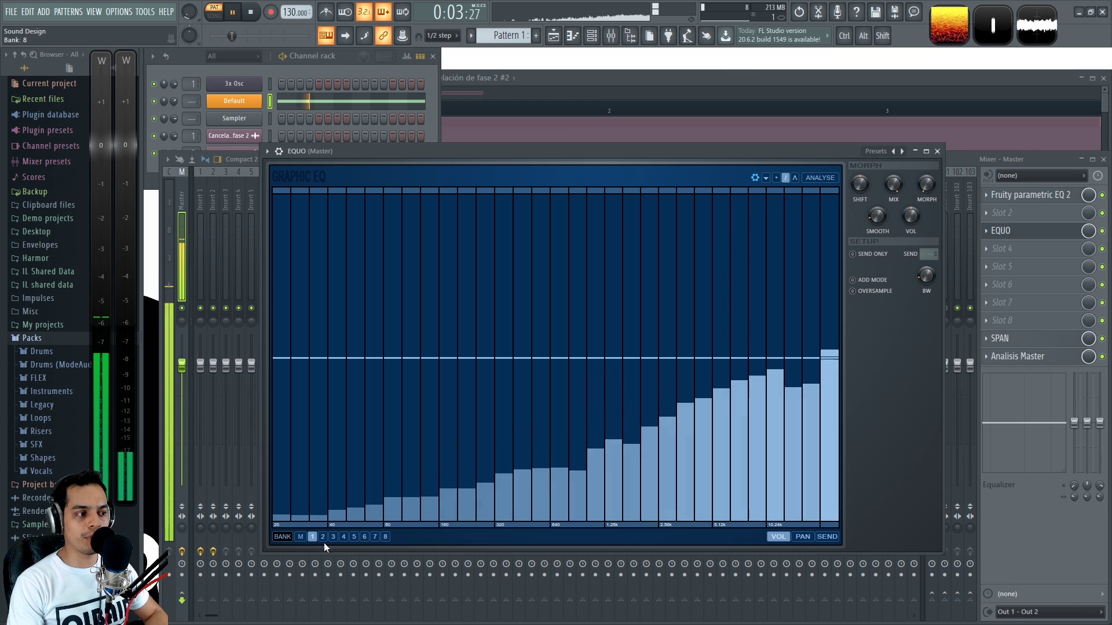
{"action": "key", "text": "space"}
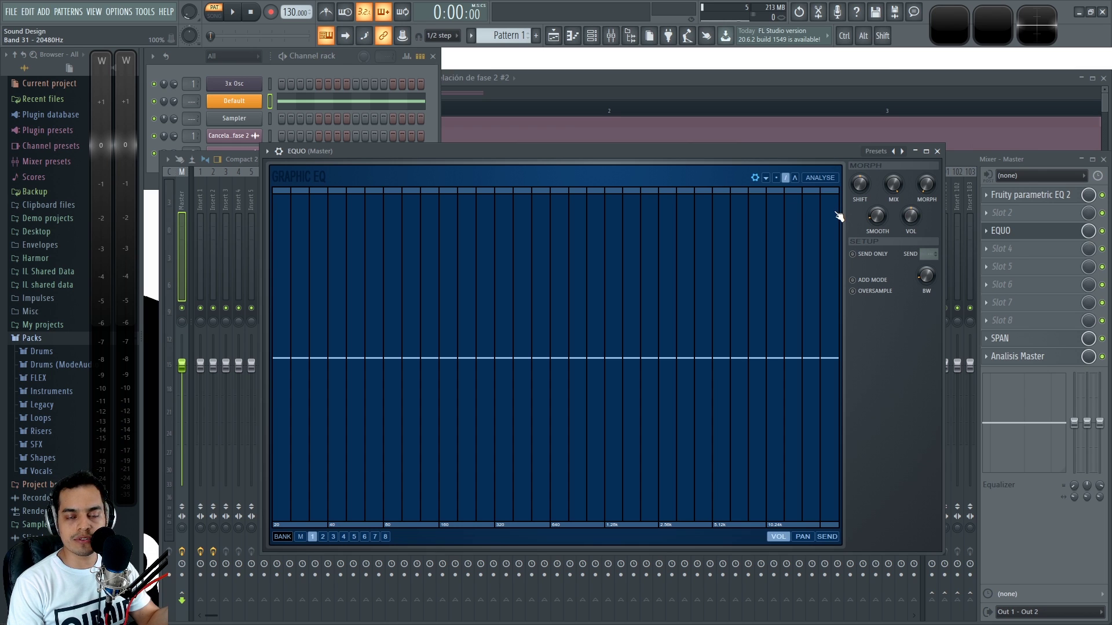
During playback, draw varied cuts and boosts across EQUO's bands, cutting from 1613 Hz upward and boosting the low bands.
{"action": "key", "text": "space"}
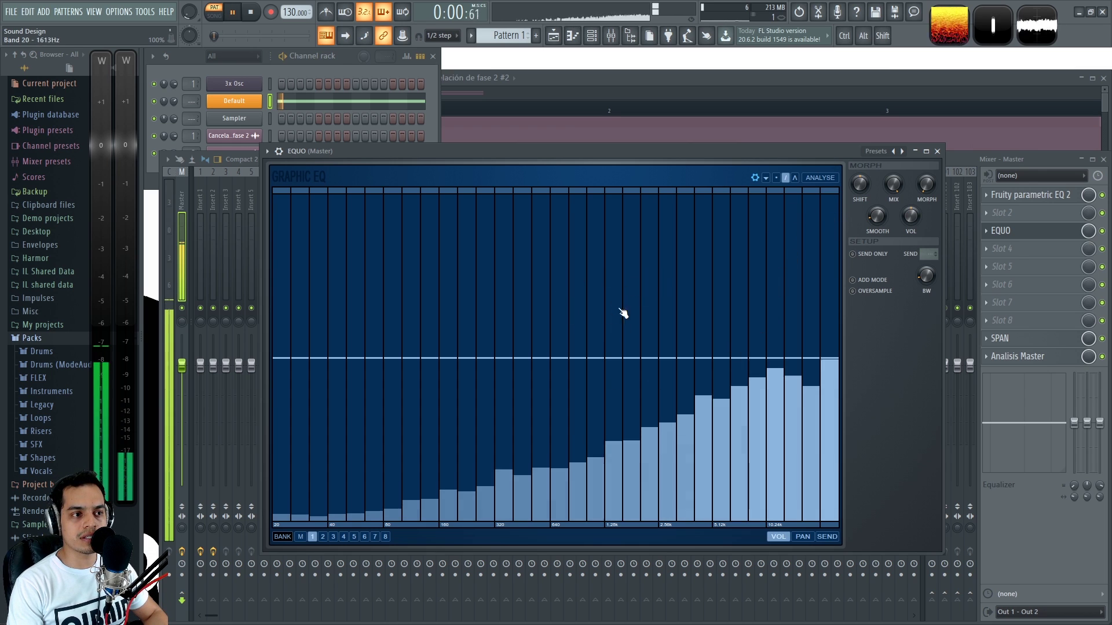
{"action": "left_click", "coordinate": [632, 198]}
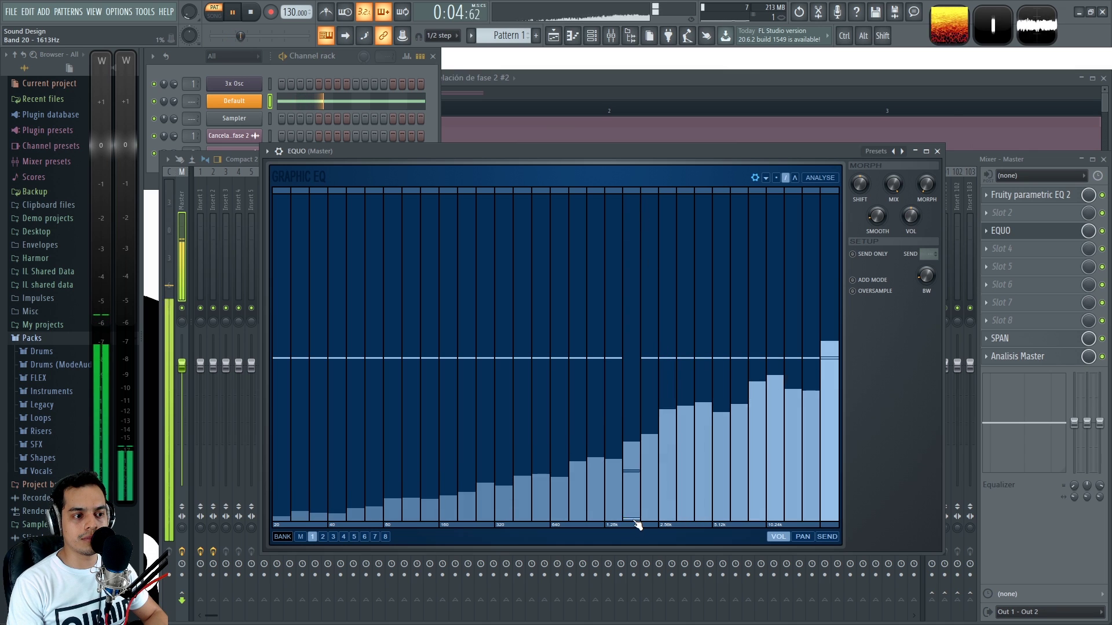
{"action": "left_click_drag", "start_coordinate": [640, 524], "coordinate": [829, 522]}
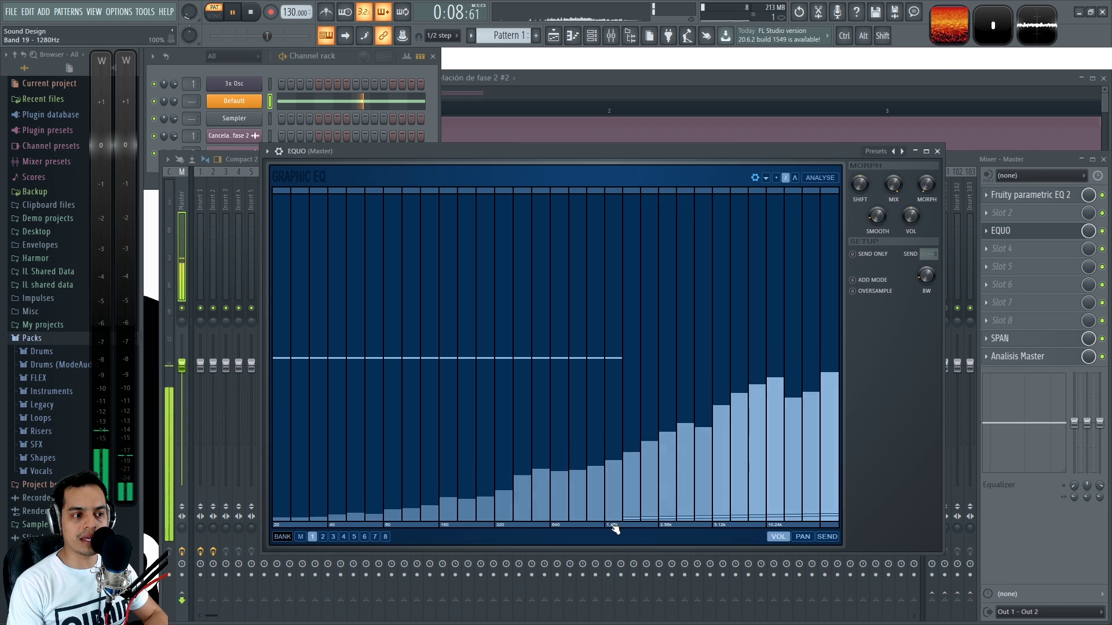
{"action": "mouse_move", "coordinate": [628, 507]}
{"action": "left_mouse_down"}
{"action": "mouse_move", "coordinate": [690, 461]}
{"action": "mouse_move", "coordinate": [776, 459]}
{"action": "mouse_move", "coordinate": [774, 477]}
{"action": "left_mouse_up"}
{"action": "mouse_move", "coordinate": [668, 512]}
{"action": "left_mouse_down"}
{"action": "mouse_move", "coordinate": [839, 529]}
{"action": "mouse_move", "coordinate": [588, 521]}
{"action": "left_mouse_up"}
{"action": "left_click_drag", "start_coordinate": [318, 226], "coordinate": [574, 212]}
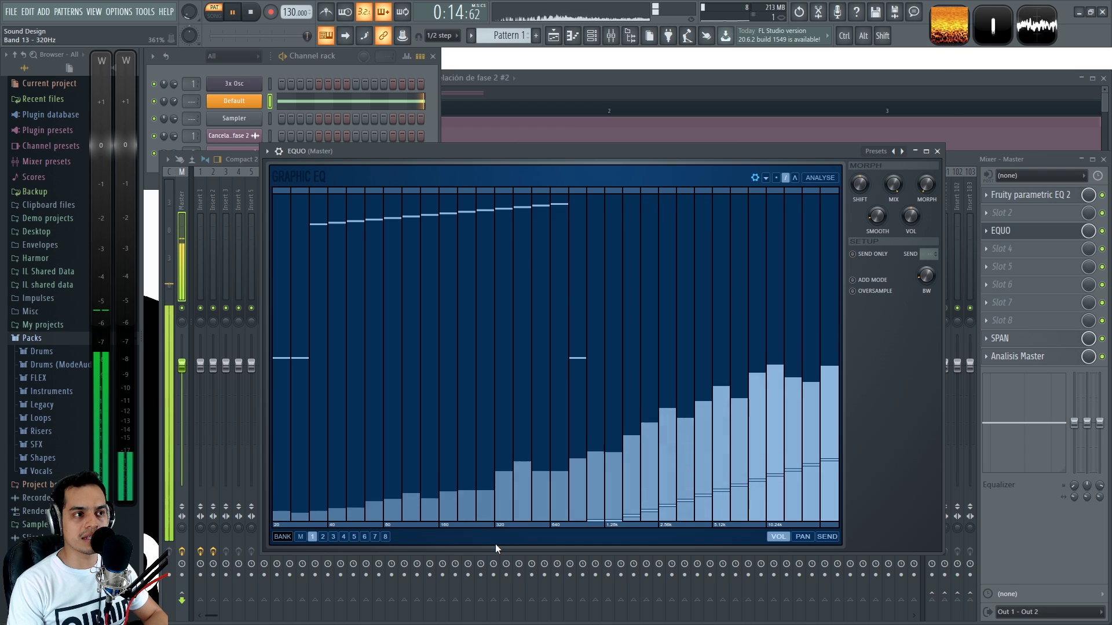
{"action": "mouse_move", "coordinate": [514, 485]}
{"action": "left_mouse_down"}
{"action": "mouse_move", "coordinate": [524, 422]}
{"action": "mouse_move", "coordinate": [819, 325]}
{"action": "mouse_move", "coordinate": [603, 476]}
{"action": "mouse_move", "coordinate": [686, 479]}
{"action": "left_mouse_up"}
{"action": "left_click", "coordinate": [777, 405]}
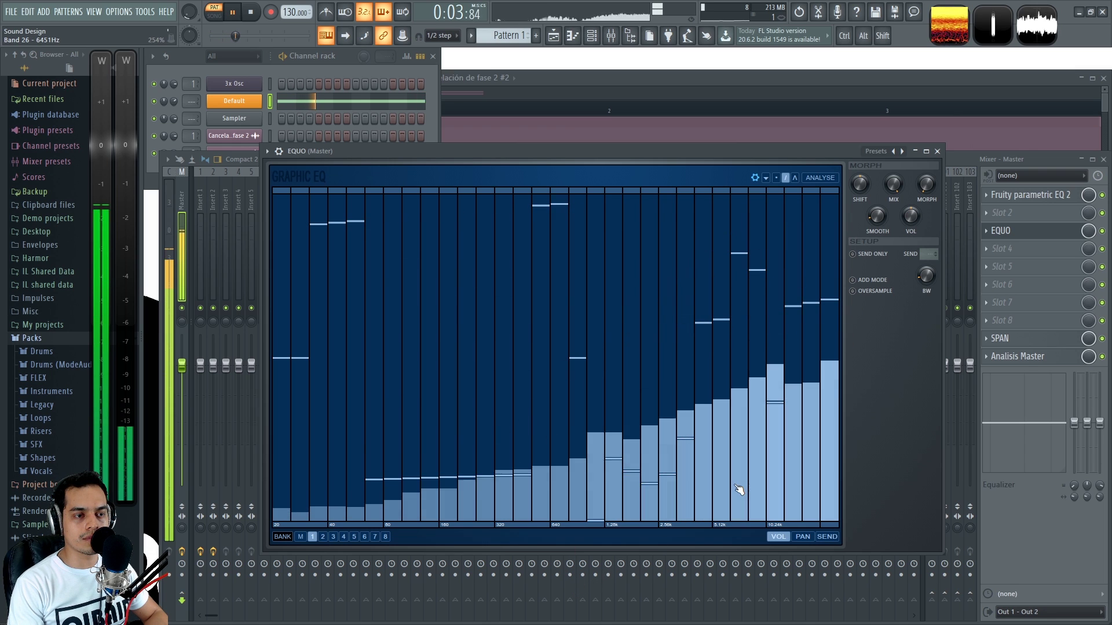
Stop playback and reset all EQUO bands to flat.
{"action": "key", "text": "space"}
{"action": "left_click", "coordinate": [766, 176]}
{"action": "left_click", "coordinate": [782, 201]}
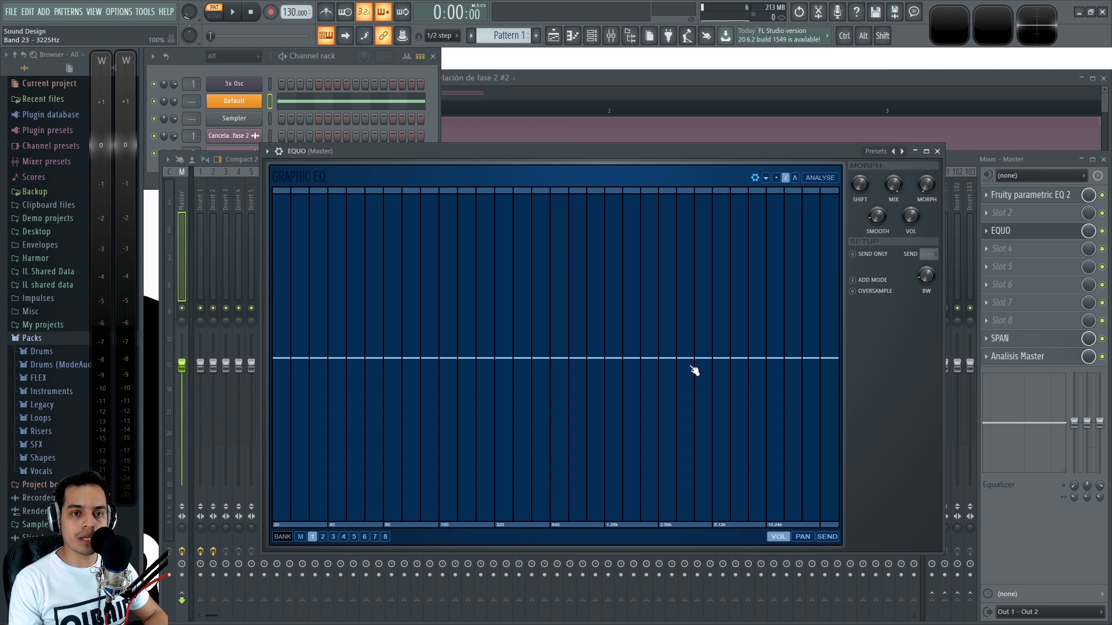
During playback, switch EQUO to curve editing and shape a boost around 1.28 kHz with dips on both sides.
{"action": "key", "text": "space"}
{"action": "left_click_drag", "start_coordinate": [602, 219], "coordinate": [666, 213]}
{"action": "left_click", "coordinate": [795, 177]}
{"action": "left_click_drag", "start_coordinate": [652, 427], "coordinate": [621, 545]}
{"action": "left_click", "coordinate": [615, 219]}
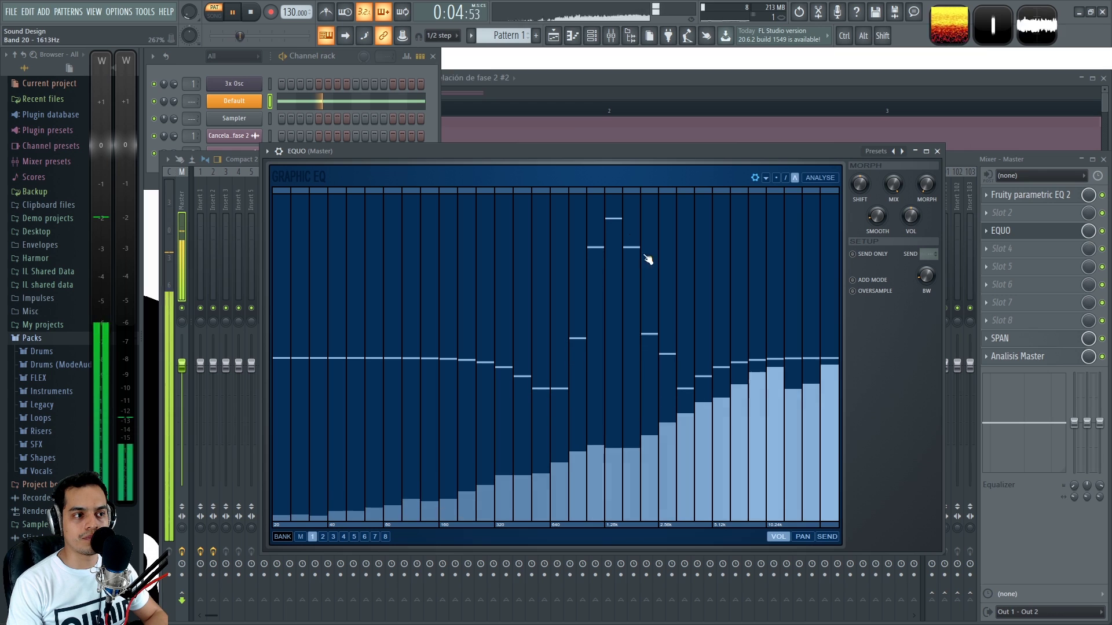
{"action": "key", "text": "space"}
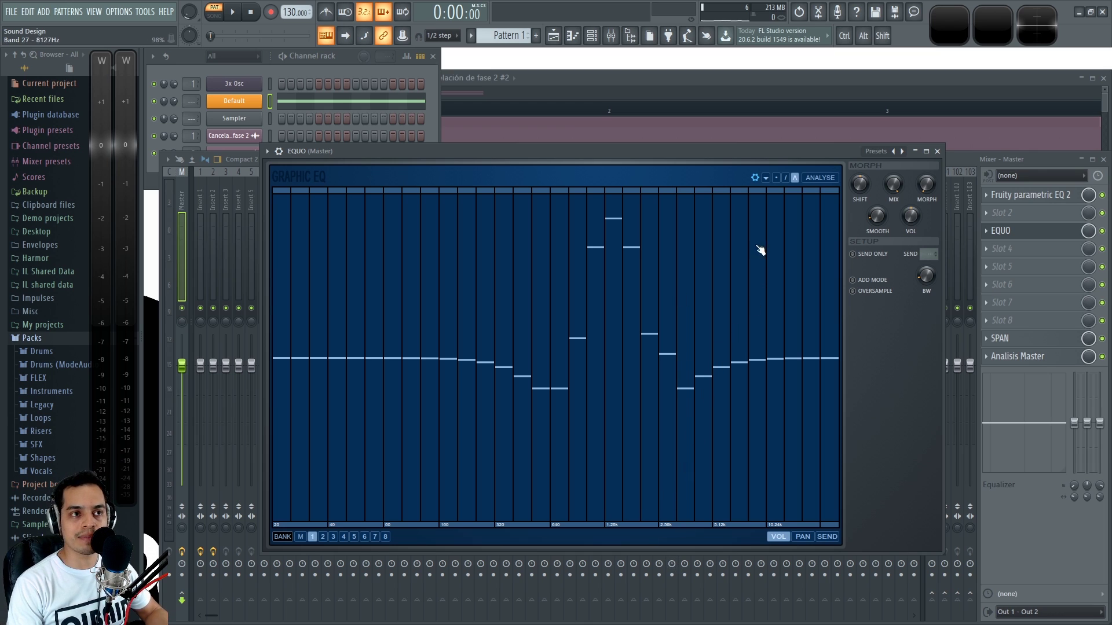
Reset the EQUO curve to flat and close the equalizer window.
{"action": "left_click", "coordinate": [765, 179]}
{"action": "left_click", "coordinate": [773, 199]}
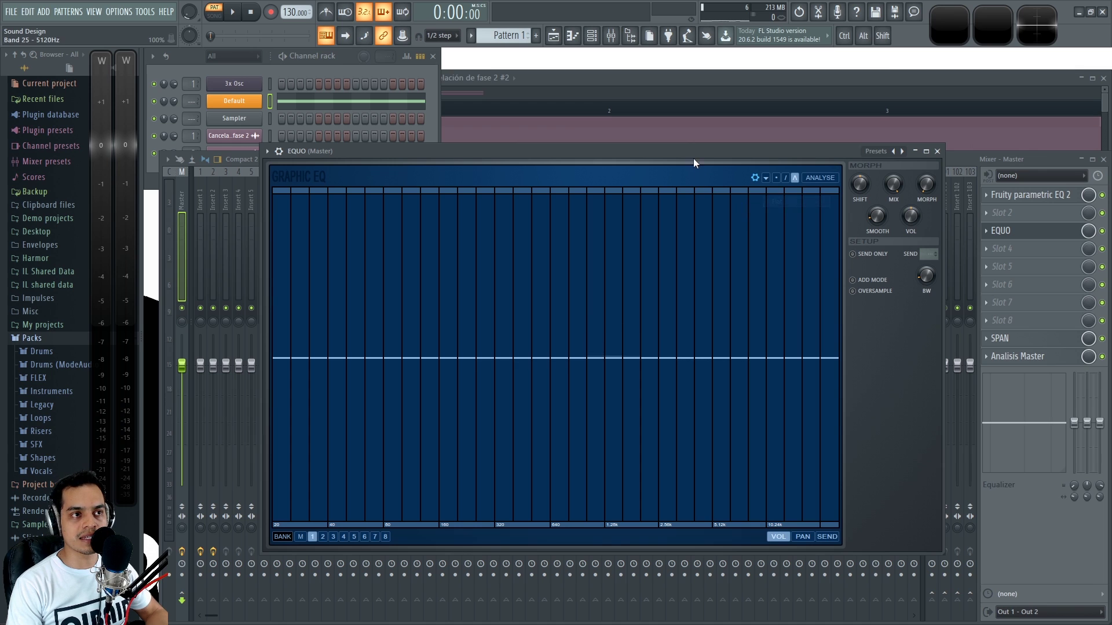
{"action": "left_click", "coordinate": [937, 151]}
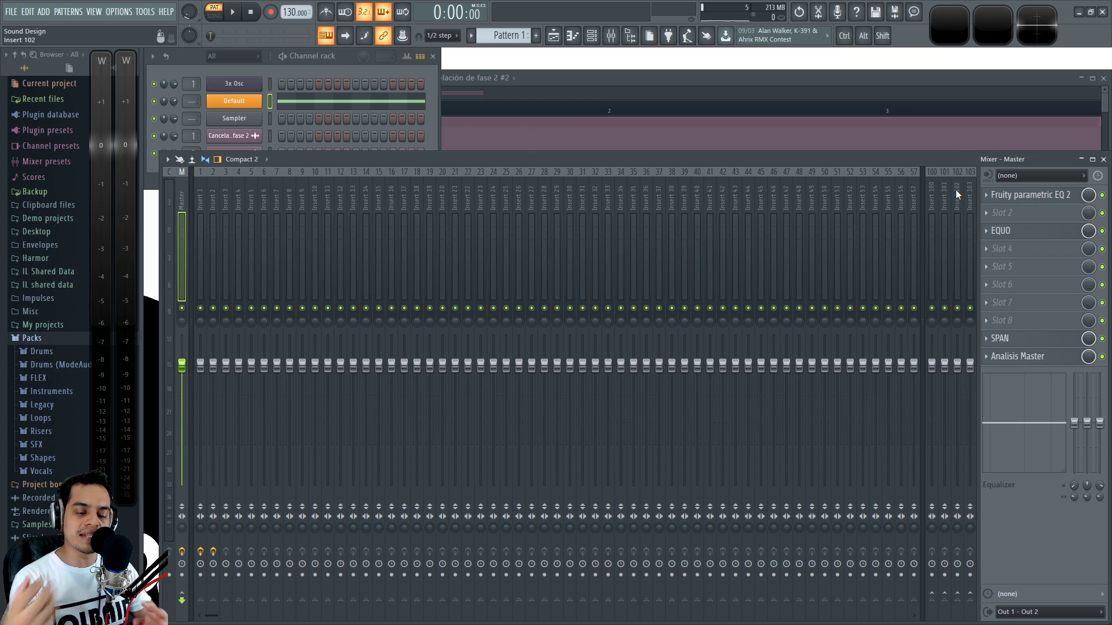
{"action": "left_click", "coordinate": [1015, 230]}
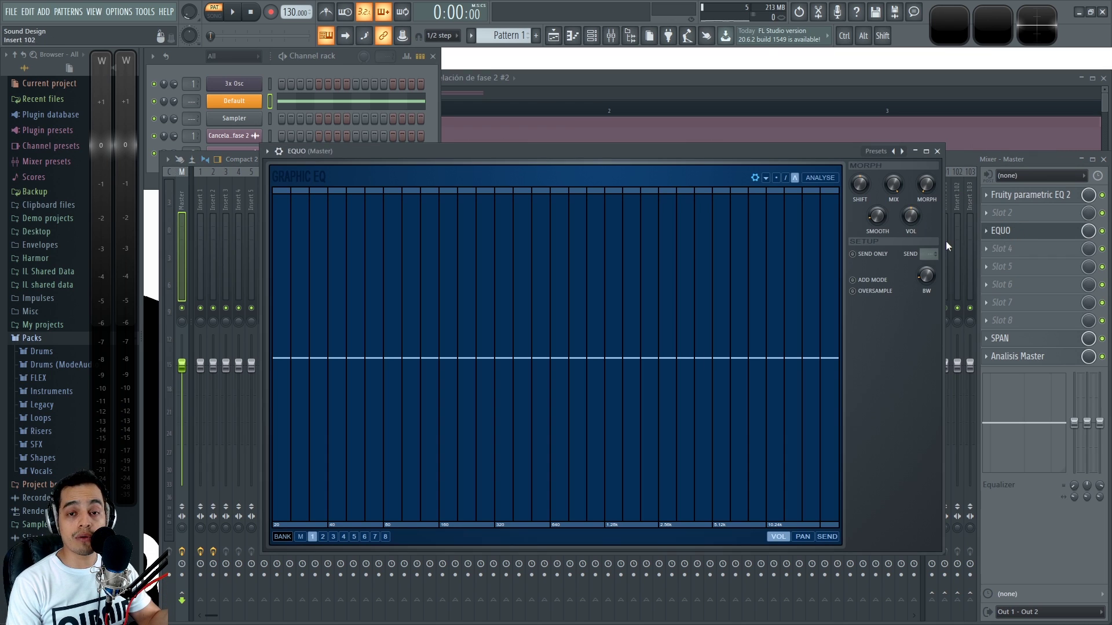
{"action": "left_click_drag", "start_coordinate": [695, 149], "coordinate": [683, 144]}
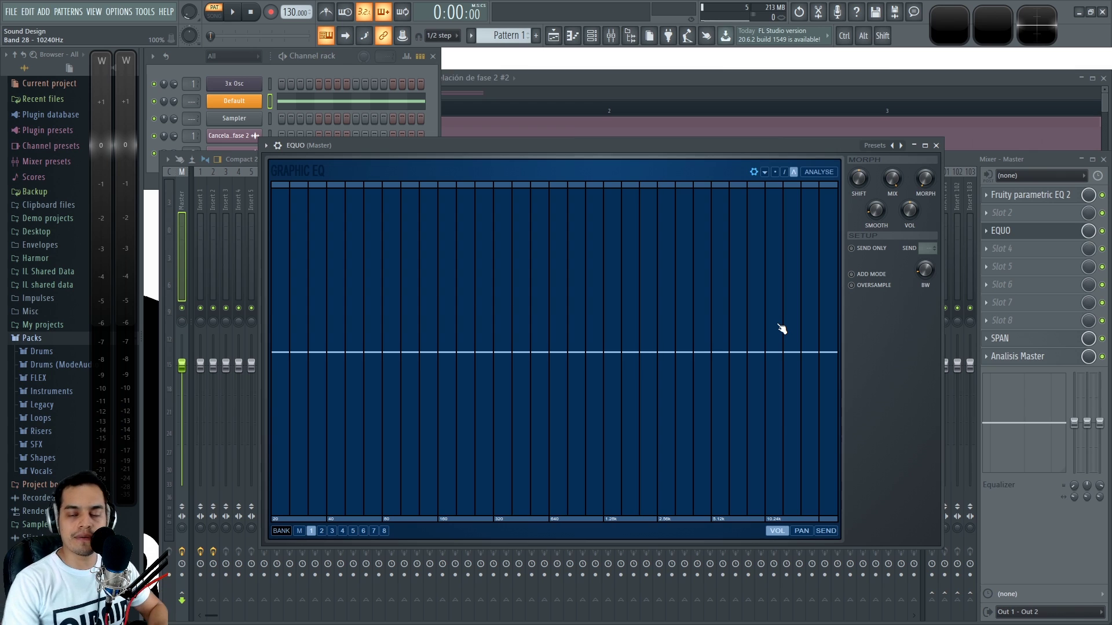
{"action": "left_click", "coordinate": [936, 146]}
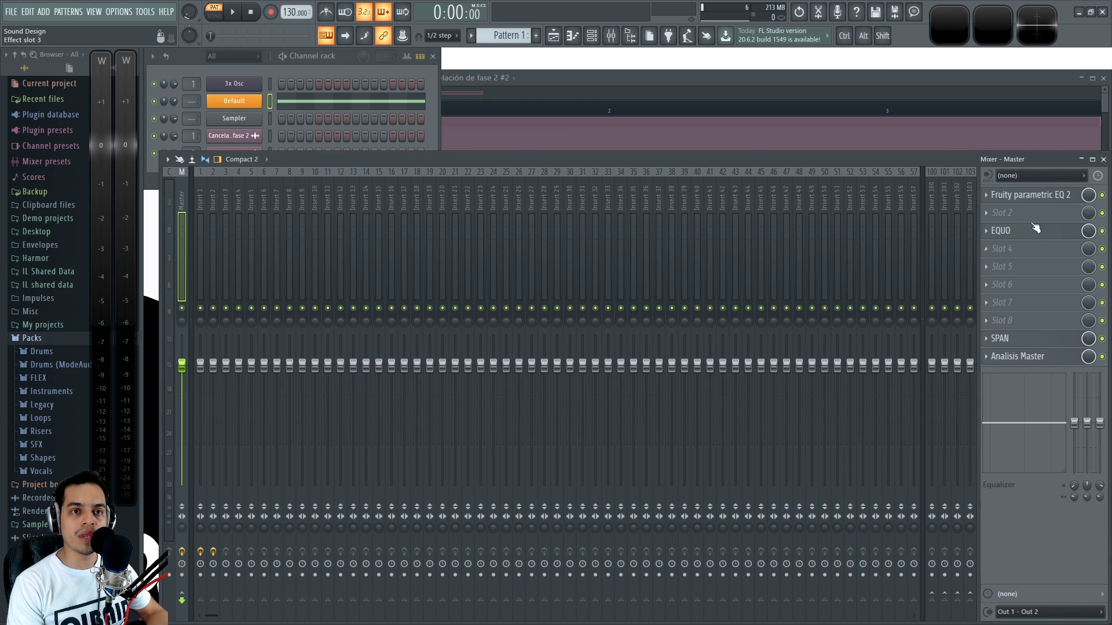
Open Fruity parametric EQ 2 on the Master track, enlarge its window, and reposition it.
{"action": "left_click", "coordinate": [1066, 196]}
{"action": "left_click_drag", "start_coordinate": [547, 138], "coordinate": [540, 133]}
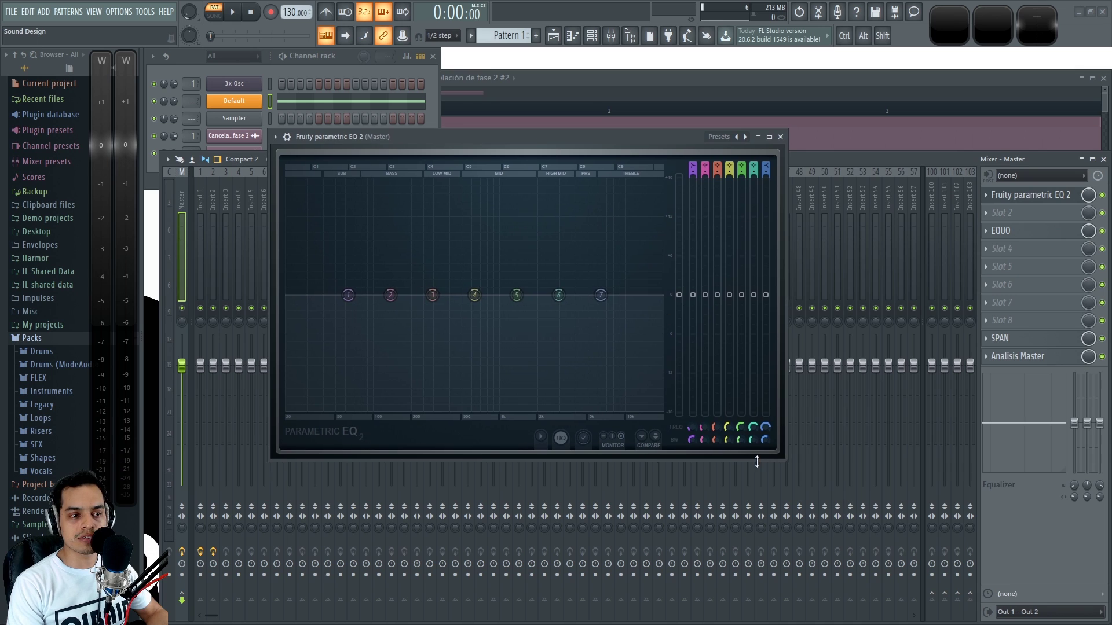
{"action": "left_click_drag", "start_coordinate": [788, 460], "coordinate": [898, 508]}
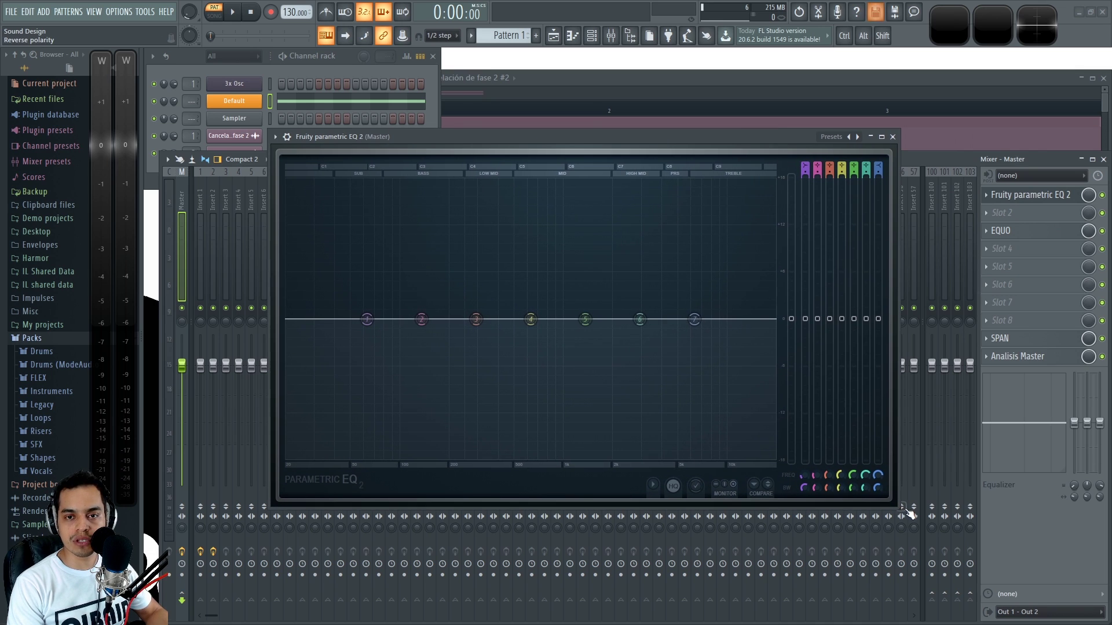
{"action": "left_click_drag", "start_coordinate": [668, 141], "coordinate": [672, 143]}
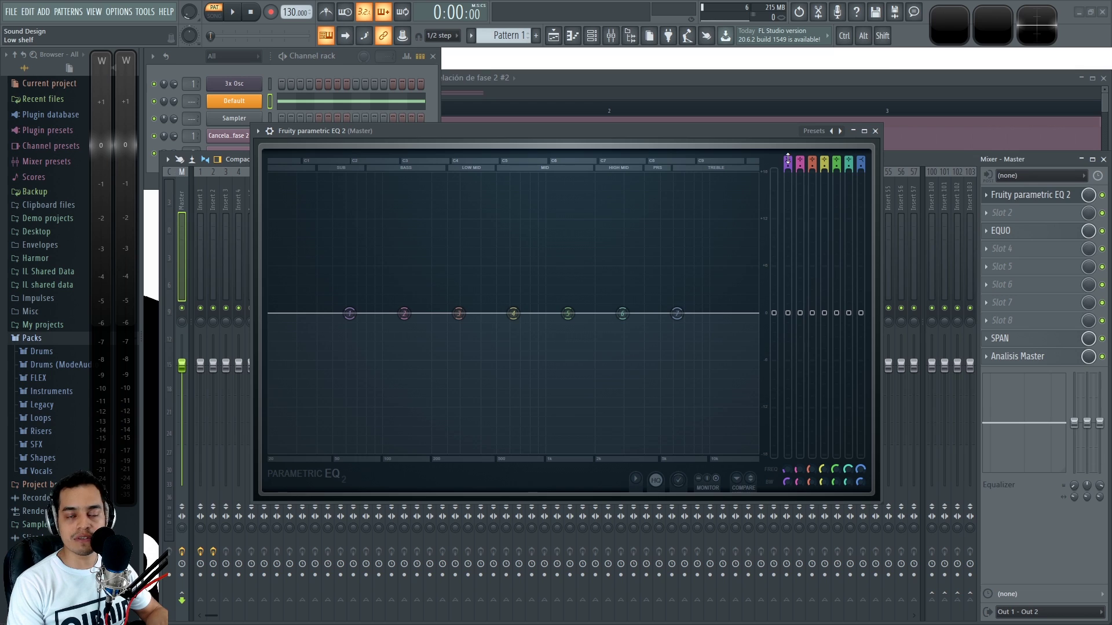
Move band 1 of the Master's parametric equalizer to about 190 Hz, keep its level at 0 dB, and close the window.
{"action": "mouse_move", "coordinate": [784, 470]}
{"action": "left_mouse_down"}
{"action": "mouse_move", "coordinate": [784, 405]}
{"action": "mouse_move", "coordinate": [787, 487]}
{"action": "left_mouse_up"}
{"action": "mouse_move", "coordinate": [787, 313]}
{"action": "left_mouse_down"}
{"action": "mouse_move", "coordinate": [787, 348]}
{"action": "mouse_move", "coordinate": [789, 324]}
{"action": "left_mouse_up"}
{"action": "left_click_drag", "start_coordinate": [619, 131], "coordinate": [634, 127]}
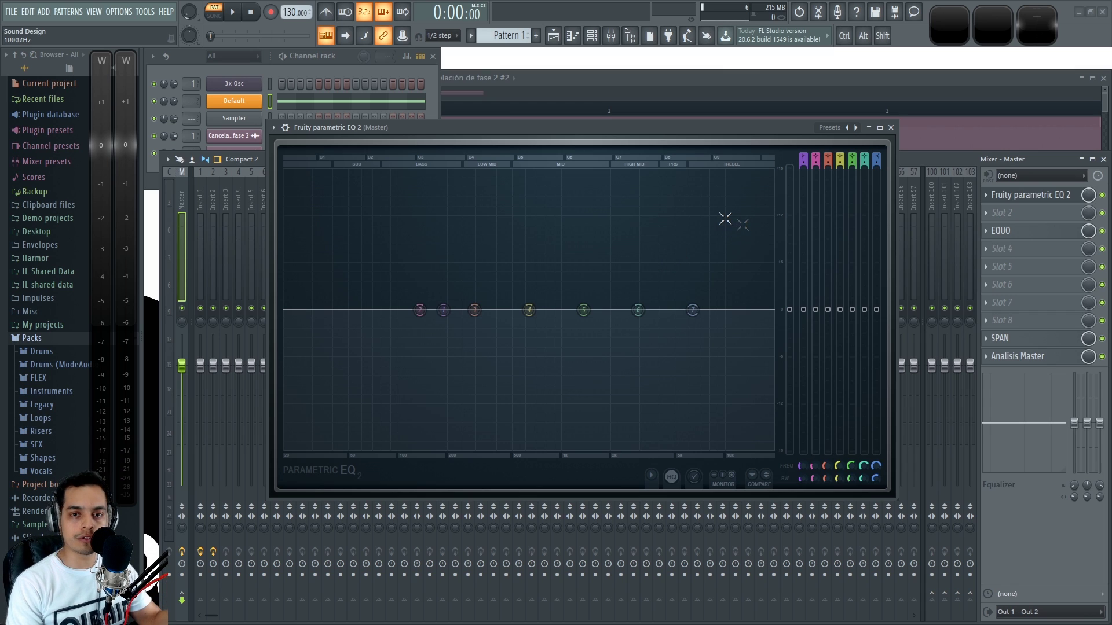
{"action": "left_click", "coordinate": [891, 128]}
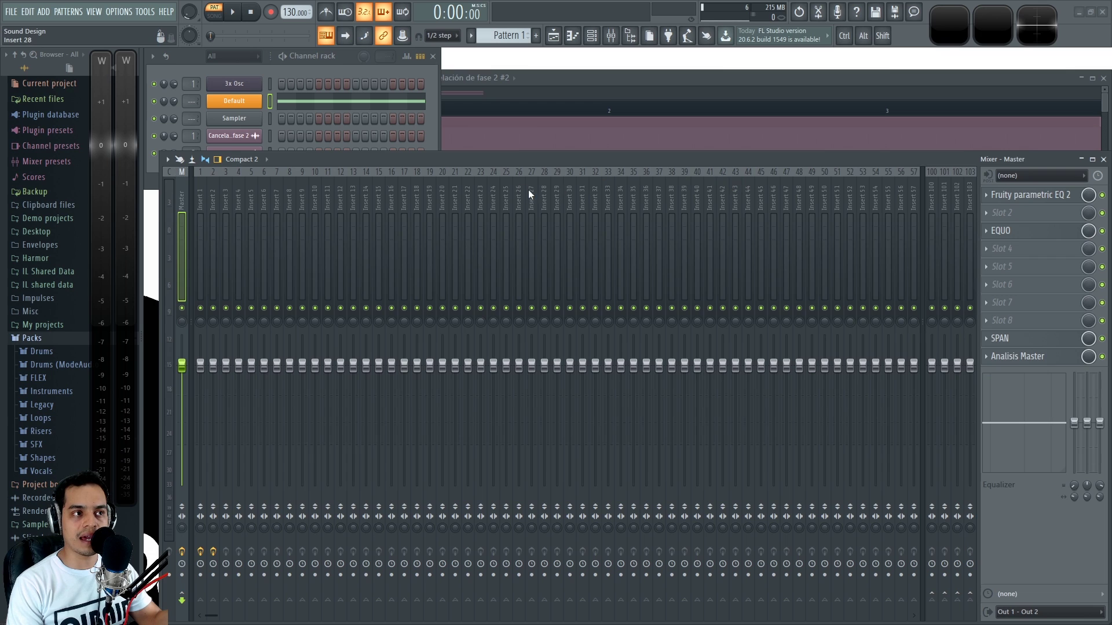
Look through several mixer inserts and select Insert 43.
{"action": "left_click", "coordinate": [529, 189]}
{"action": "left_click", "coordinate": [636, 196]}
{"action": "left_click", "coordinate": [722, 196]}
{"action": "left_click", "coordinate": [570, 195]}
{"action": "left_click", "coordinate": [481, 196]}
{"action": "left_click", "coordinate": [354, 195]}
{"action": "left_click", "coordinate": [443, 196]}
{"action": "left_click", "coordinate": [570, 196]}
{"action": "left_click", "coordinate": [710, 196]}
{"action": "left_click", "coordinate": [735, 196]}
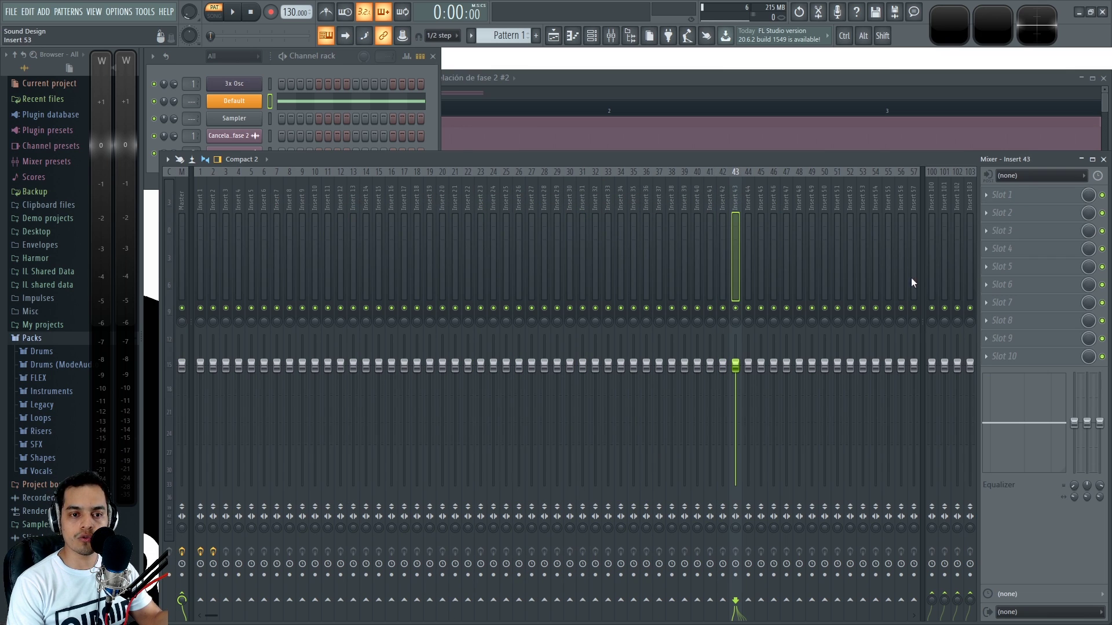
Try cuts on the high, mid and low bands of Insert 43's built-in equalizer and return them to flat.
{"action": "left_click_drag", "start_coordinate": [1086, 437], "coordinate": [1087, 472]}
{"action": "left_click_drag", "start_coordinate": [1100, 422], "coordinate": [1099, 471]}
{"action": "left_click", "coordinate": [1099, 472], "text": "alt"}
{"action": "left_click", "coordinate": [1087, 472], "text": "alt"}
{"action": "left_click_drag", "start_coordinate": [1075, 424], "coordinate": [1075, 448]}
{"action": "left_click_drag", "start_coordinate": [1074, 486], "coordinate": [1074, 463]}
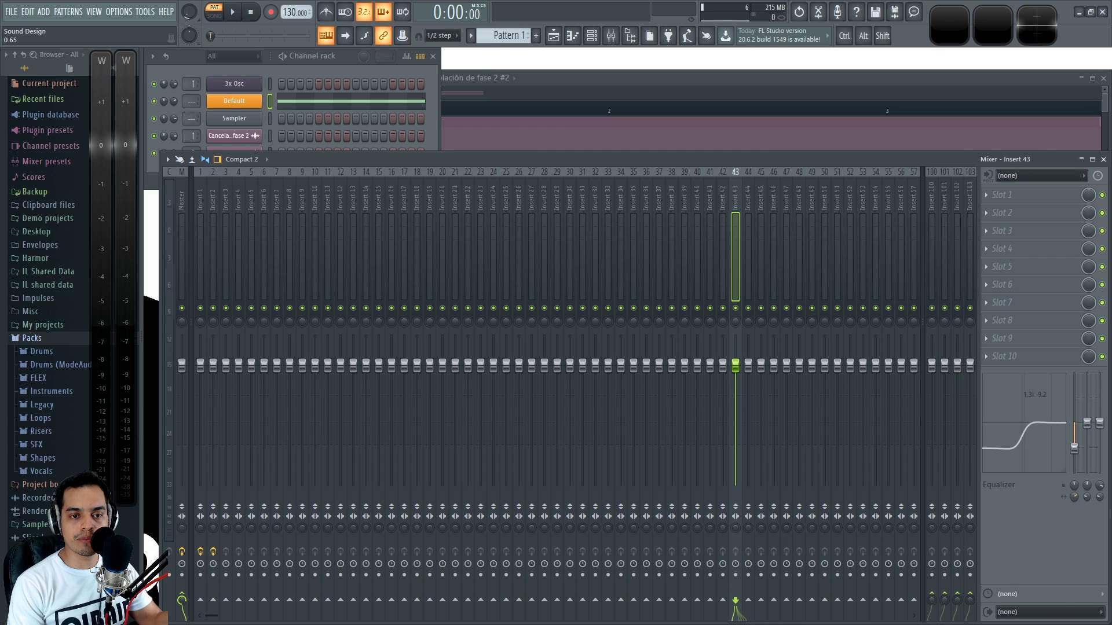
{"action": "left_click_drag", "start_coordinate": [1076, 455], "coordinate": [1083, 439]}
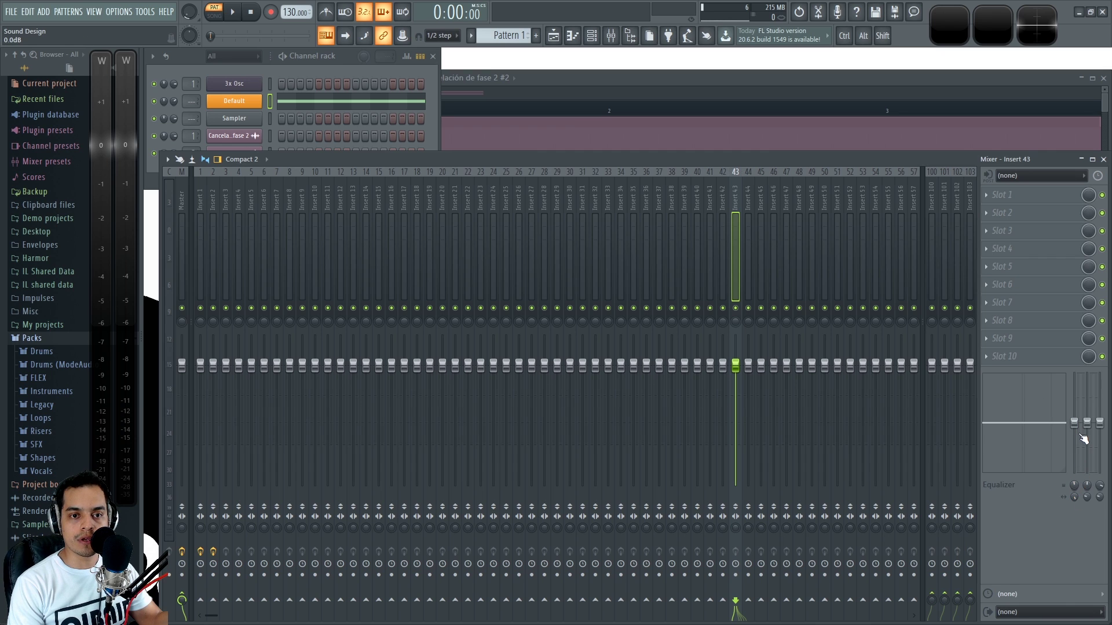
View Fruity parametric EQ 2 on Insert 1 in an enlarged window, and close it.
{"action": "left_click", "coordinate": [201, 215]}
{"action": "left_click", "coordinate": [1056, 199]}
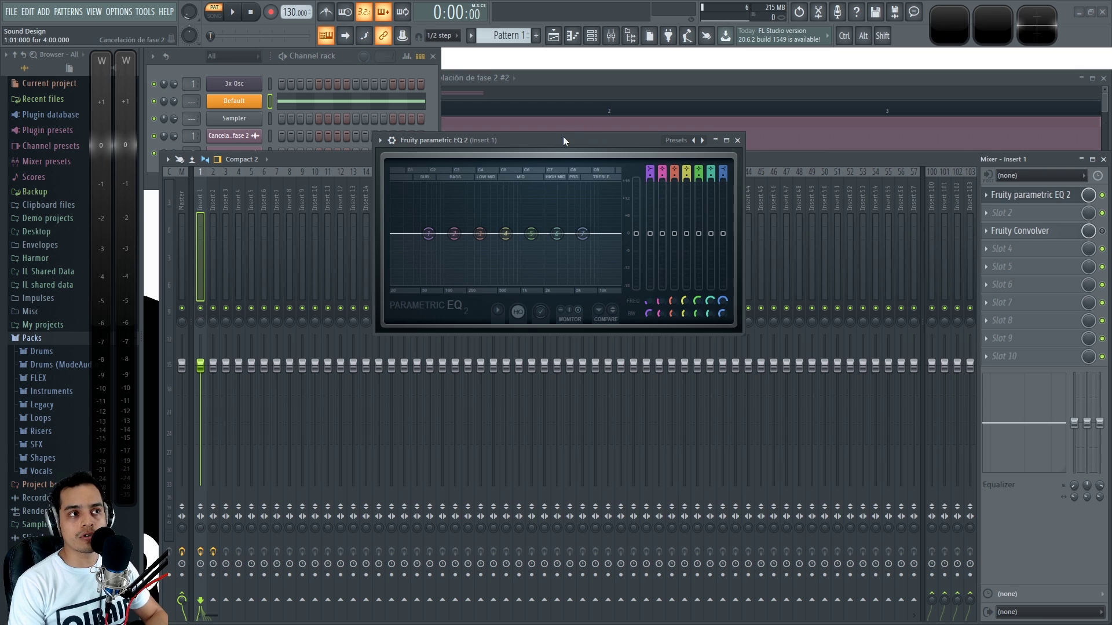
{"action": "left_click_drag", "start_coordinate": [565, 134], "coordinate": [557, 128]}
{"action": "left_click_drag", "start_coordinate": [732, 329], "coordinate": [966, 523]}
{"action": "left_click_drag", "start_coordinate": [730, 136], "coordinate": [660, 137]}
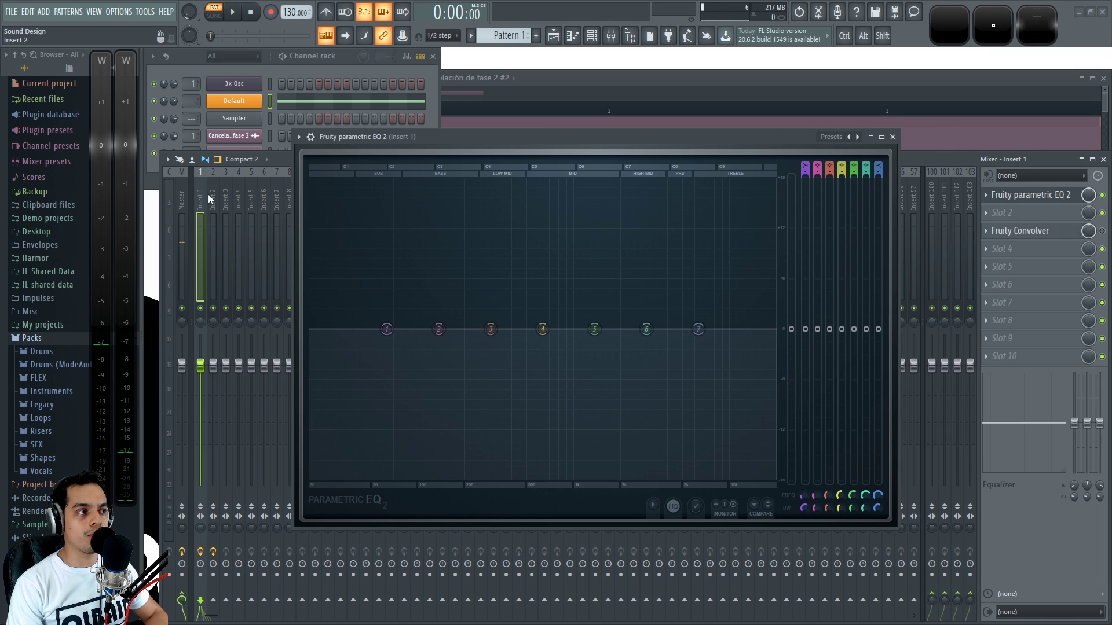
{"action": "left_click", "coordinate": [894, 137]}
Reopen the Master track's Fruity parametric EQ 2 and set band 1 to a high-pass filter.
{"action": "key", "text": "Left"}
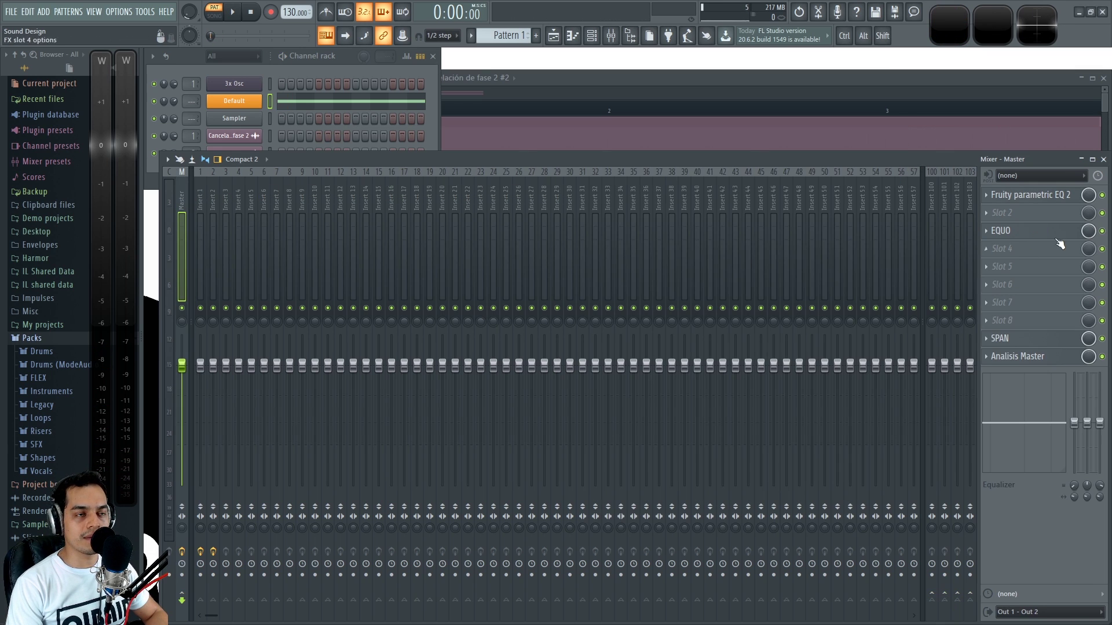
{"action": "left_click", "coordinate": [1044, 196]}
{"action": "left_click_drag", "start_coordinate": [803, 157], "coordinate": [809, 185]}
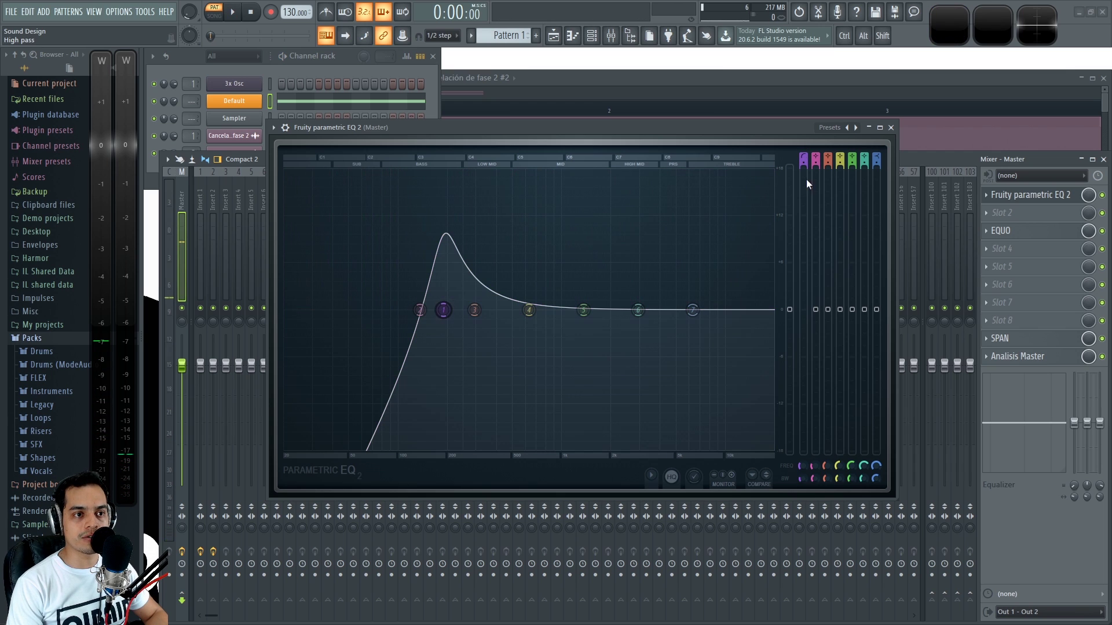
Play the noise sound and try different bandwidths and slopes, including Steep 4, for band 1's high-pass filter.
{"action": "key", "text": "space"}
{"action": "scroll", "coordinate": [443, 310], "scroll_direction": "down", "scroll_amount": 5}
{"action": "scroll", "coordinate": [443, 310], "scroll_direction": "up", "scroll_amount": 8}
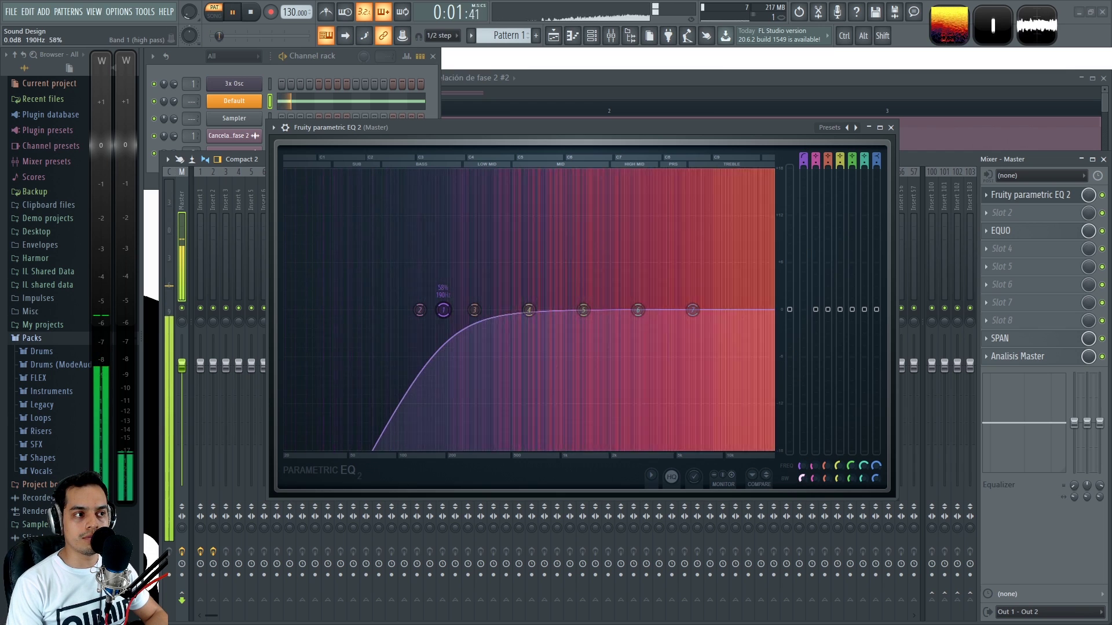
{"action": "scroll", "coordinate": [443, 310], "scroll_direction": "down", "scroll_amount": 8}
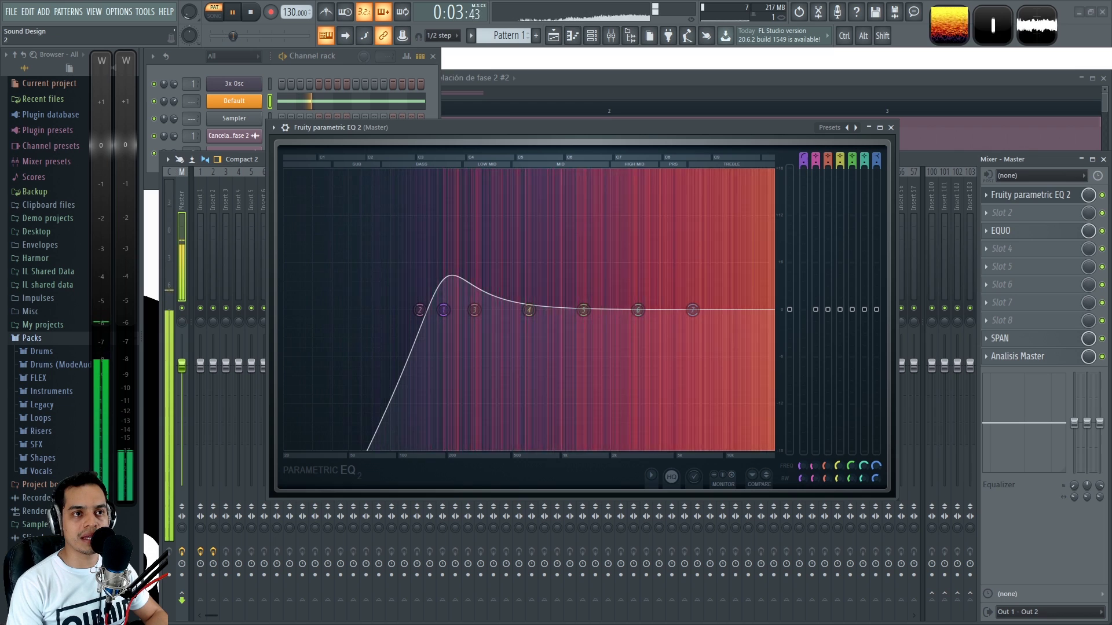
{"action": "scroll", "coordinate": [444, 309], "scroll_direction": "up", "scroll_amount": 5}
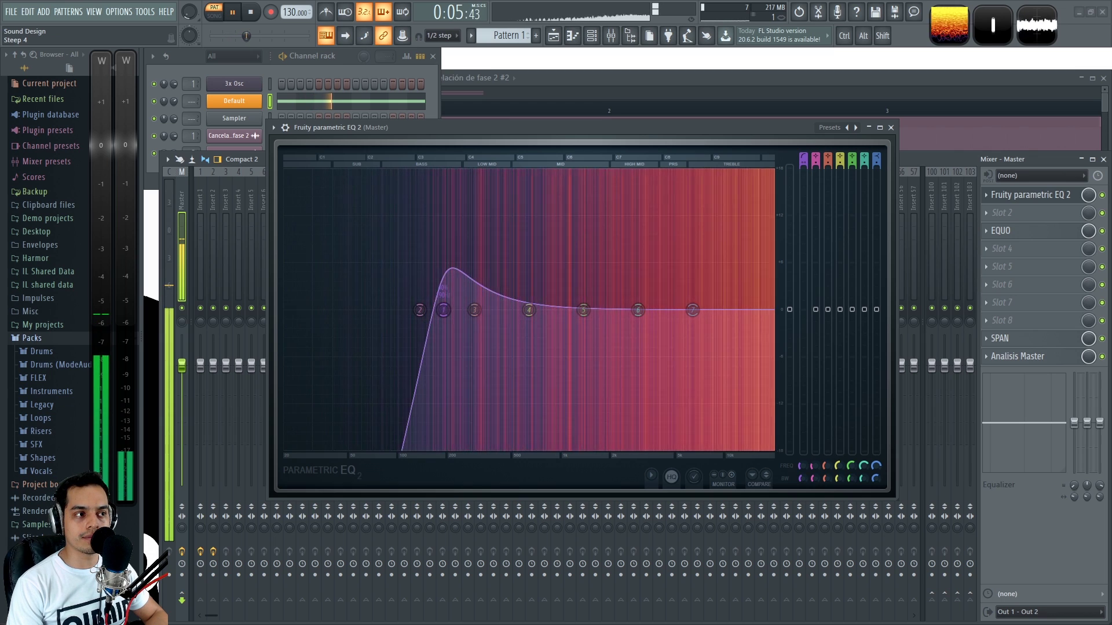
{"action": "scroll", "coordinate": [444, 310], "scroll_direction": "down", "scroll_amount": 5}
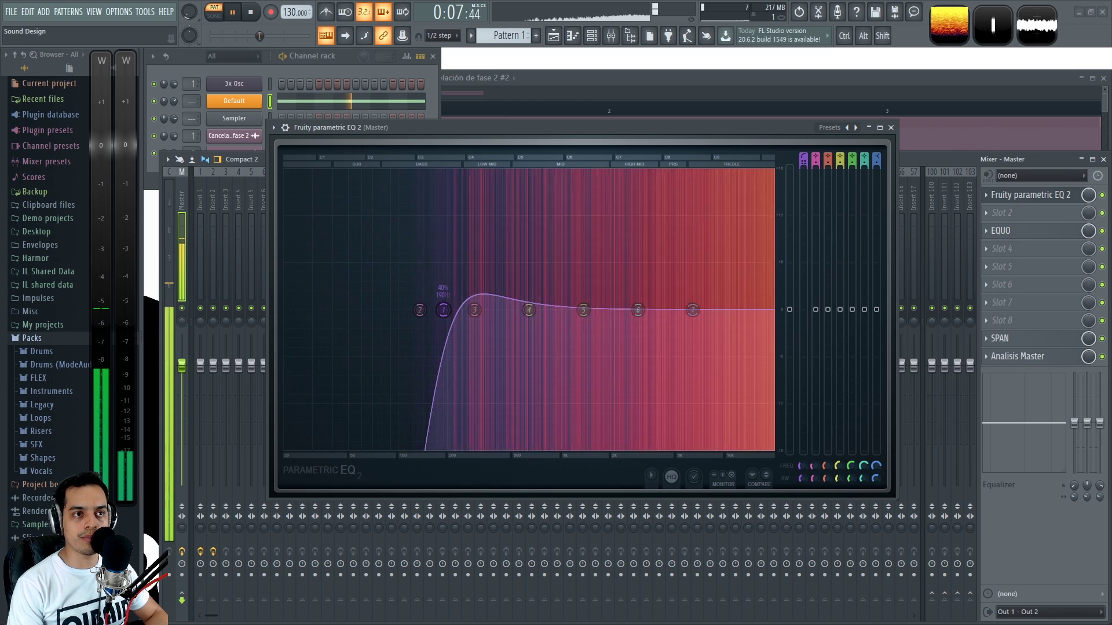
{"action": "scroll", "coordinate": [443, 310], "scroll_direction": "up", "scroll_amount": 5}
Move band 1's high-pass filter to about 644 Hz with a bandwidth of 73%, and stop playback.
{"action": "left_click_drag", "start_coordinate": [443, 310], "coordinate": [529, 310]}
{"action": "left_click_drag", "start_coordinate": [801, 478], "coordinate": [801, 458]}
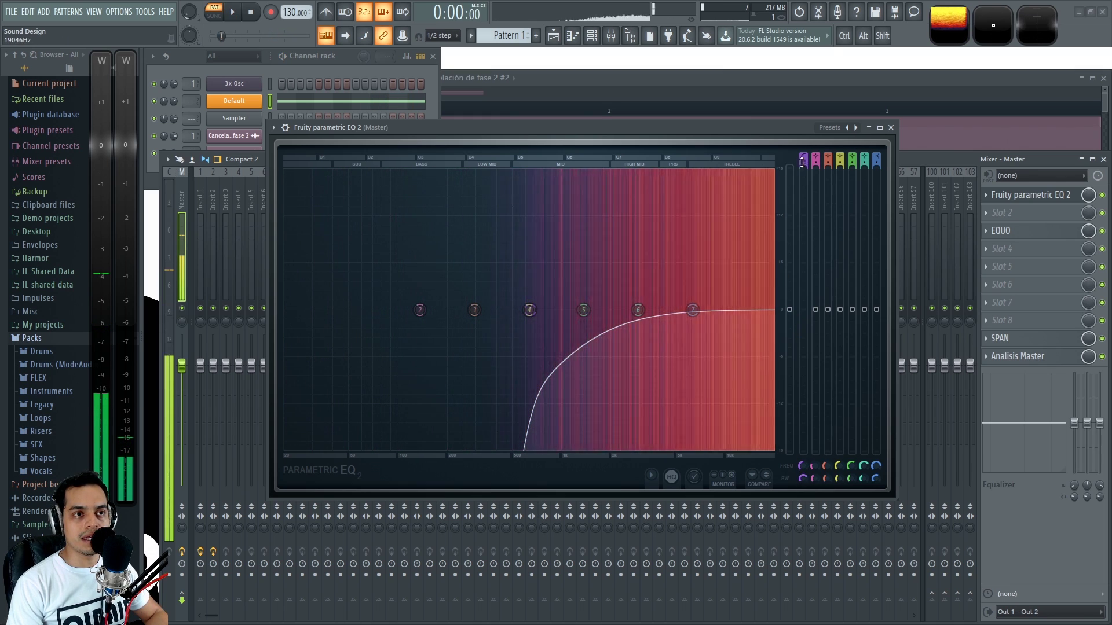
{"action": "key", "text": "space"}
Change band 1 to a low shelf and try cutting and slightly boosting its level.
{"action": "left_click_drag", "start_coordinate": [804, 157], "coordinate": [803, 149]}
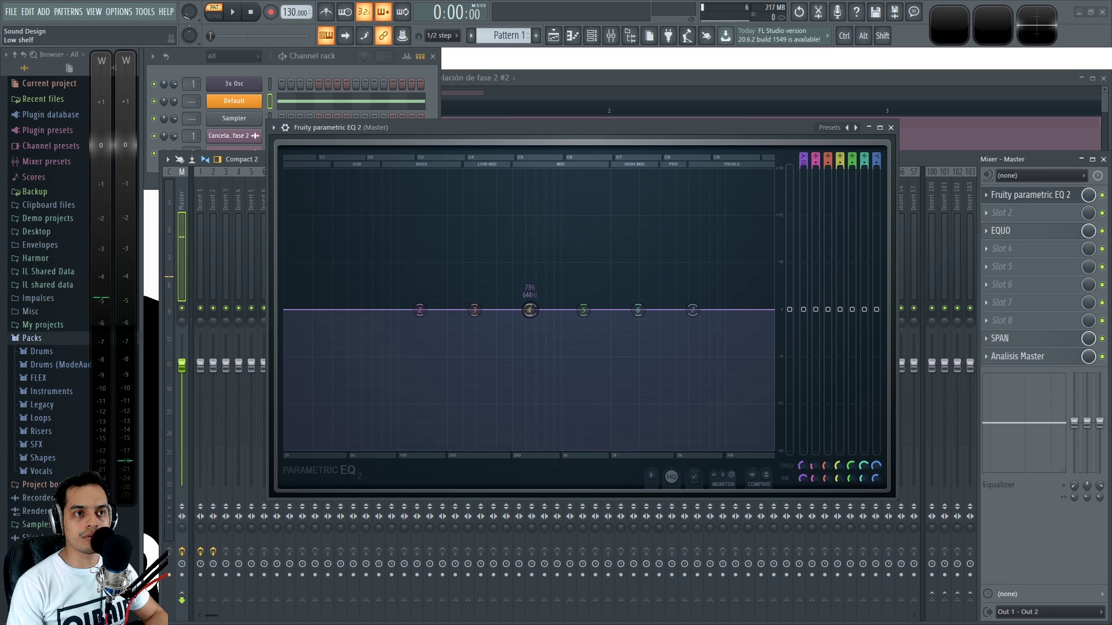
{"action": "left_click_drag", "start_coordinate": [803, 309], "coordinate": [803, 492]}
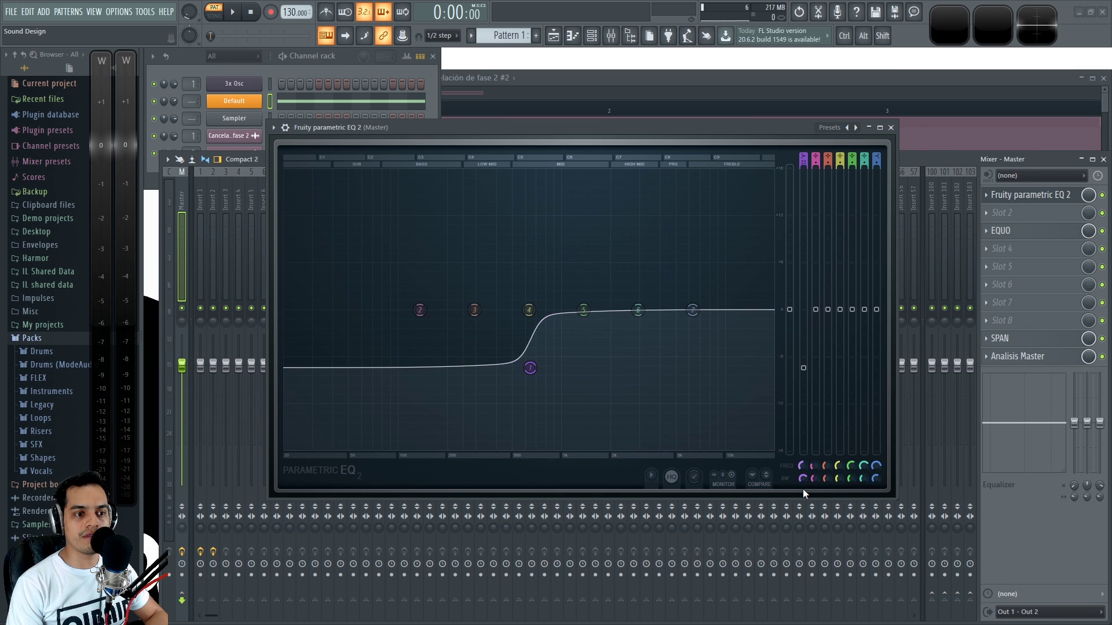
{"action": "left_click_drag", "start_coordinate": [803, 369], "coordinate": [803, 310]}
Cycle band 1 through other filter types, including high pass and disabled, return to low shelf and reset its level to 0 dB.
{"action": "left_click", "coordinate": [804, 159]}
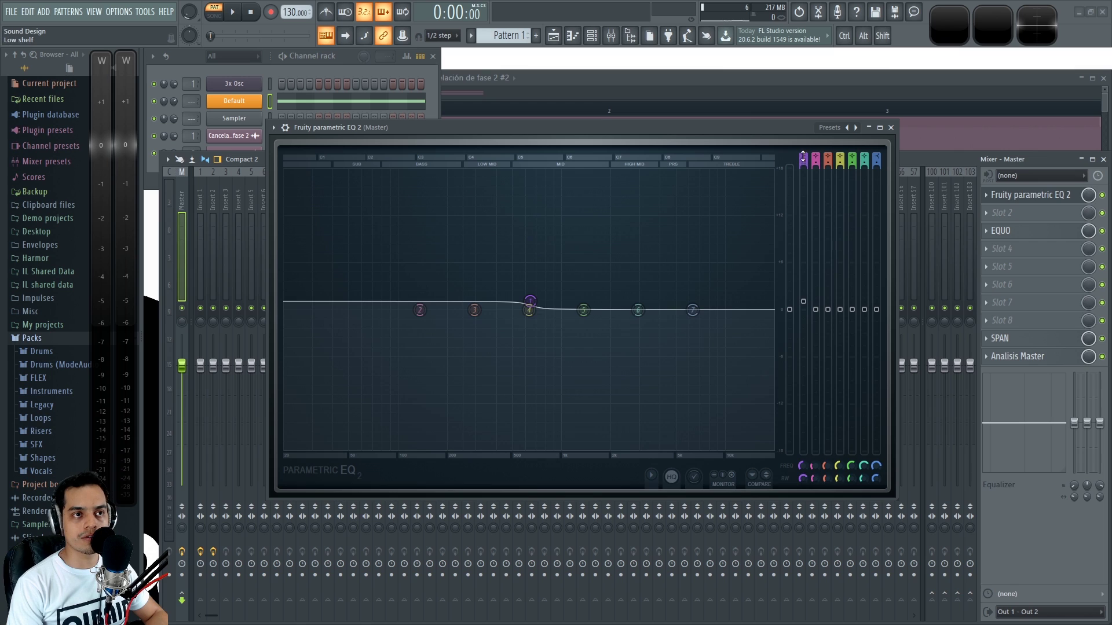
{"action": "scroll", "coordinate": [804, 159], "scroll_direction": "down", "scroll_amount": 1}
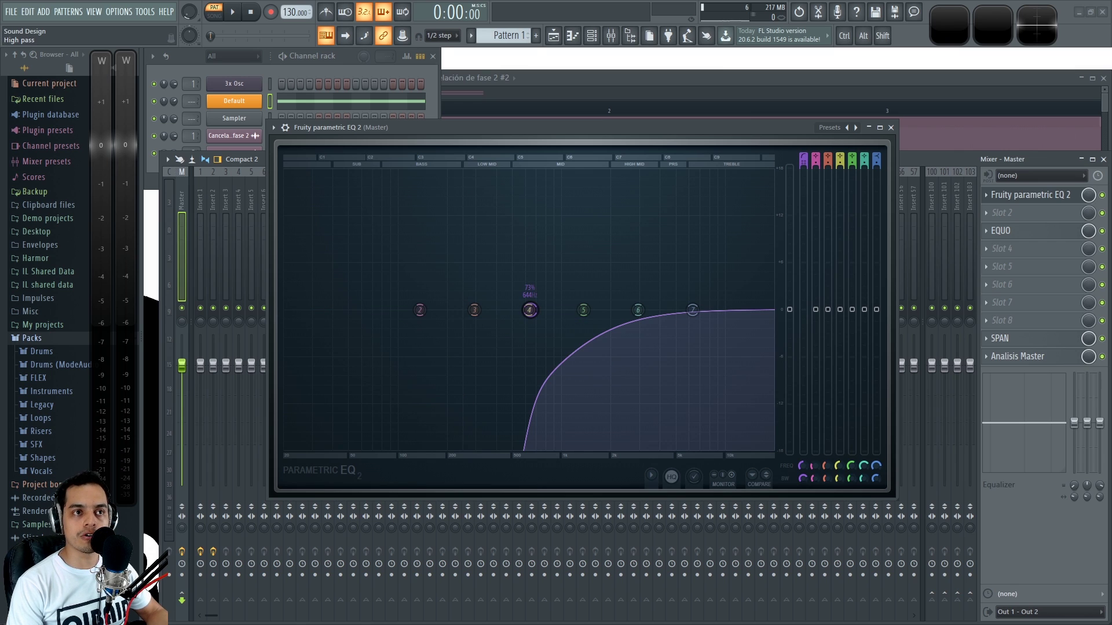
{"action": "scroll", "coordinate": [803, 159], "scroll_direction": "down", "scroll_amount": 1}
{"action": "scroll", "coordinate": [803, 159], "scroll_direction": "down", "scroll_amount": 1}
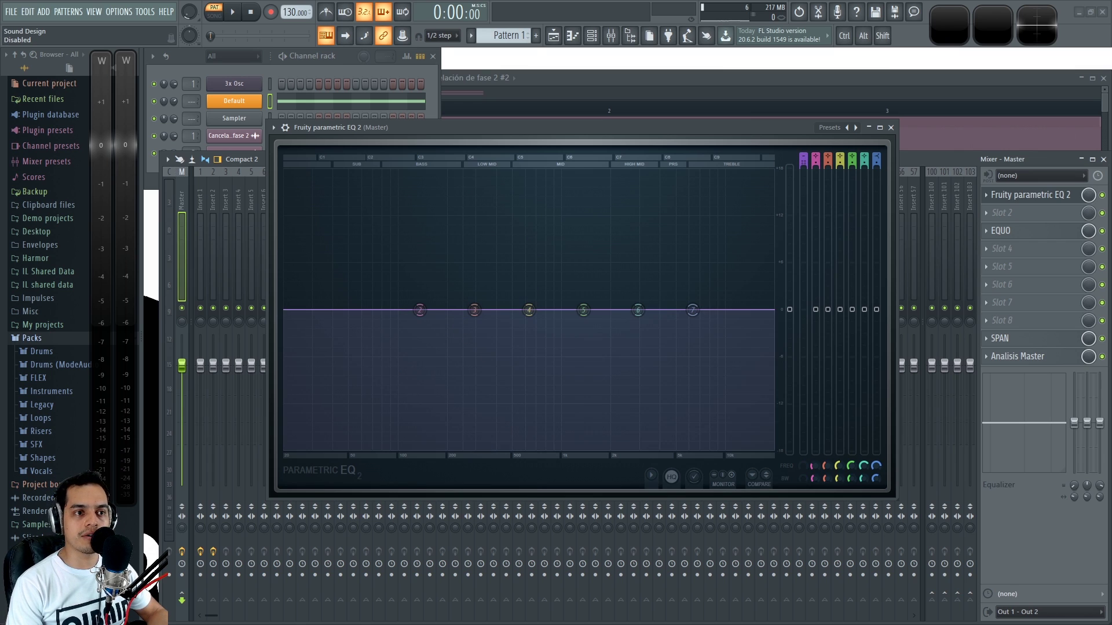
{"action": "scroll", "coordinate": [803, 156], "scroll_direction": "down", "scroll_amount": 1}
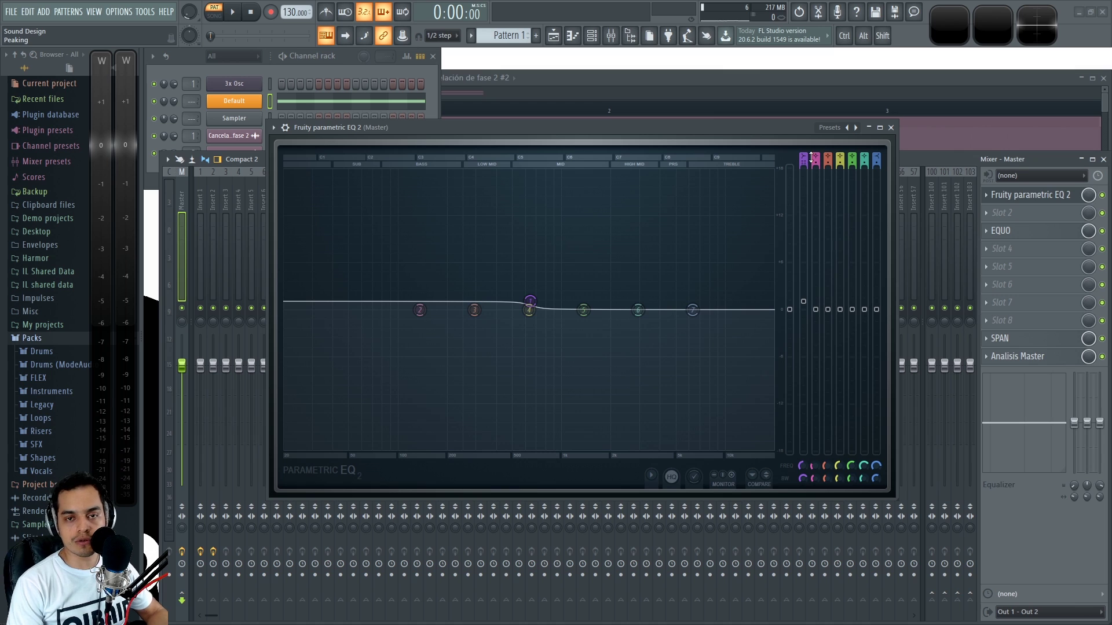
{"action": "left_click_drag", "start_coordinate": [803, 301], "coordinate": [809, 310]}
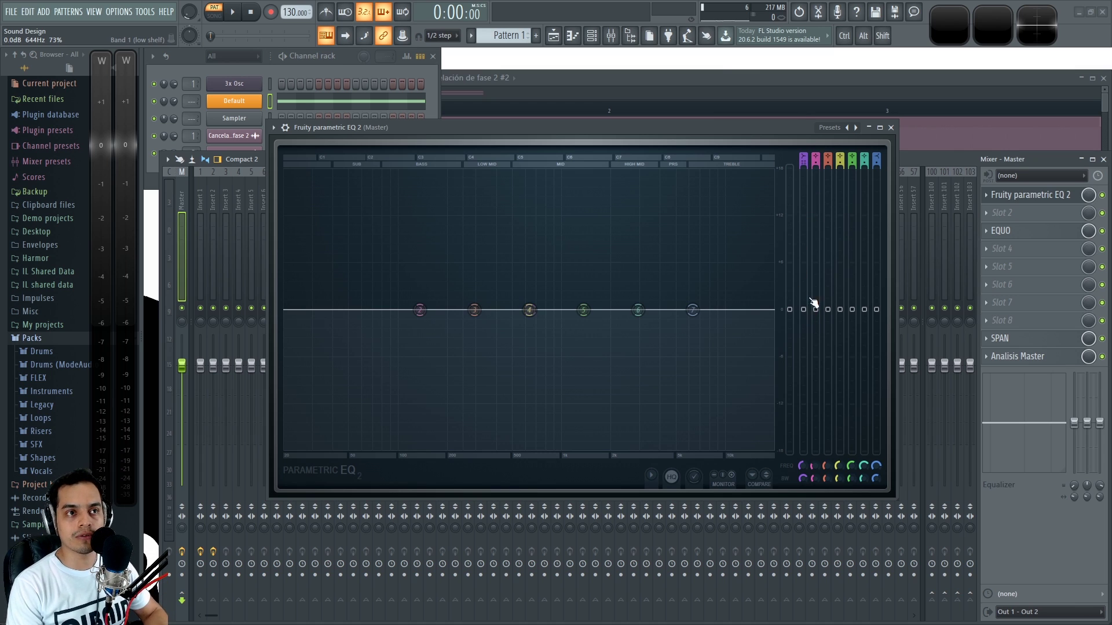
Close Fruity parametric EQ 2, view the Master track's EQUO briefly, and reopen Fruity parametric EQ 2.
{"action": "left_click_drag", "start_coordinate": [783, 124], "coordinate": [720, 137]}
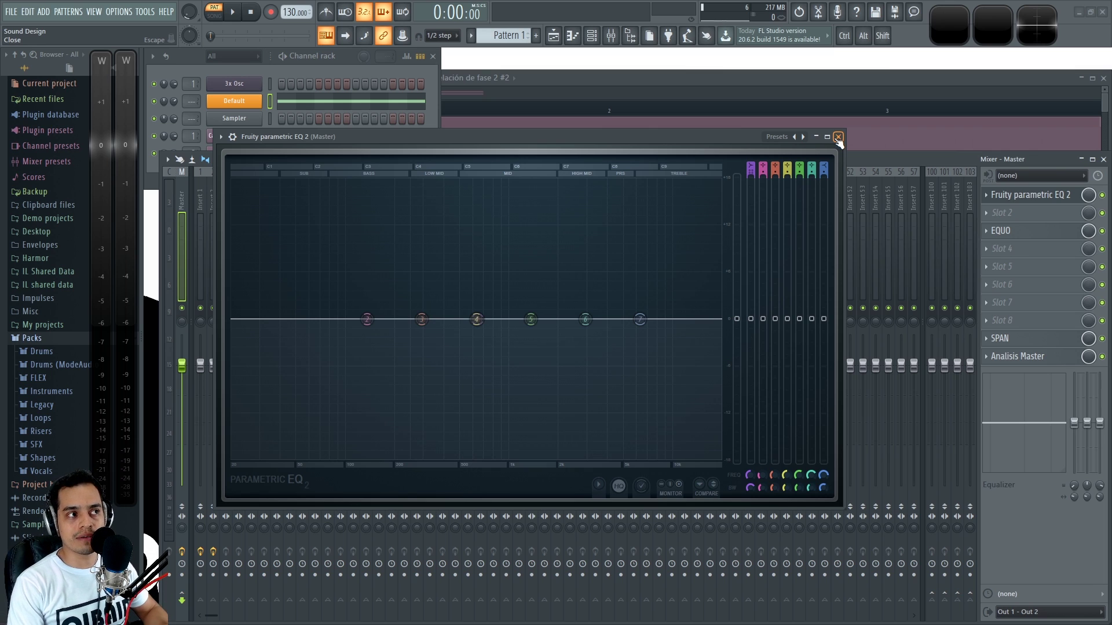
{"action": "left_click", "coordinate": [838, 137]}
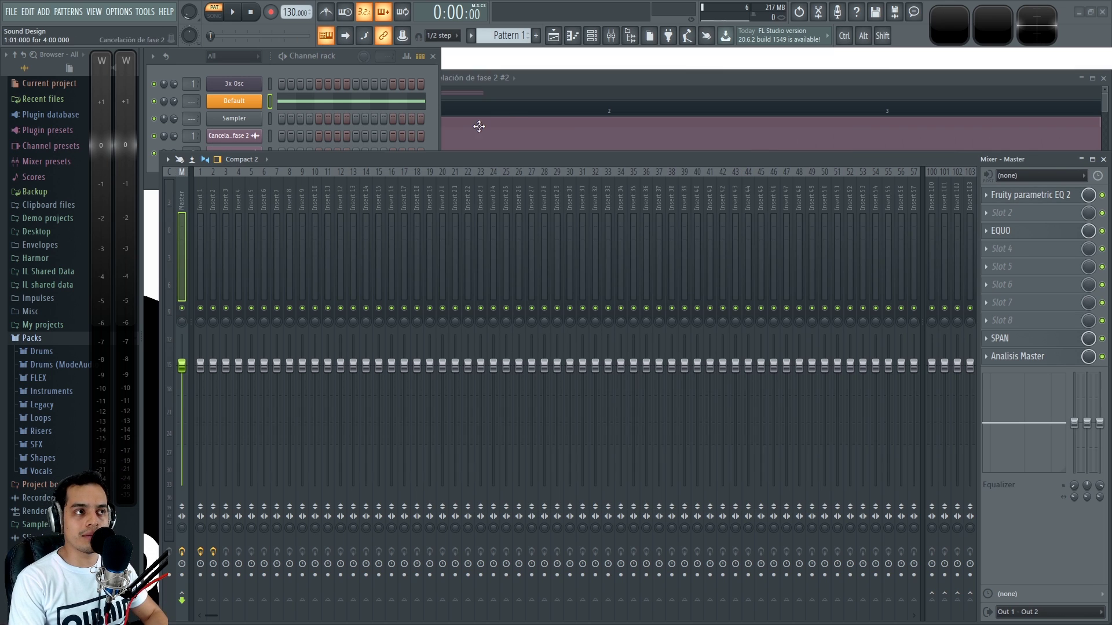
{"action": "left_click", "coordinate": [1019, 231]}
{"action": "left_click", "coordinate": [1035, 235]}
{"action": "left_click", "coordinate": [1041, 197]}
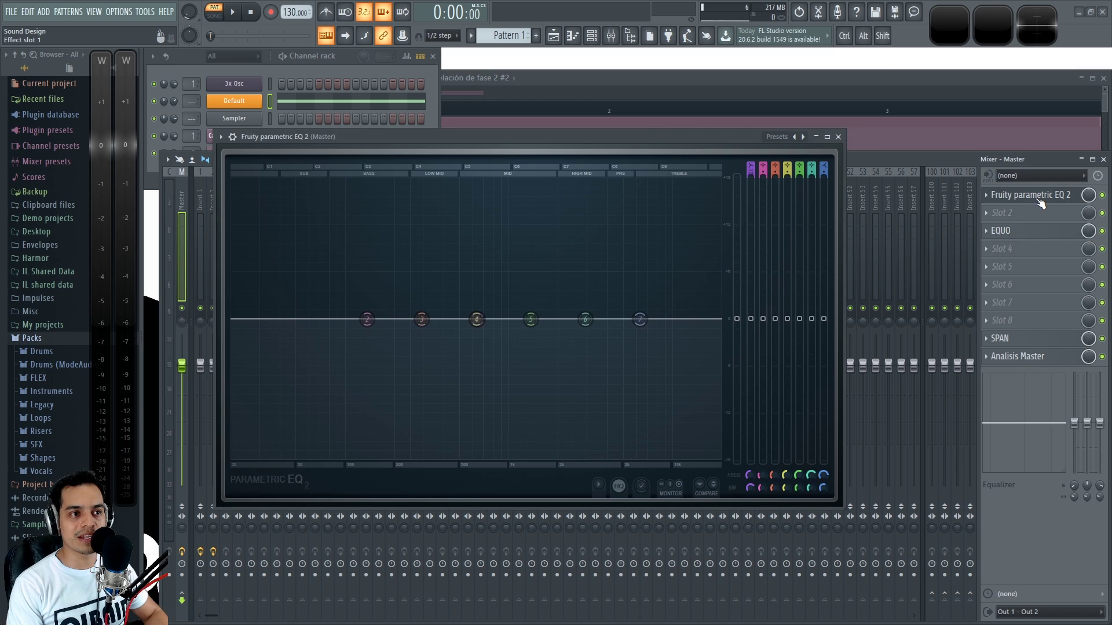
Shape a test curve by cutting bands 2, 4 and 6 and boosting bands 1 and 7, and close the equalizer.
{"action": "left_click_drag", "start_coordinate": [367, 319], "coordinate": [360, 434]}
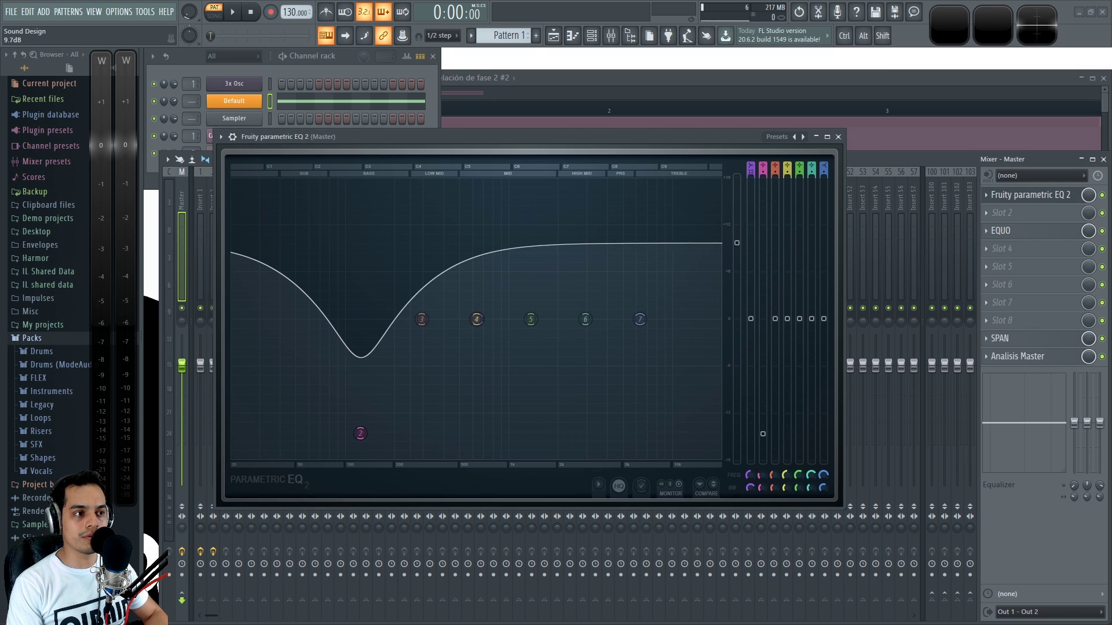
{"action": "left_click_drag", "start_coordinate": [484, 293], "coordinate": [531, 216]}
{"action": "left_click_drag", "start_coordinate": [584, 319], "coordinate": [551, 456]}
{"action": "left_click_drag", "start_coordinate": [640, 319], "coordinate": [601, 269]}
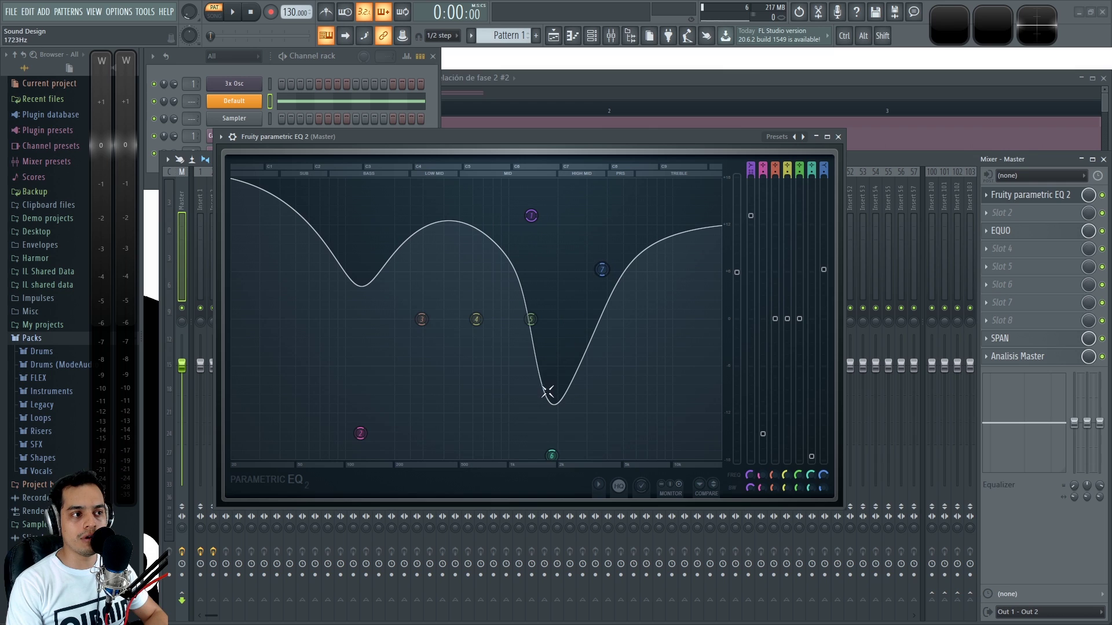
{"action": "left_click_drag", "start_coordinate": [476, 319], "coordinate": [444, 383]}
{"action": "scroll", "coordinate": [453, 431], "scroll_direction": "down", "scroll_amount": 3}
{"action": "left_click", "coordinate": [841, 137]}
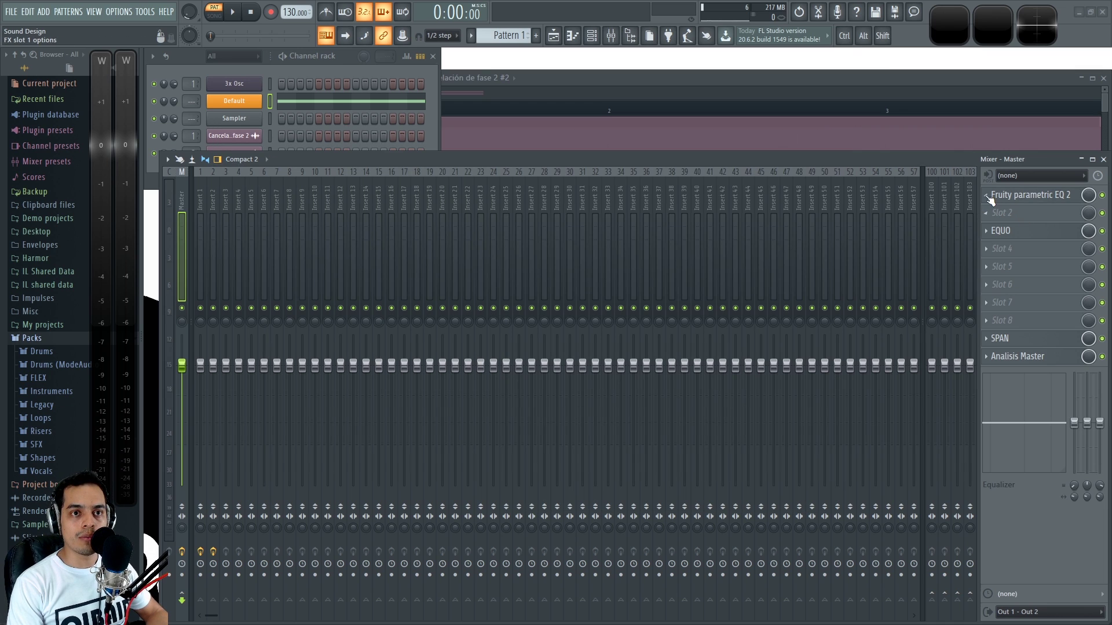
Remove Fruity parametric EQ 2 and EQUO from the Master track's effect slots, and bring the playlist to the front.
{"action": "left_click", "coordinate": [987, 196]}
{"action": "left_click", "coordinate": [998, 221]}
{"action": "left_click", "coordinate": [988, 231]}
{"action": "left_click", "coordinate": [997, 259]}
{"action": "left_click", "coordinate": [571, 78]}
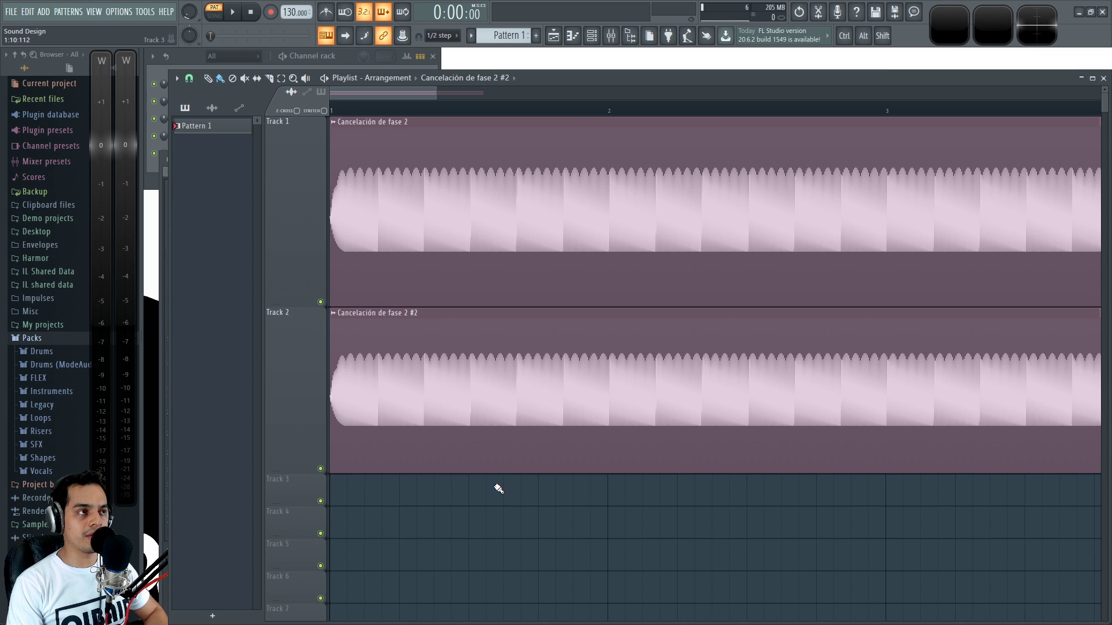
Switch playback to song mode, solo Track 1 and listen to its Cancelación de fase 2 clip.
{"action": "scroll", "coordinate": [497, 488], "scroll_direction": "down", "scroll_amount": 5}
{"action": "left_click", "coordinate": [215, 16]}
{"action": "scroll", "coordinate": [386, 203], "scroll_direction": "up", "scroll_amount": 6}
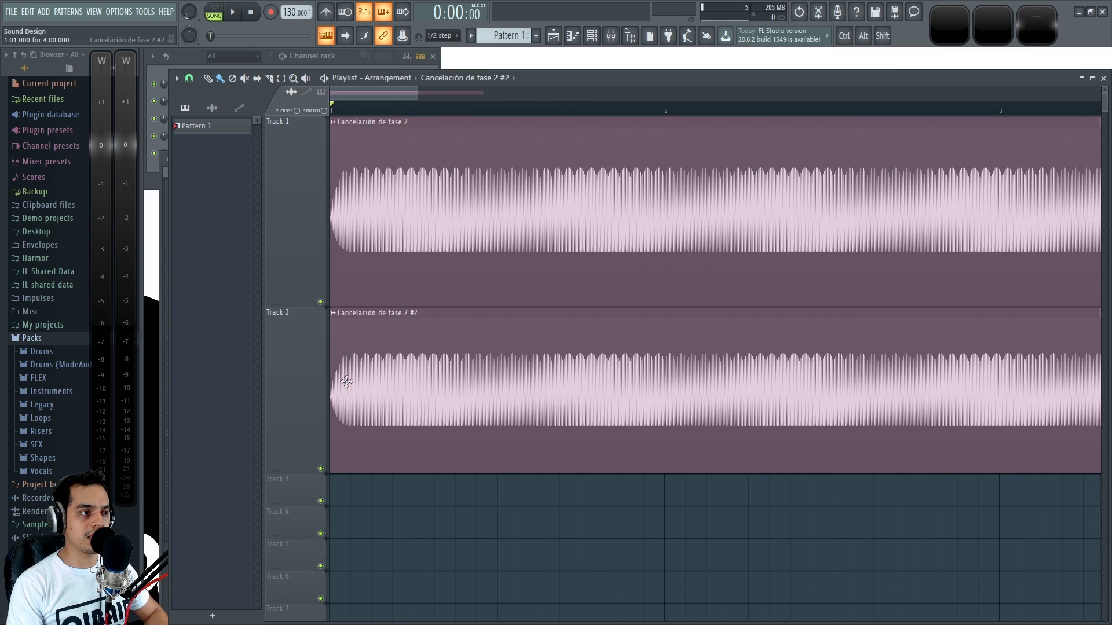
{"action": "right_click", "coordinate": [320, 302]}
{"action": "key", "text": "space"}
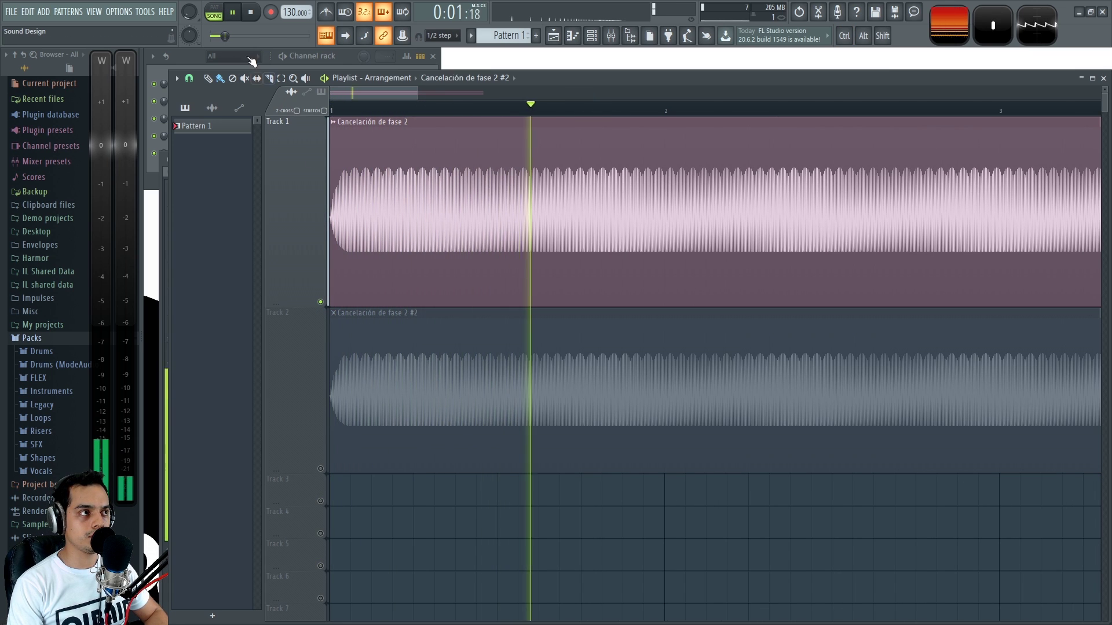
{"action": "key", "text": "space"}
{"action": "key", "text": "space"}
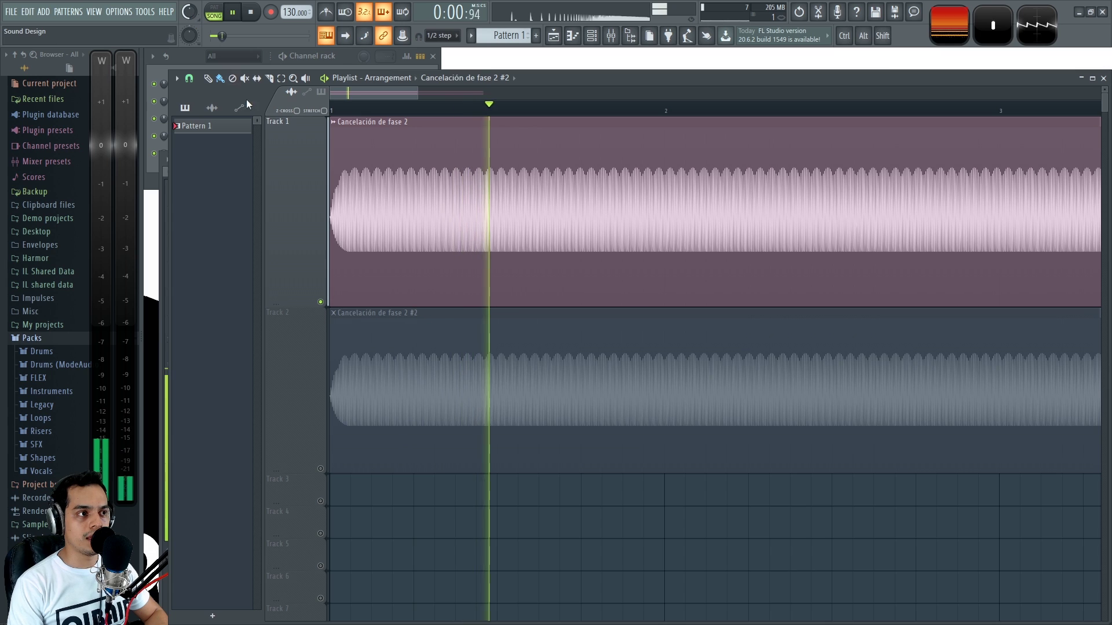
{"action": "key", "text": "space"}
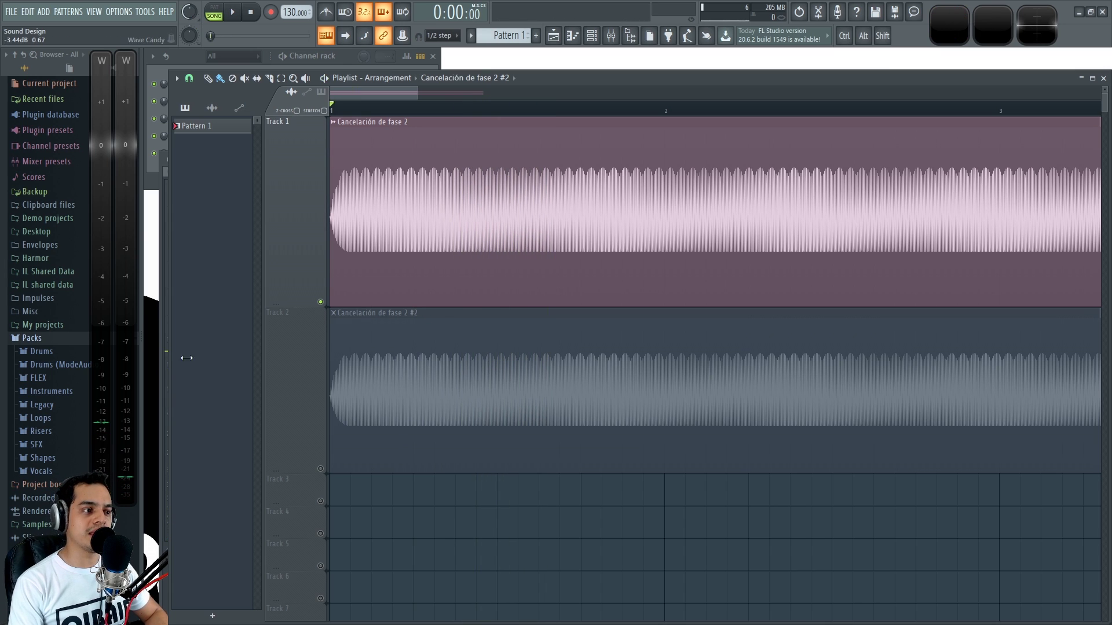
Solo Track 2 to hear its clip, bring Track 1 back in to hear both, and stop playback.
{"action": "right_click", "coordinate": [320, 469]}
{"action": "key", "text": "space"}
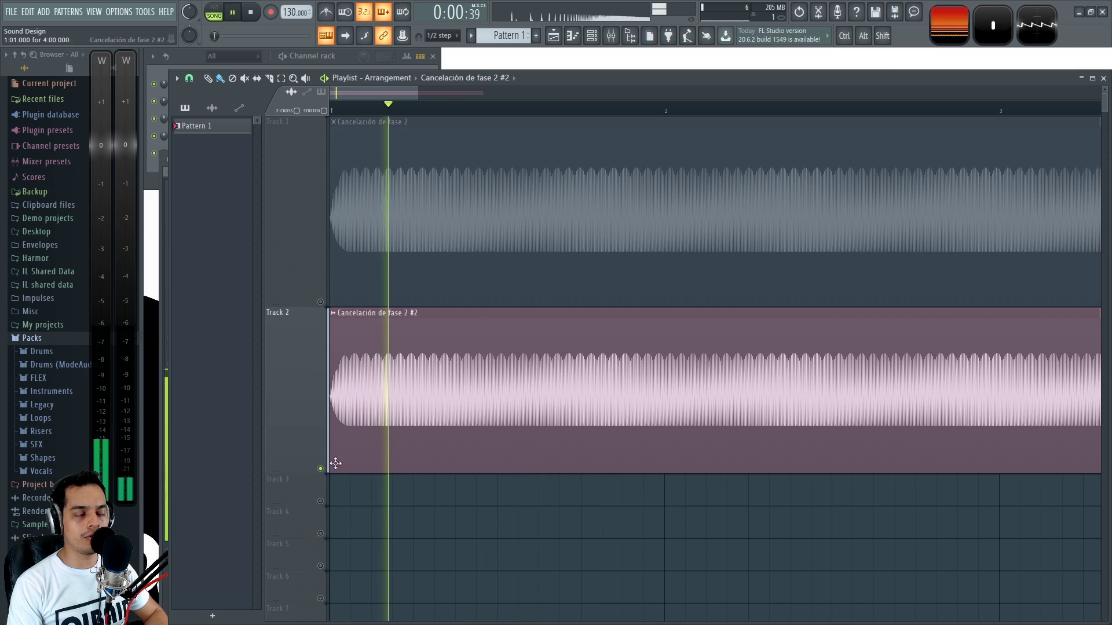
{"action": "left_click", "coordinate": [320, 301]}
{"action": "key", "text": "space"}
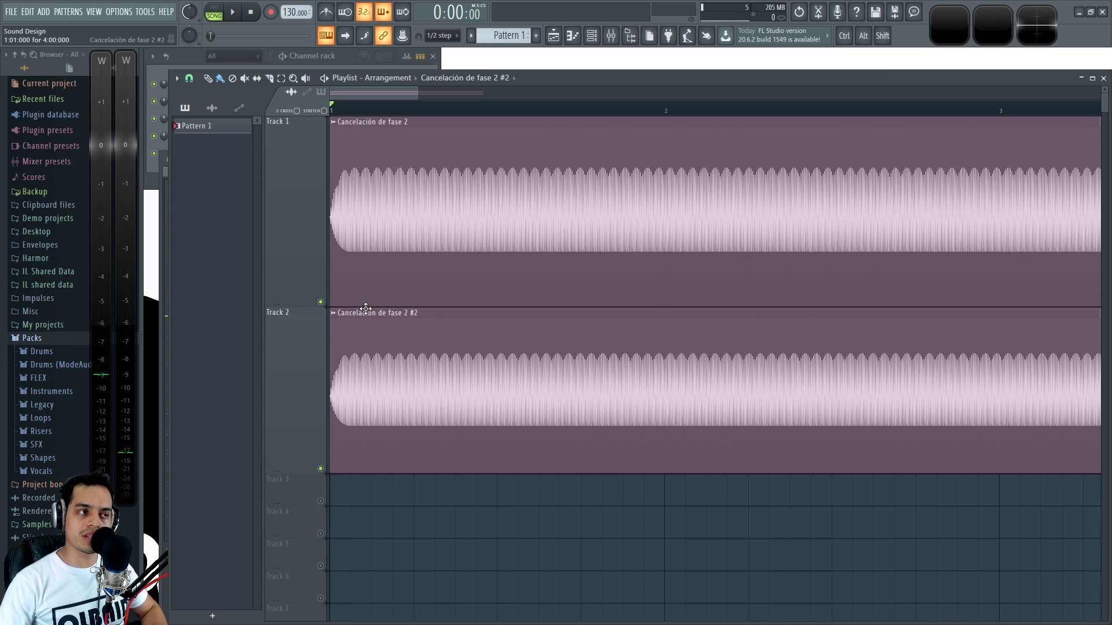
Compare the two clips' waveforms up close and reverse the polarity of the Cancelación de fase 2 #2 clip on Track 2.
{"action": "scroll", "coordinate": [368, 241], "scroll_direction": "up", "scroll_amount": 10}
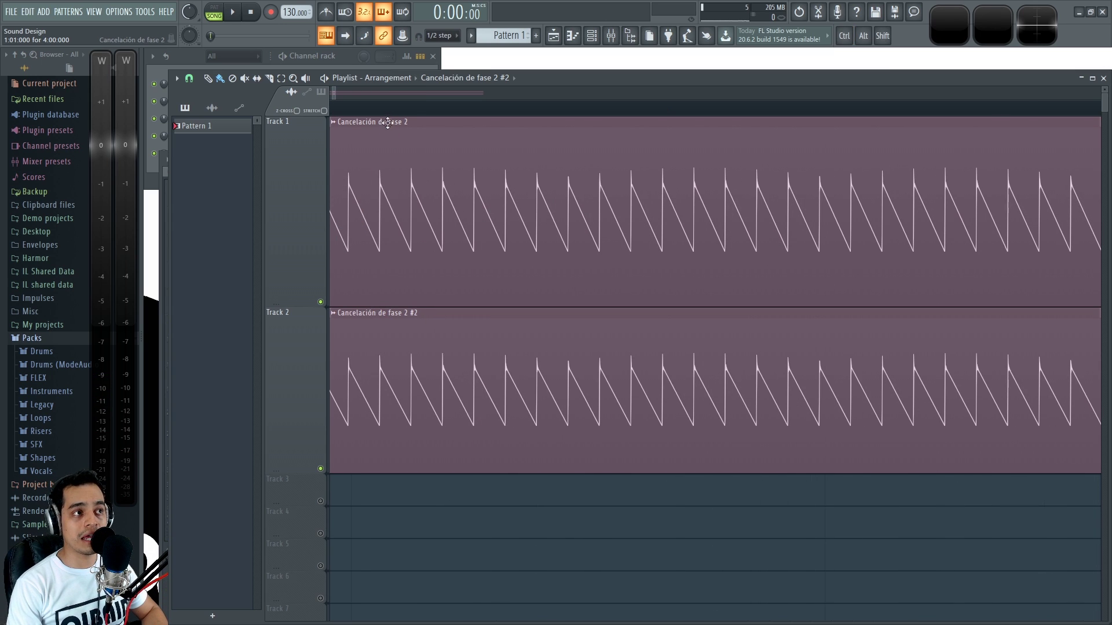
{"action": "left_click_drag", "start_coordinate": [332, 95], "coordinate": [322, 95]}
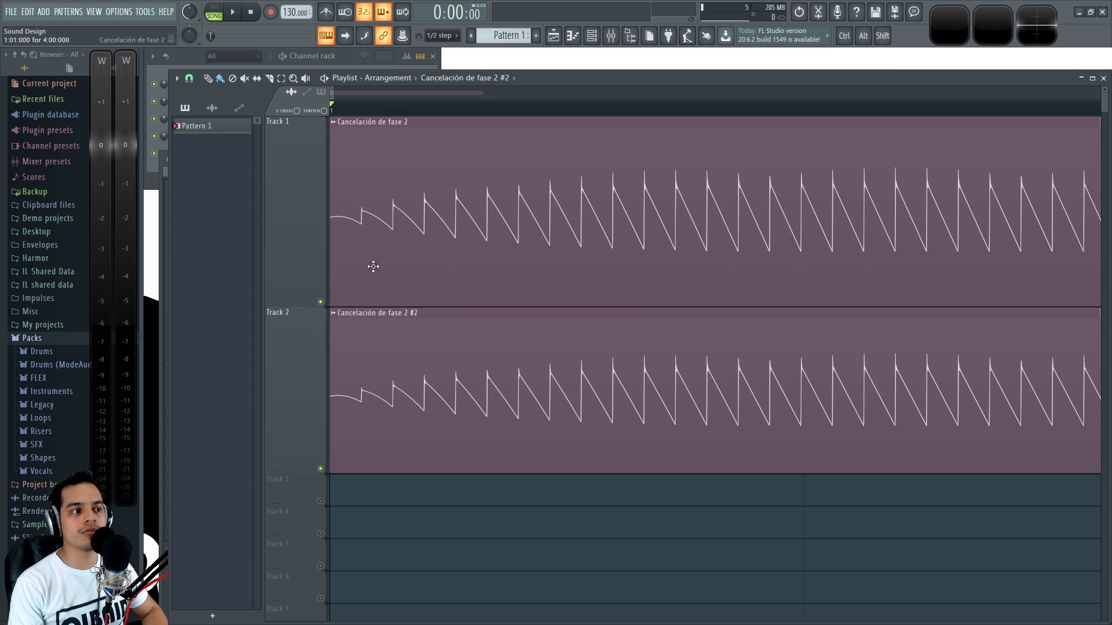
{"action": "scroll", "coordinate": [463, 484], "scroll_direction": "down", "scroll_amount": 4}
{"action": "scroll", "coordinate": [405, 405], "scroll_direction": "up", "scroll_amount": 2}
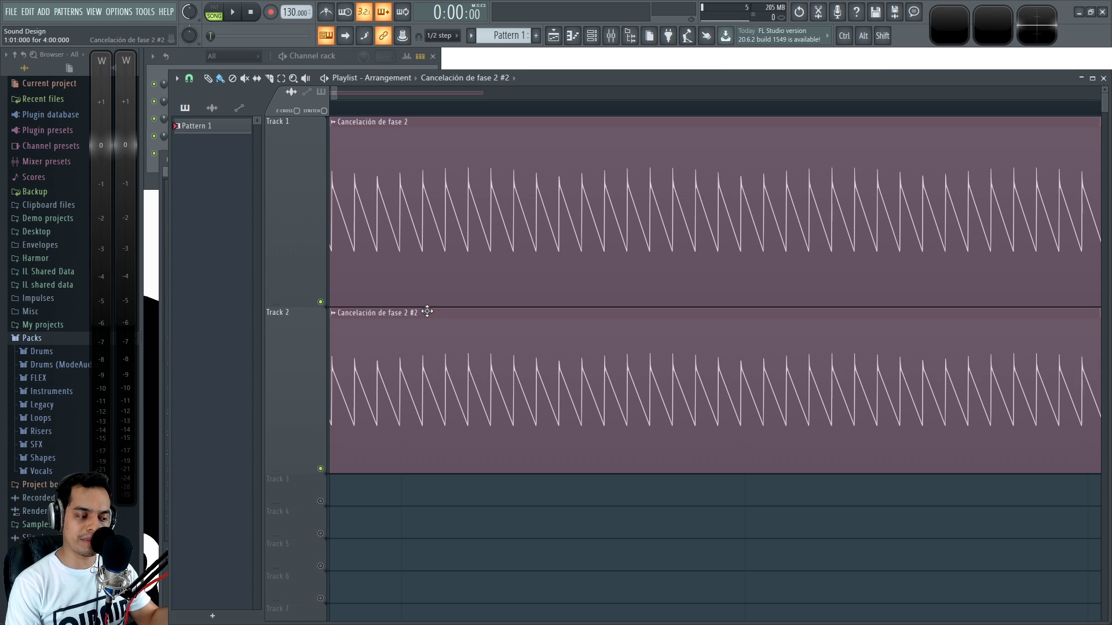
{"action": "left_click_drag", "start_coordinate": [466, 527], "coordinate": [693, 520]}
{"action": "scroll", "coordinate": [405, 464], "scroll_direction": "down", "scroll_amount": 3}
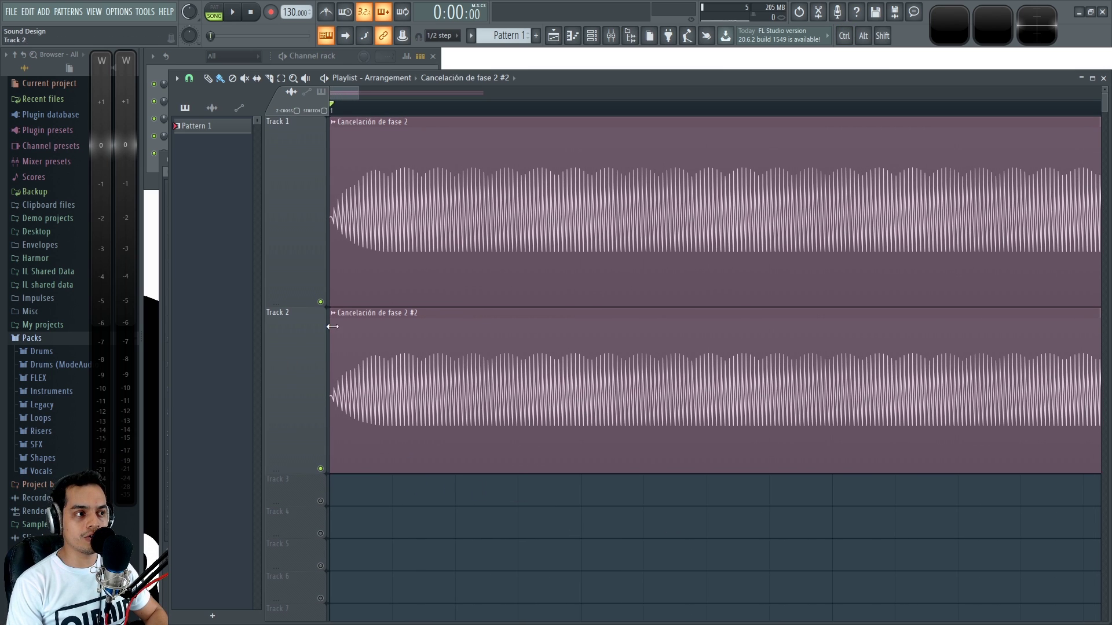
{"action": "double_click", "coordinate": [439, 346]}
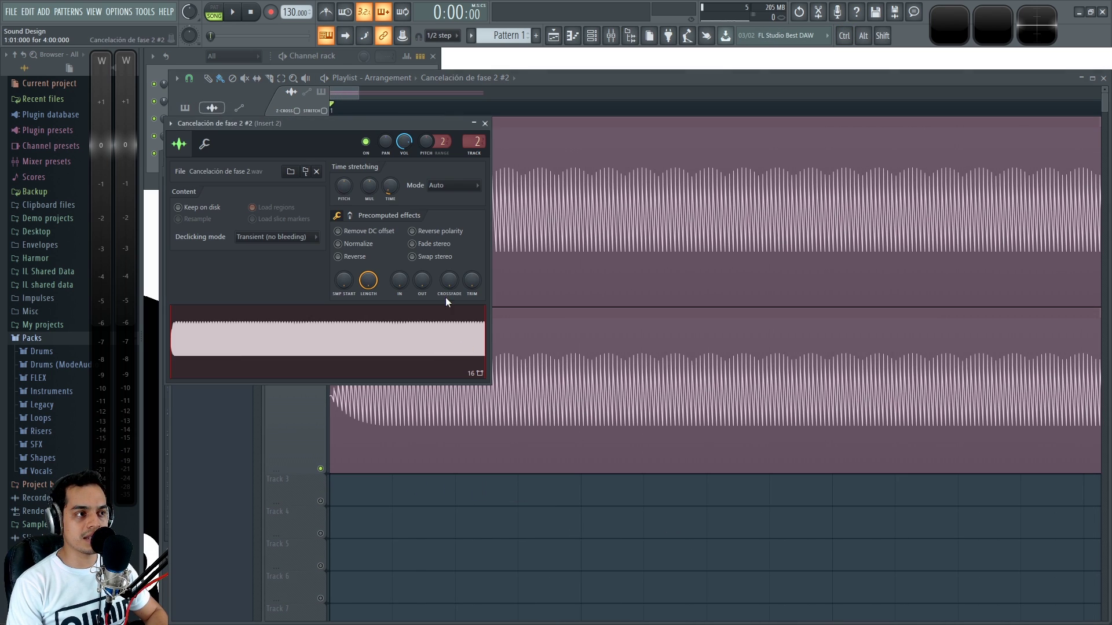
{"action": "left_click", "coordinate": [420, 232]}
{"action": "left_click", "coordinate": [485, 124]}
Play both clips together with the full arrangement in view to hear the phase cancellation, and stop playback.
{"action": "key", "text": "space"}
{"action": "scroll", "coordinate": [566, 521], "scroll_direction": "up", "scroll_amount": 4}
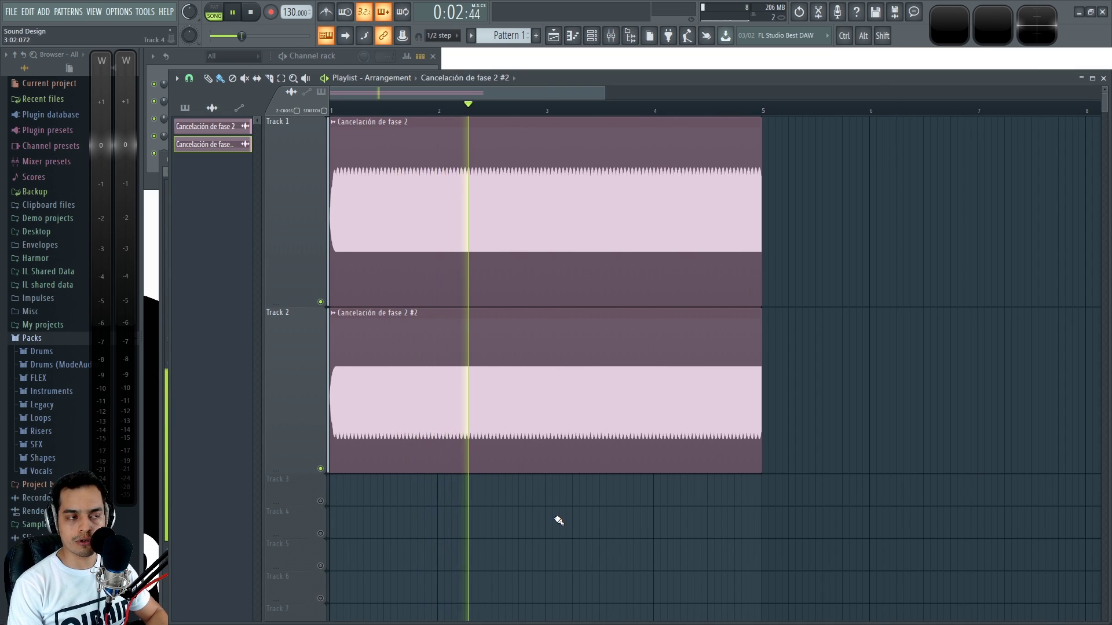
{"action": "scroll", "coordinate": [558, 520], "scroll_direction": "up", "scroll_amount": 2}
{"action": "left_click_drag", "start_coordinate": [442, 92], "coordinate": [426, 93]}
{"action": "key", "text": "space"}
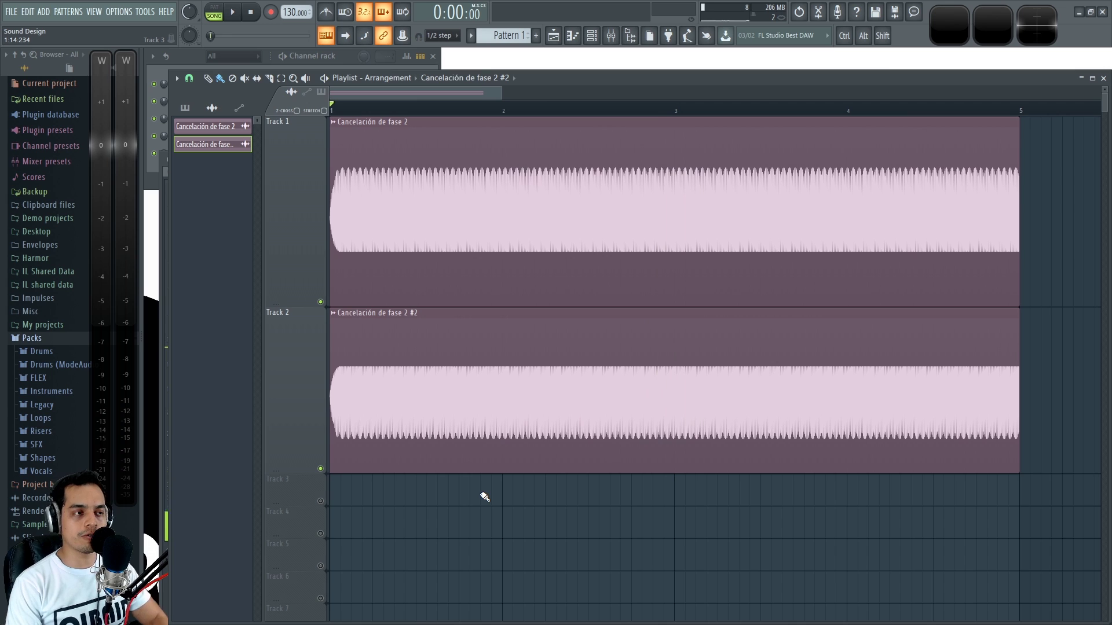
Show the mixer and play the song while selecting Insert 1 and Insert 2 to check their levels.
{"action": "key", "text": "F9"}
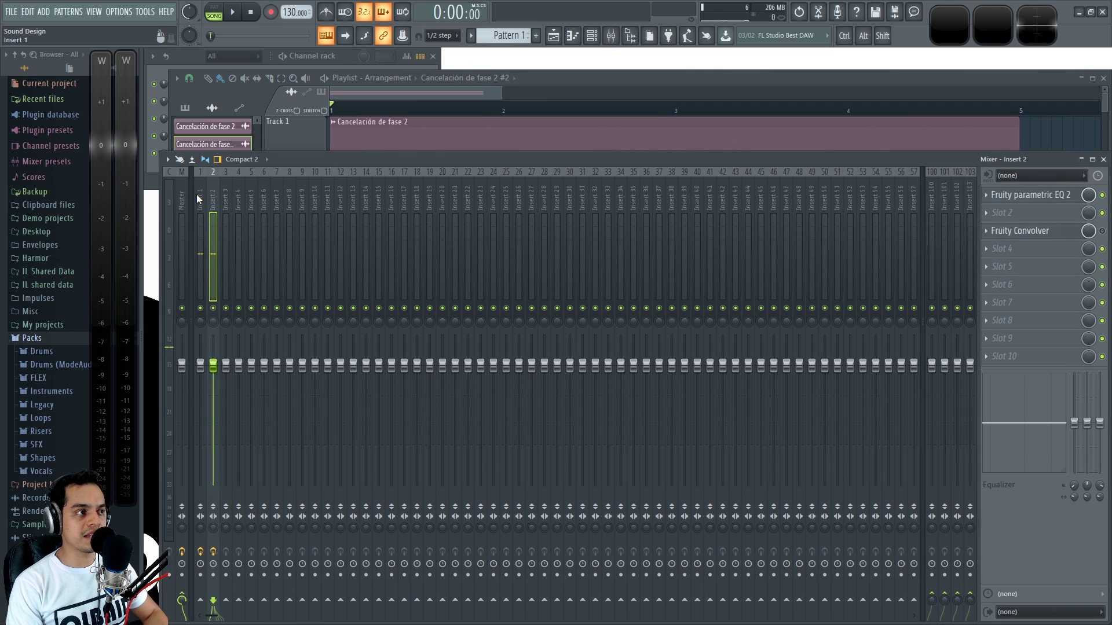
{"action": "left_click", "coordinate": [197, 193]}
{"action": "key", "text": "space"}
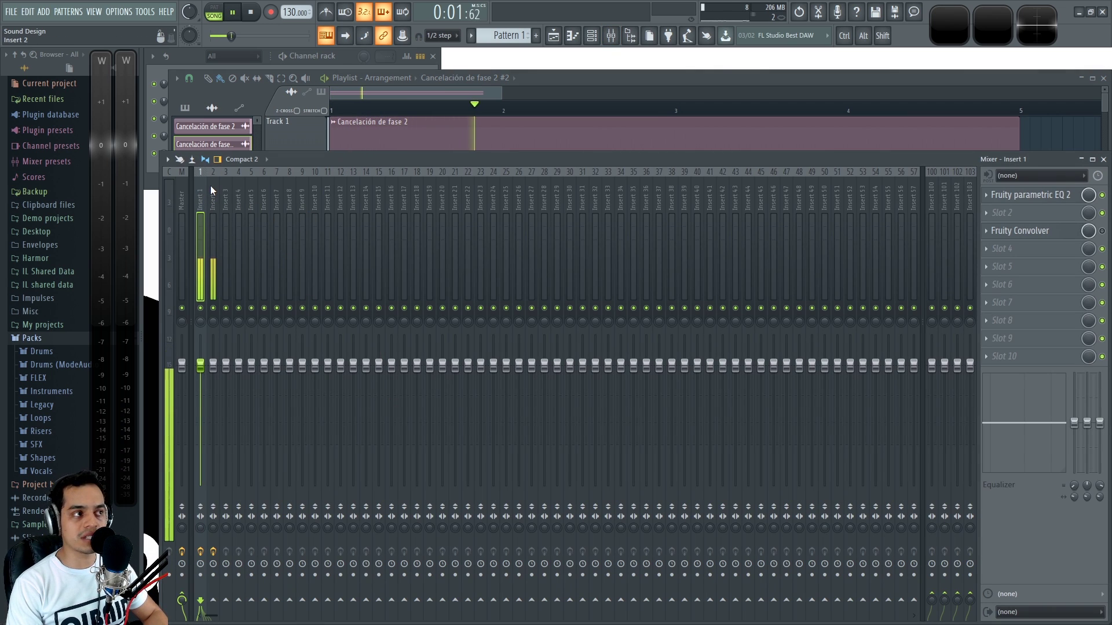
{"action": "left_click", "coordinate": [211, 185]}
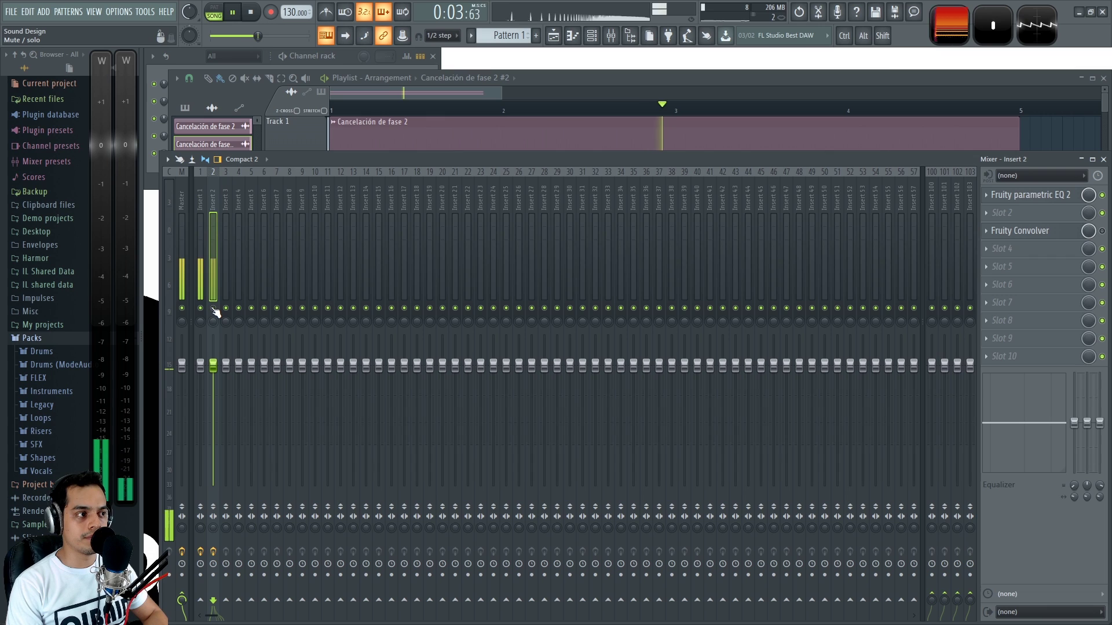
Play the song again with Insert 1 and Insert 2 both active to check the Master level, and stop playback.
{"action": "key", "text": "space"}
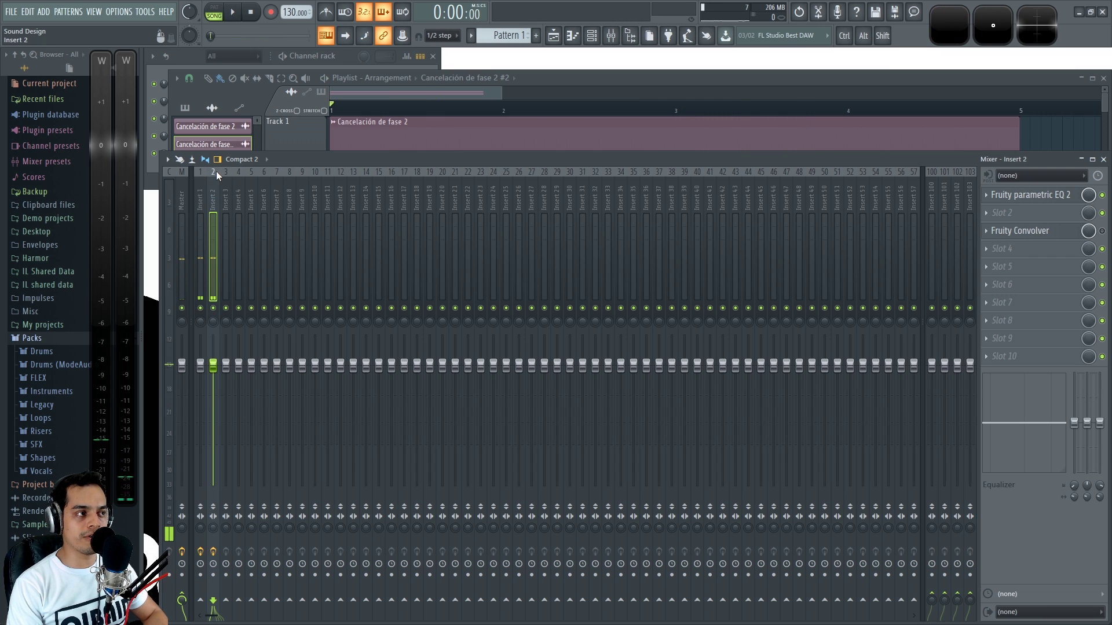
{"action": "key", "text": "space"}
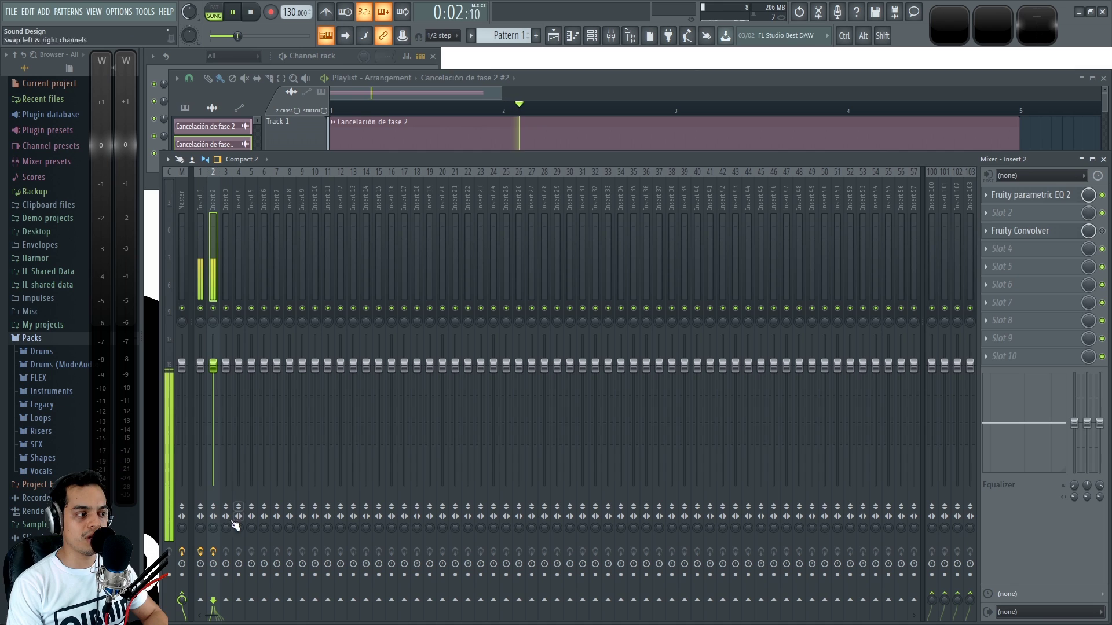
{"action": "key", "text": "space"}
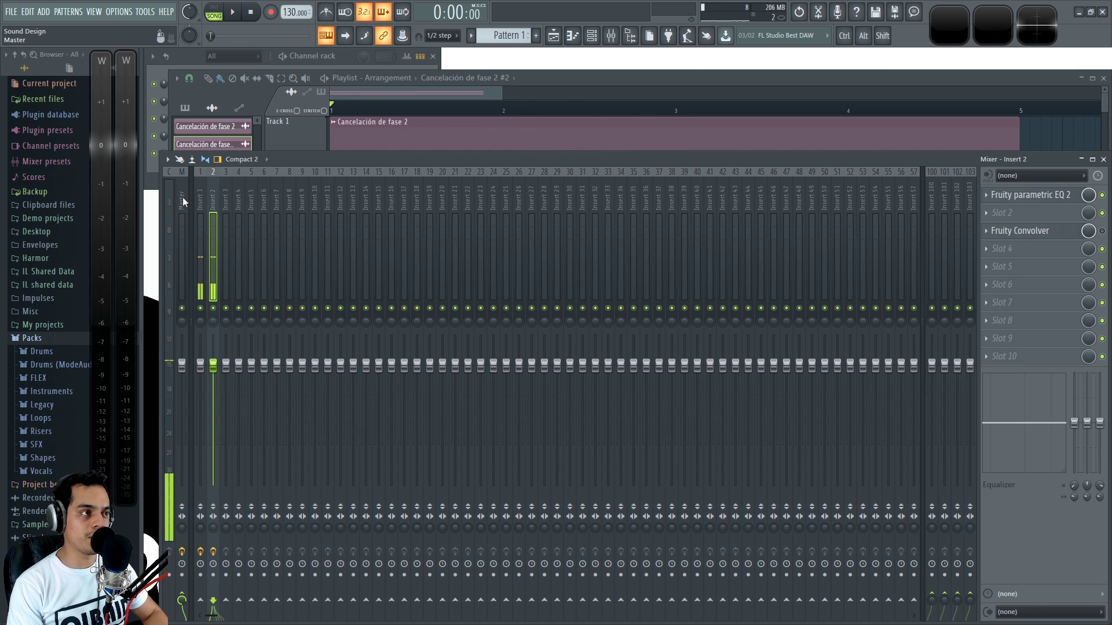
Open the SPAN analyzer from the Master track and place its window beside the mixer tracks with its output meters in view.
{"action": "left_click", "coordinate": [182, 197]}
{"action": "left_click_drag", "start_coordinate": [1018, 306], "coordinate": [1018, 200]}
{"action": "left_click_drag", "start_coordinate": [454, 92], "coordinate": [374, 99]}
{"action": "left_click_drag", "start_coordinate": [471, 492], "coordinate": [390, 278]}
{"action": "left_click", "coordinate": [391, 95]}
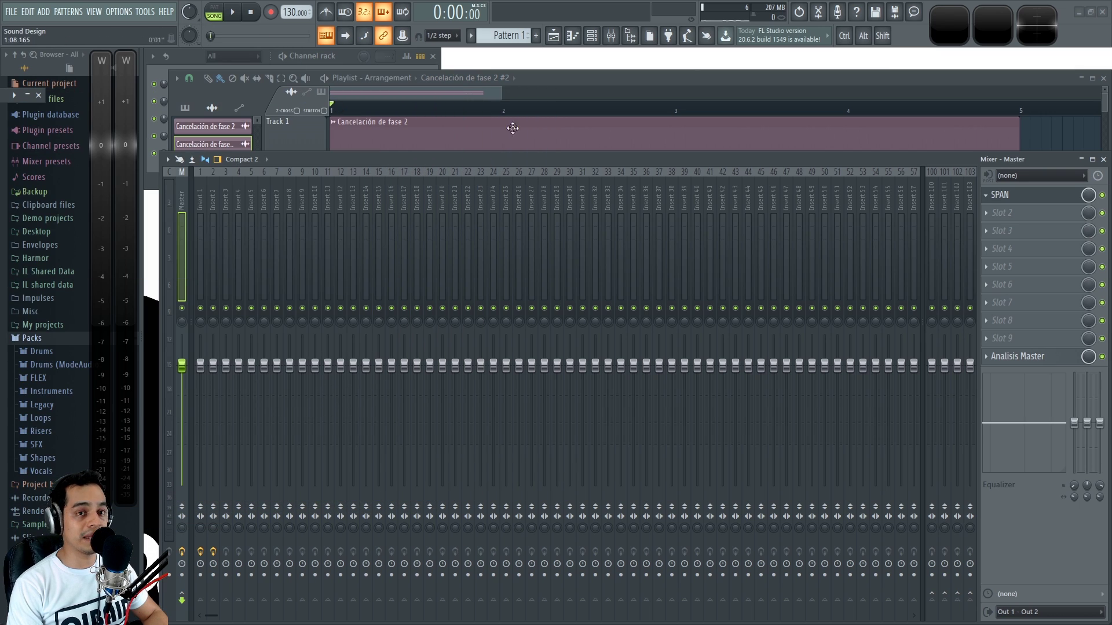
{"action": "left_click", "coordinate": [23, 95]}
{"action": "mouse_move", "coordinate": [23, 96]}
{"action": "left_mouse_down"}
{"action": "mouse_move", "coordinate": [60, 97]}
{"action": "mouse_move", "coordinate": [37, 88]}
{"action": "left_mouse_up"}
Play the song while muting Insert 2, soloing it and bringing Insert 1 back in to compare the signal in SPAN, and stop playback.
{"action": "key", "text": "space"}
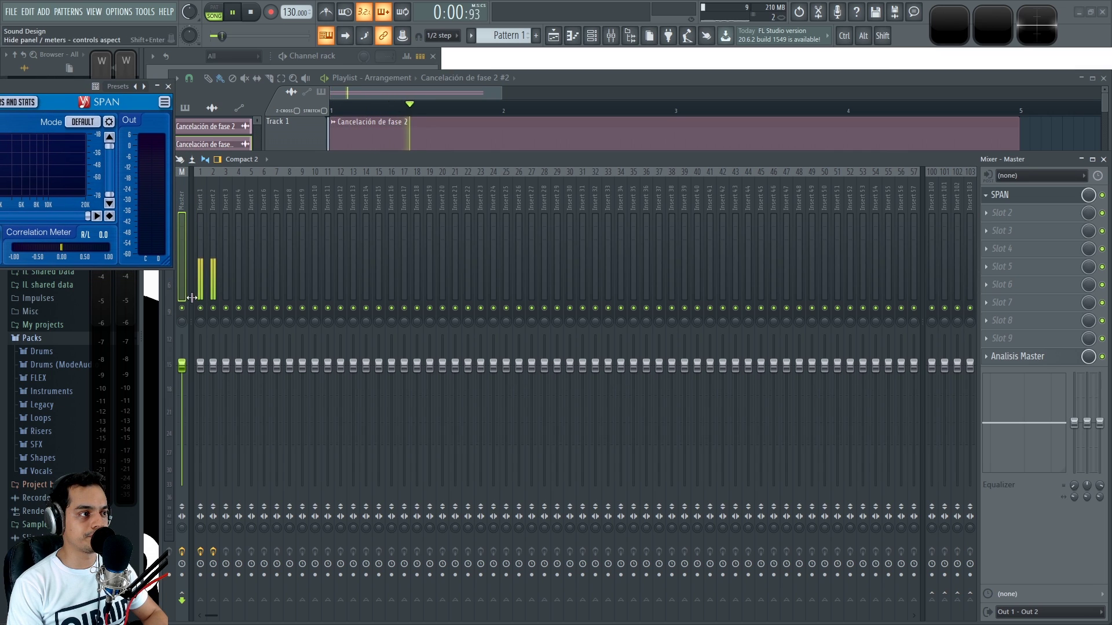
{"action": "left_click", "coordinate": [213, 309]}
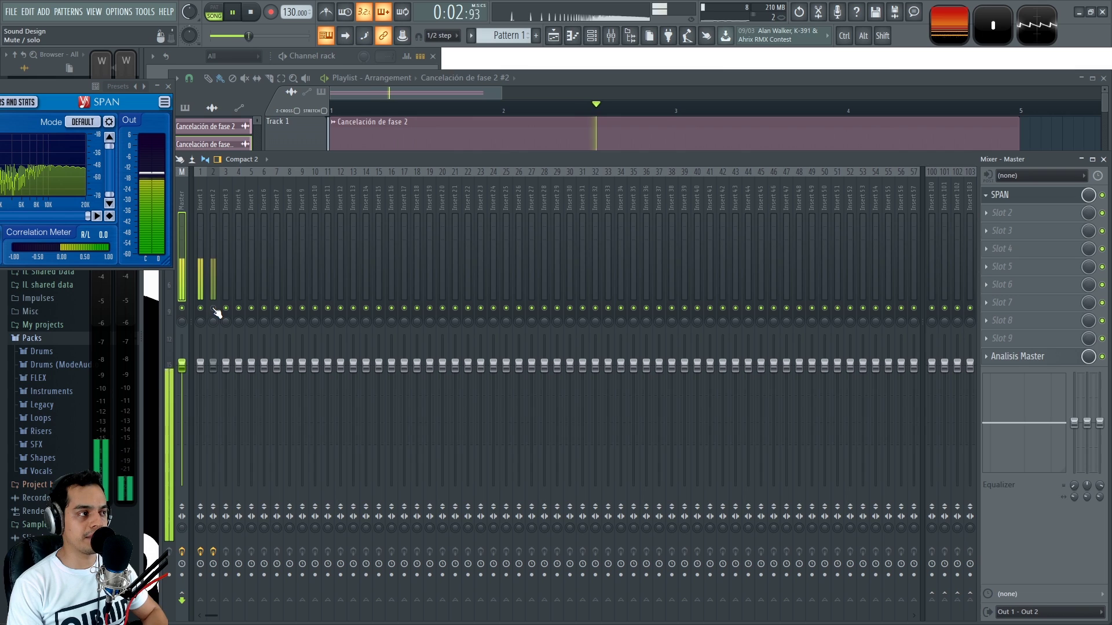
{"action": "left_click", "coordinate": [213, 308], "text": "ctrl"}
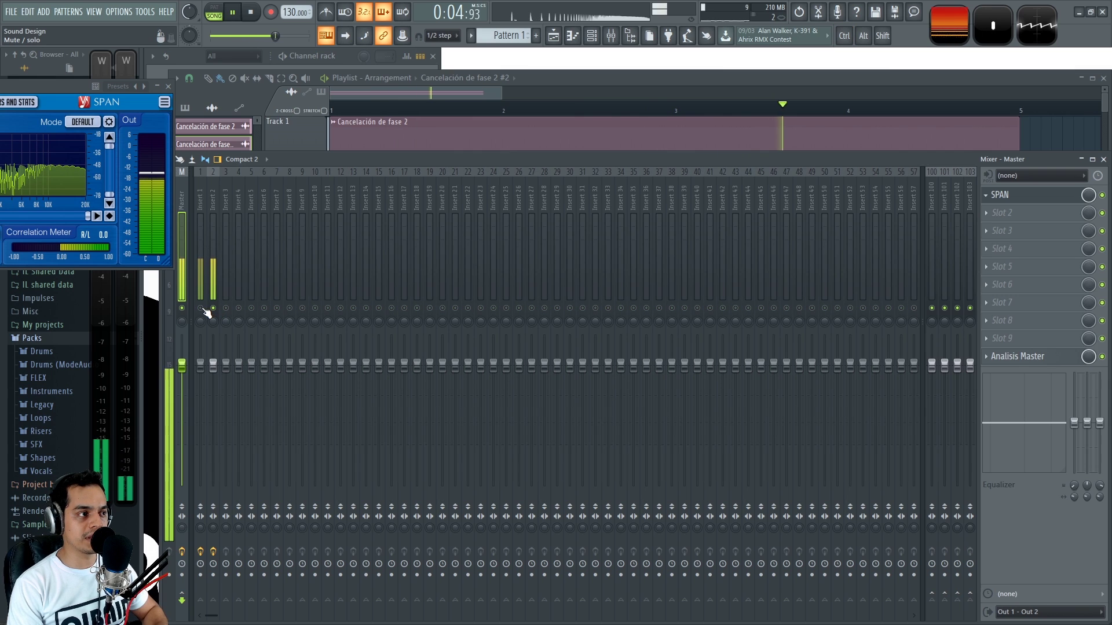
{"action": "left_click", "coordinate": [210, 310], "text": "ctrl"}
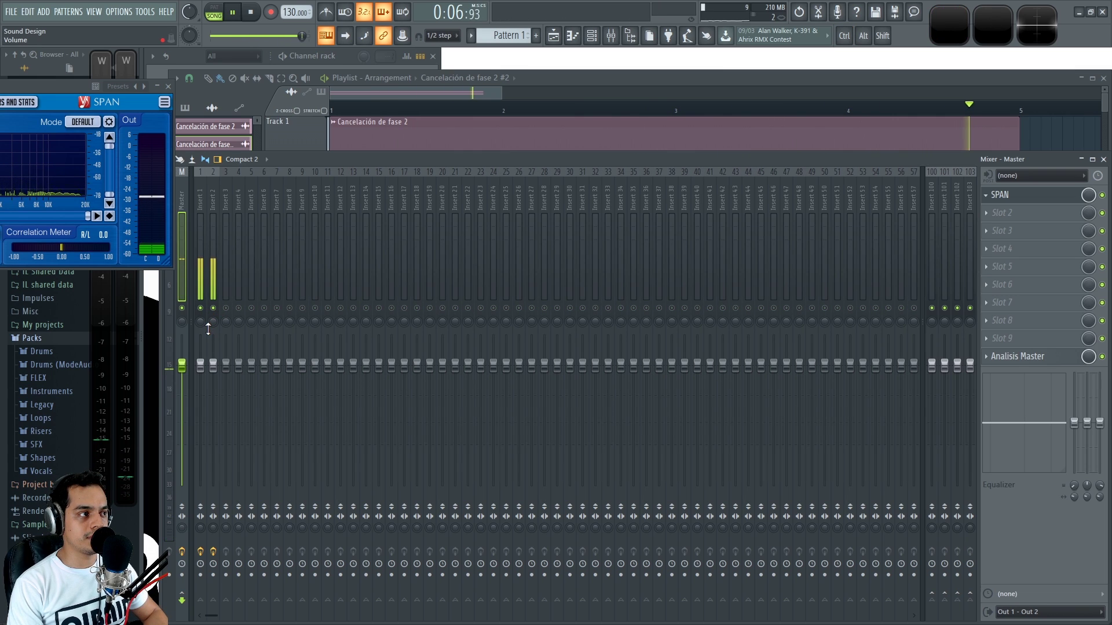
{"action": "left_click_drag", "start_coordinate": [88, 88], "coordinate": [51, 96]}
{"action": "key", "text": "space"}
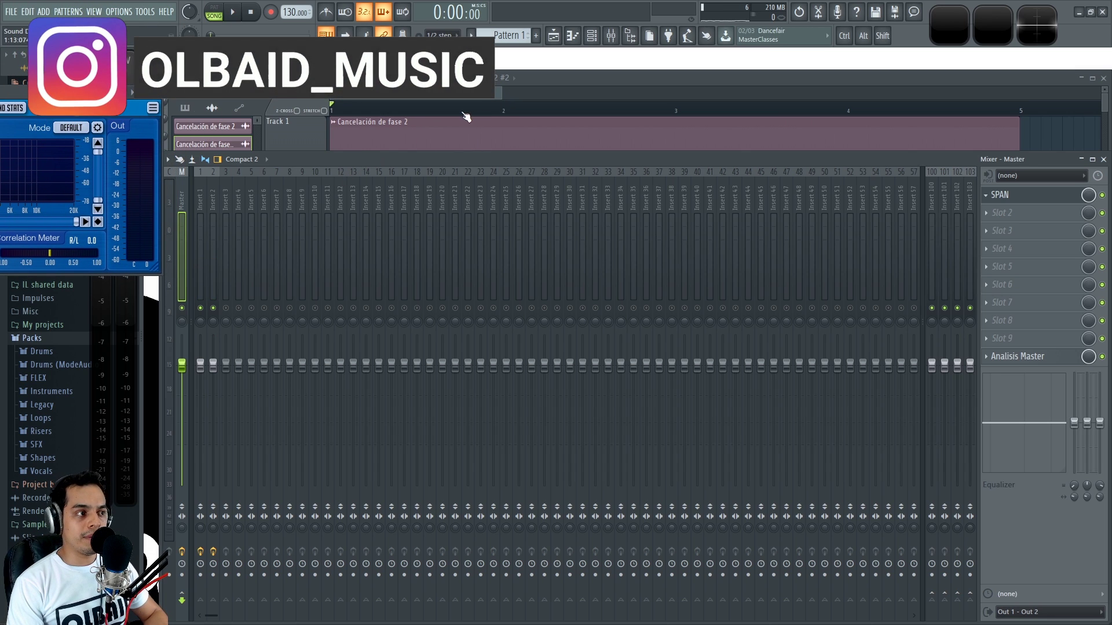
Review both clips' waveforms in the playlist, and inspect the Fruity parametric EQ 2 on Insert 1 in the mixer.
{"action": "left_click", "coordinate": [551, 75]}
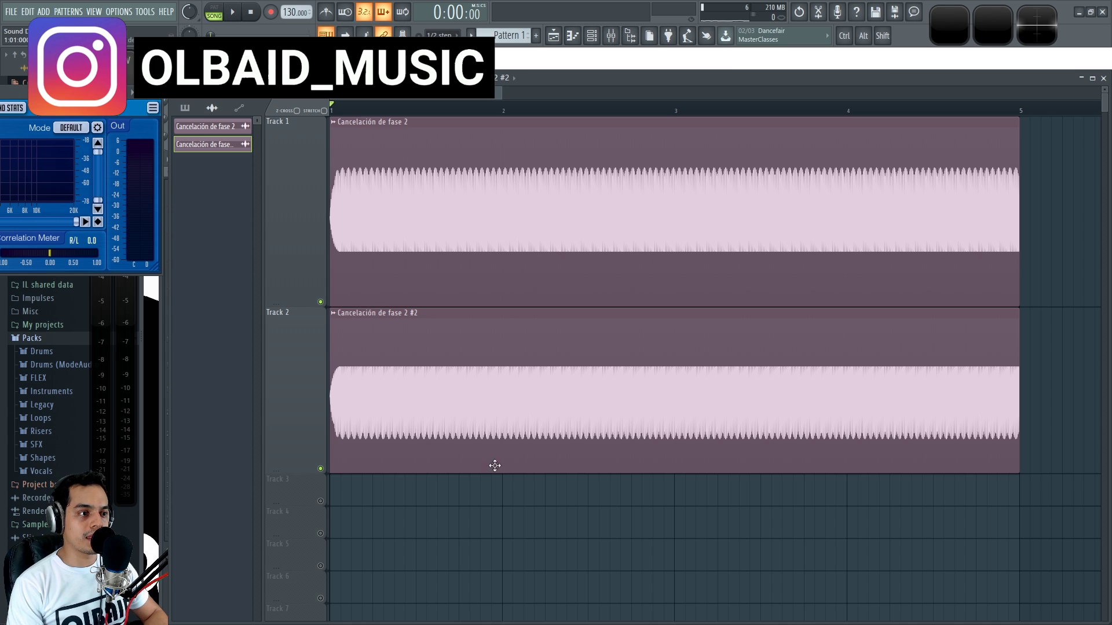
{"action": "key", "text": "F9"}
{"action": "left_click", "coordinate": [211, 193]}
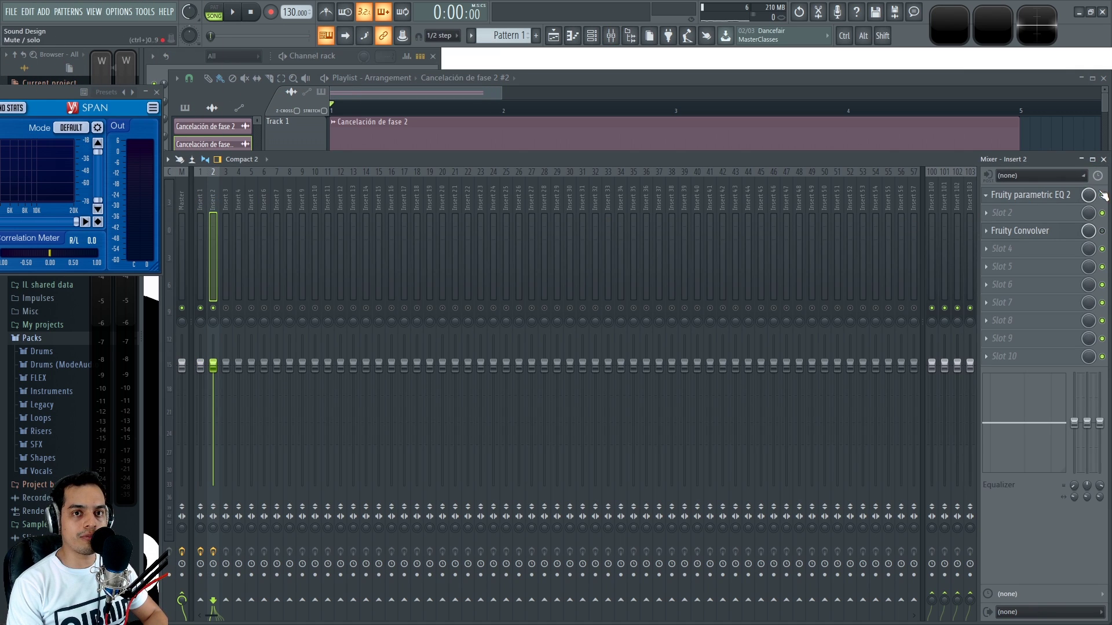
{"action": "left_click", "coordinate": [204, 201]}
{"action": "left_click", "coordinate": [1031, 195]}
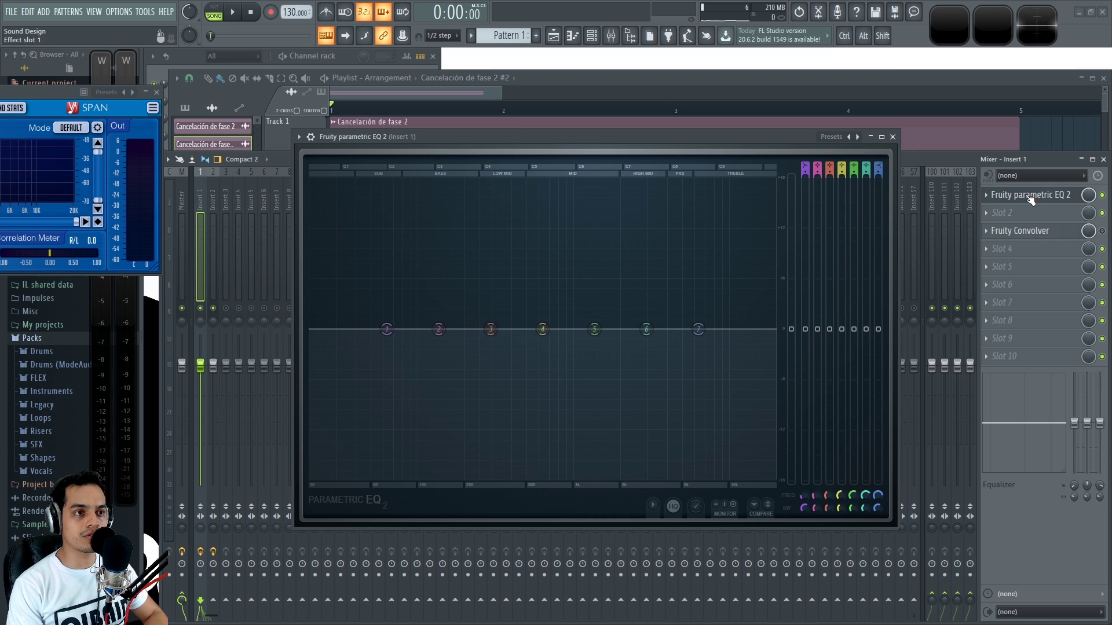
{"action": "left_click_drag", "start_coordinate": [700, 144], "coordinate": [679, 136]}
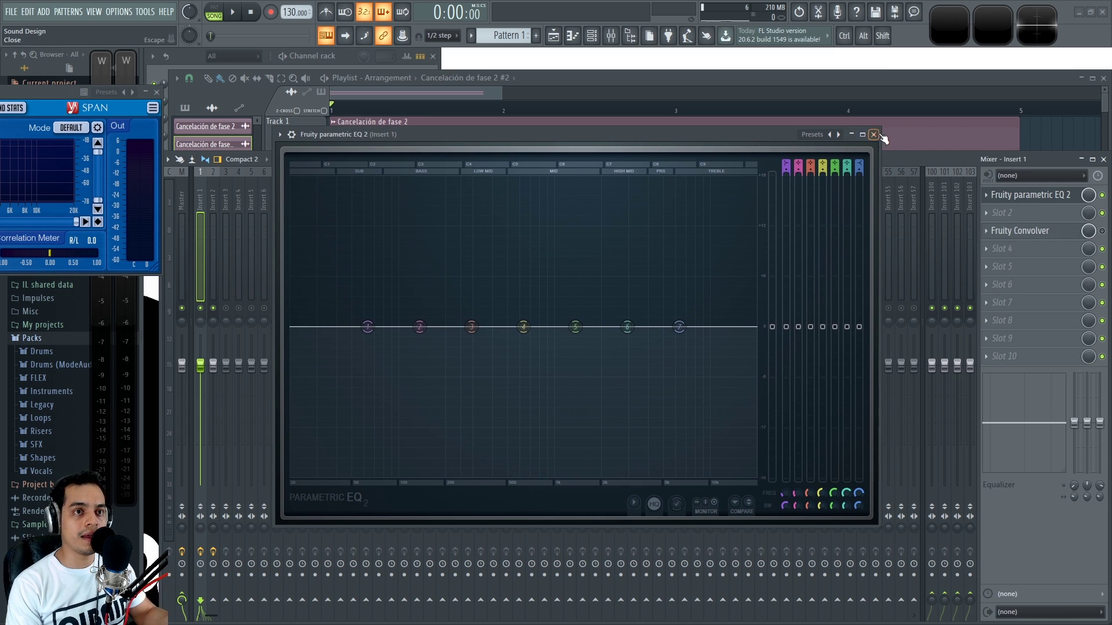
{"action": "left_click", "coordinate": [875, 134]}
Compare the effects on Insert 1 and Insert 2, and play the song with Insert 2's effect slots disabled.
{"action": "left_click", "coordinate": [201, 191]}
{"action": "left_click", "coordinate": [215, 195]}
{"action": "left_click", "coordinate": [204, 194]}
{"action": "left_click", "coordinate": [213, 194]}
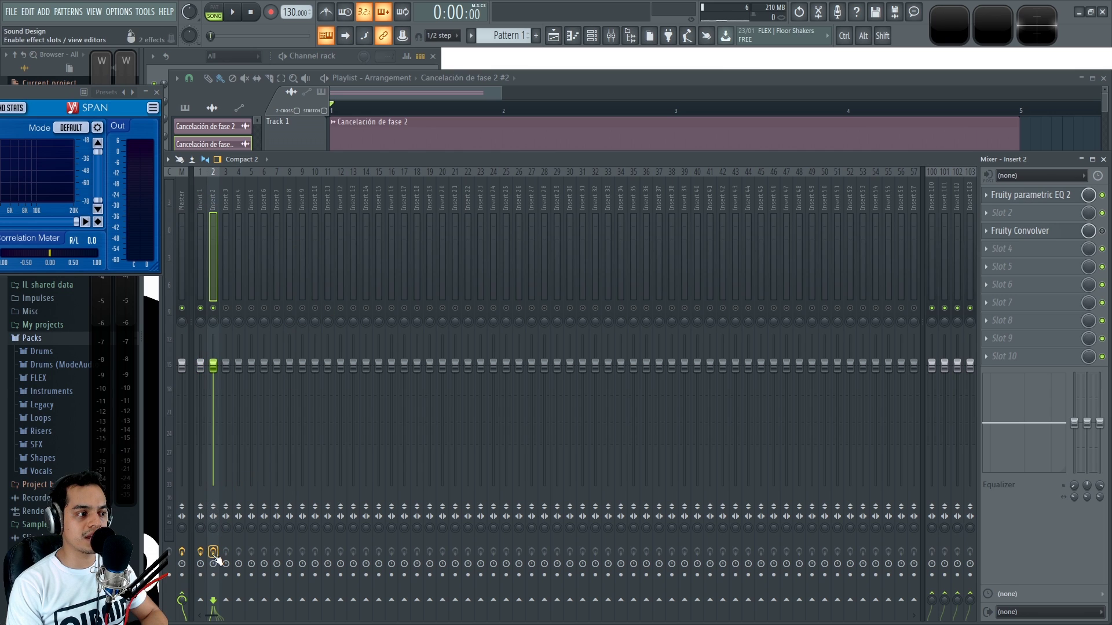
{"action": "key", "text": "space"}
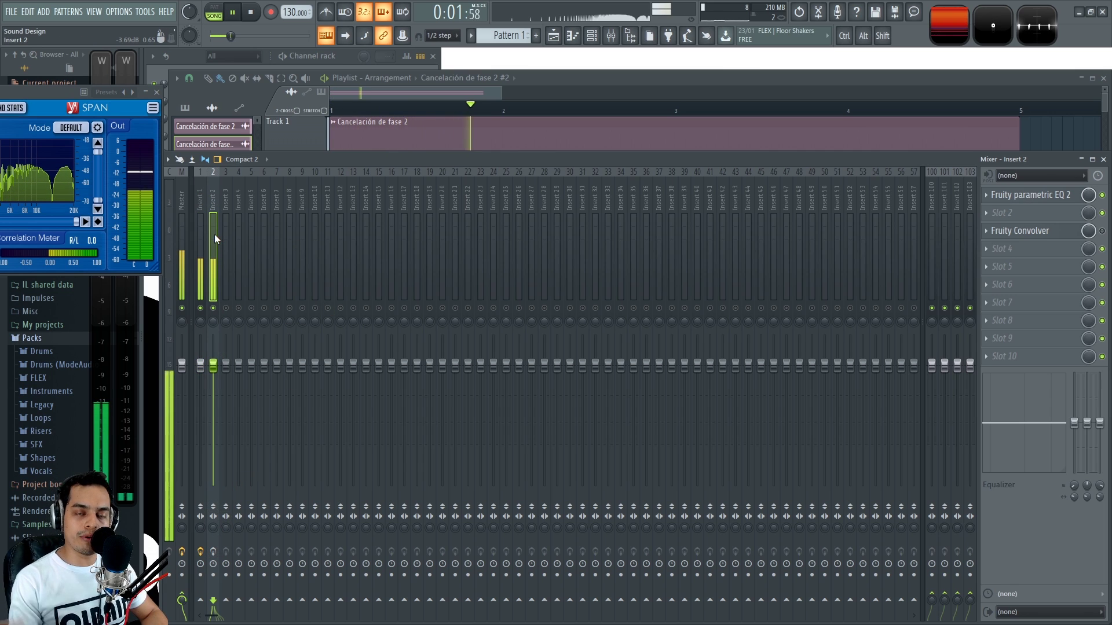
{"action": "key", "text": "space"}
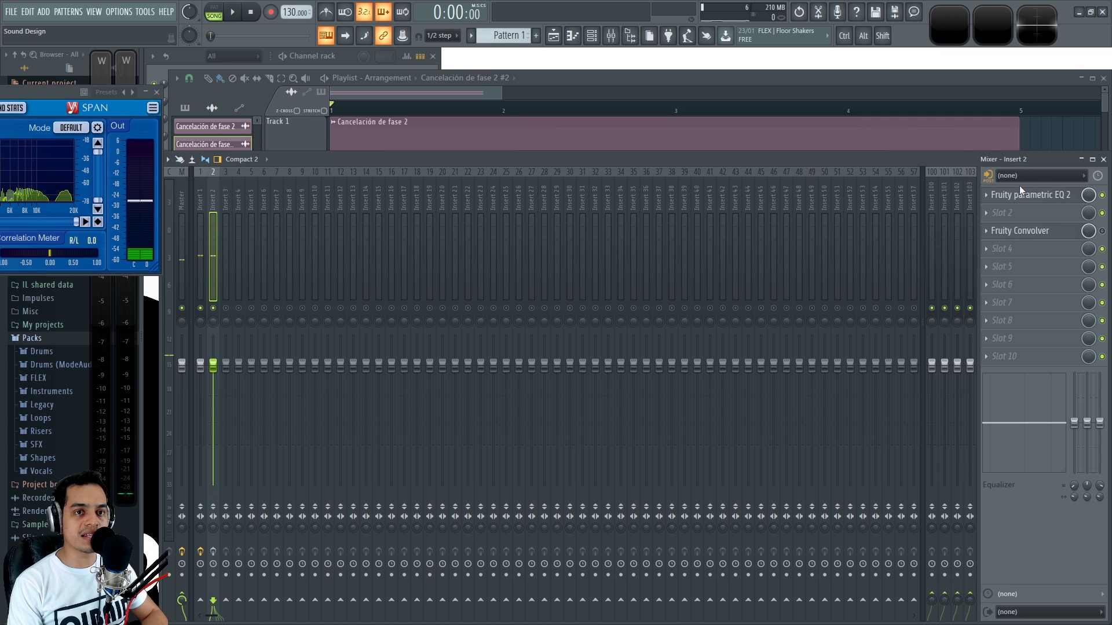
Replay the song while switching Insert 1's Fruity parametric EQ 2 off and back on, and stop playback.
{"action": "key", "text": "space"}
{"action": "key", "text": "space"}
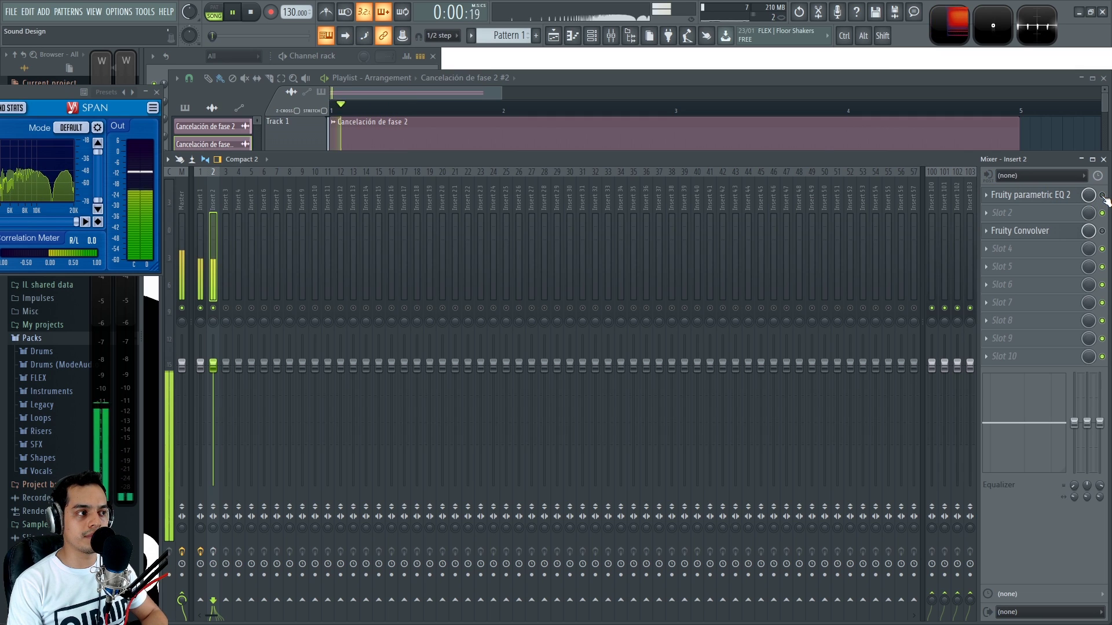
{"action": "left_click", "coordinate": [201, 194]}
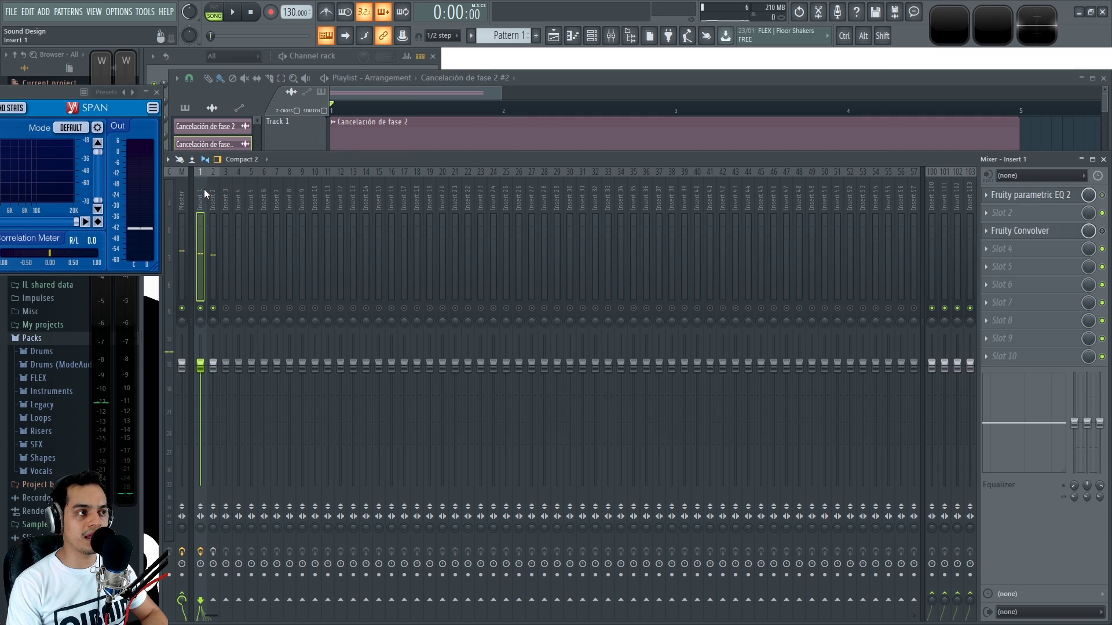
{"action": "key", "text": "space"}
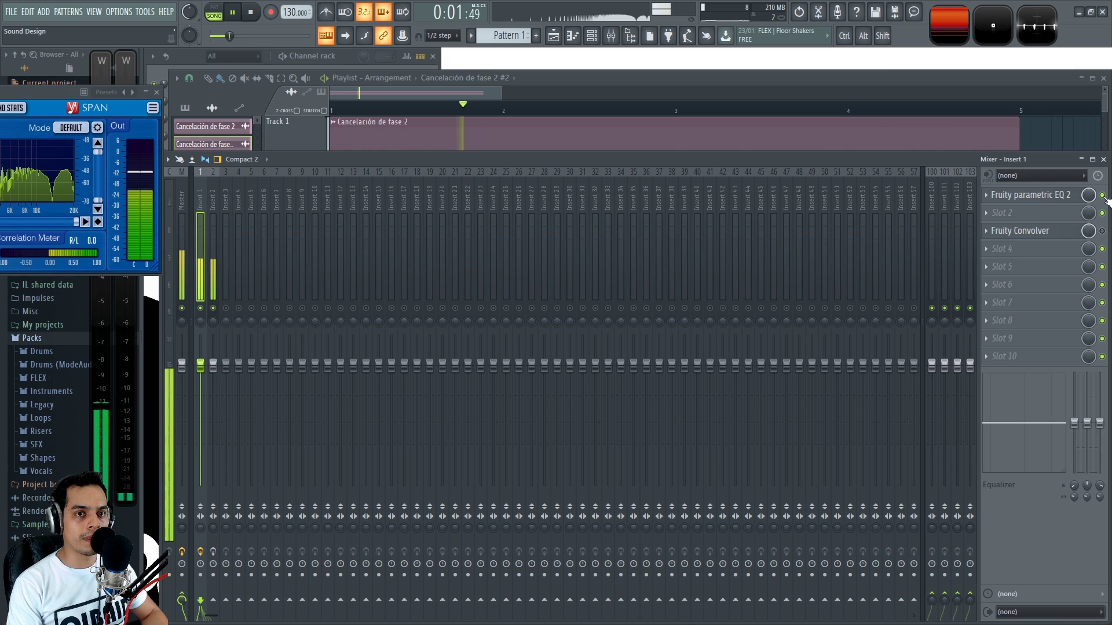
{"action": "key", "text": "space"}
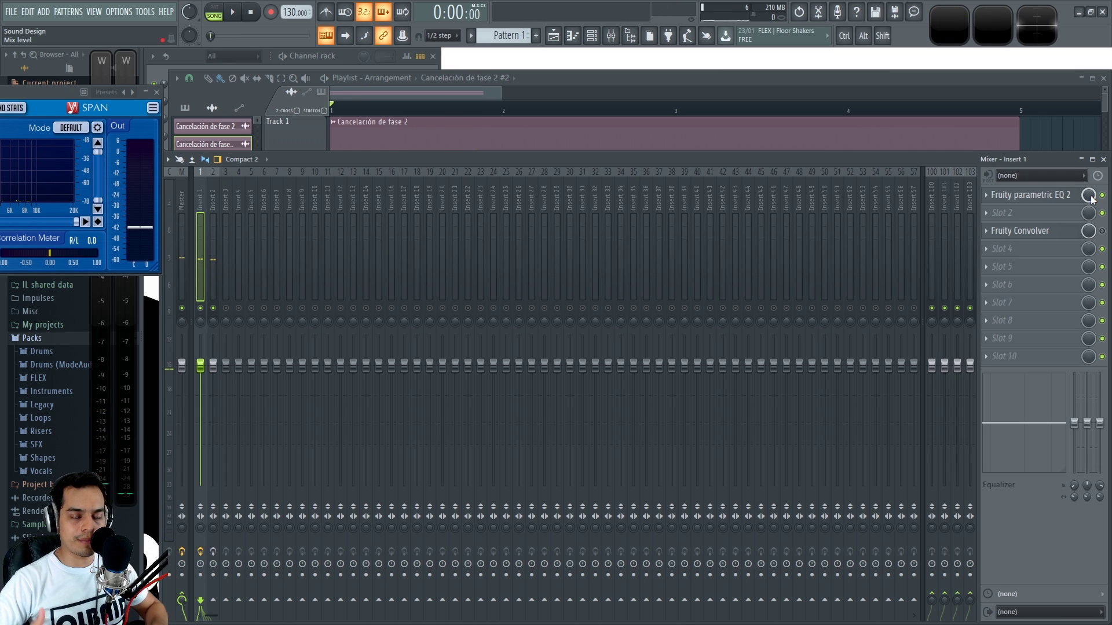
Open Insert 1's Fruity parametric EQ 2 and play the song several times to view its spectrum, stopping after each pass.
{"action": "left_click", "coordinate": [1058, 197]}
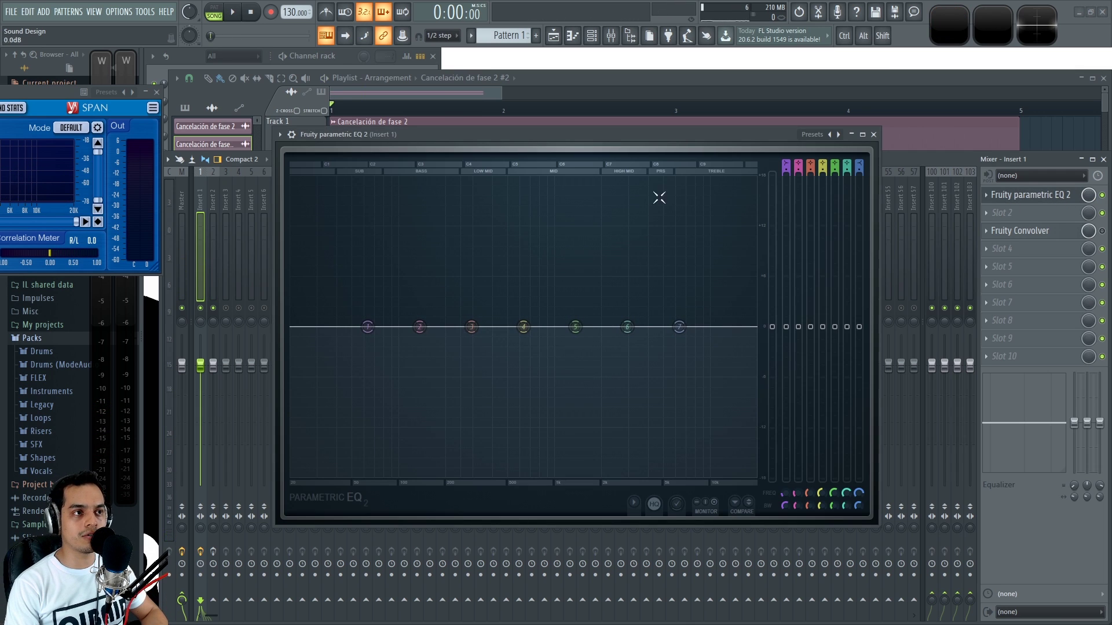
{"action": "key", "text": "space"}
{"action": "key", "text": "space"}
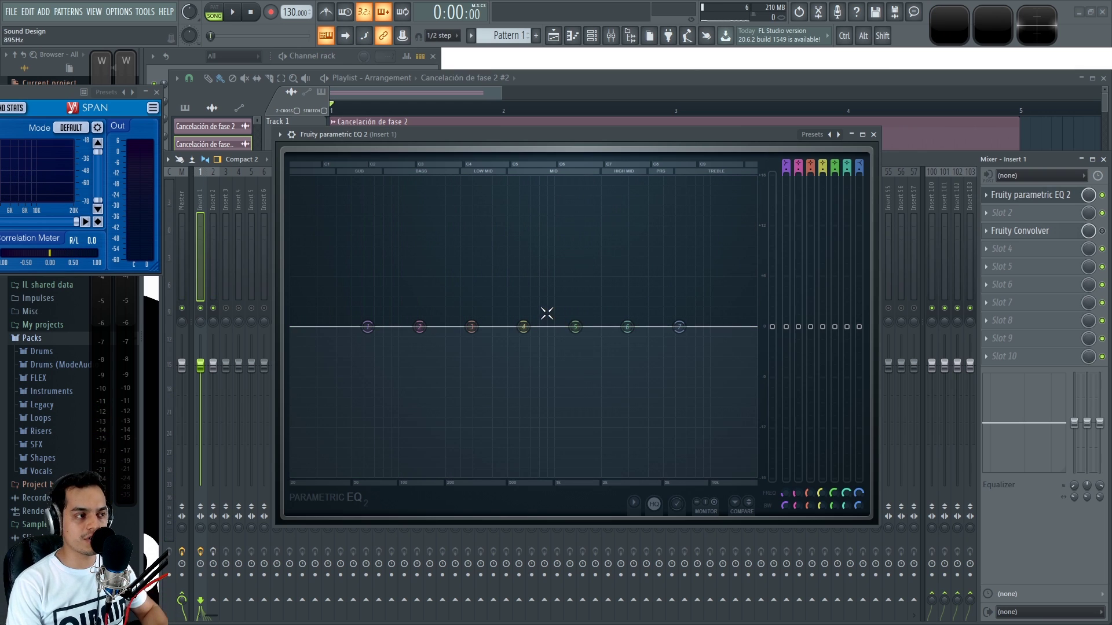
{"action": "key", "text": "space"}
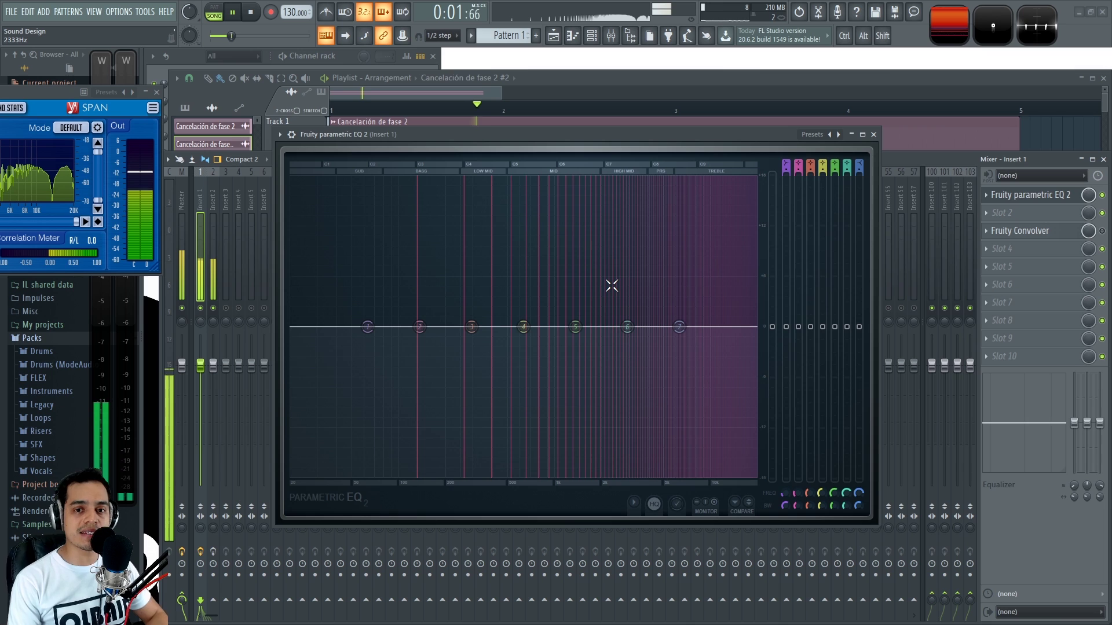
{"action": "key", "text": "space"}
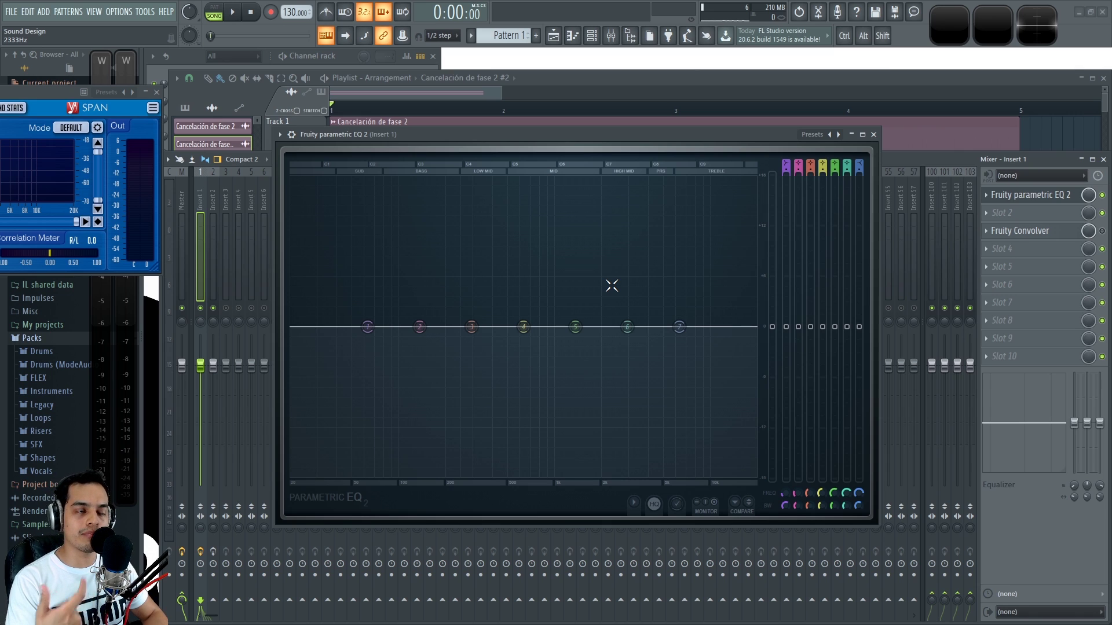
{"action": "key", "text": "space"}
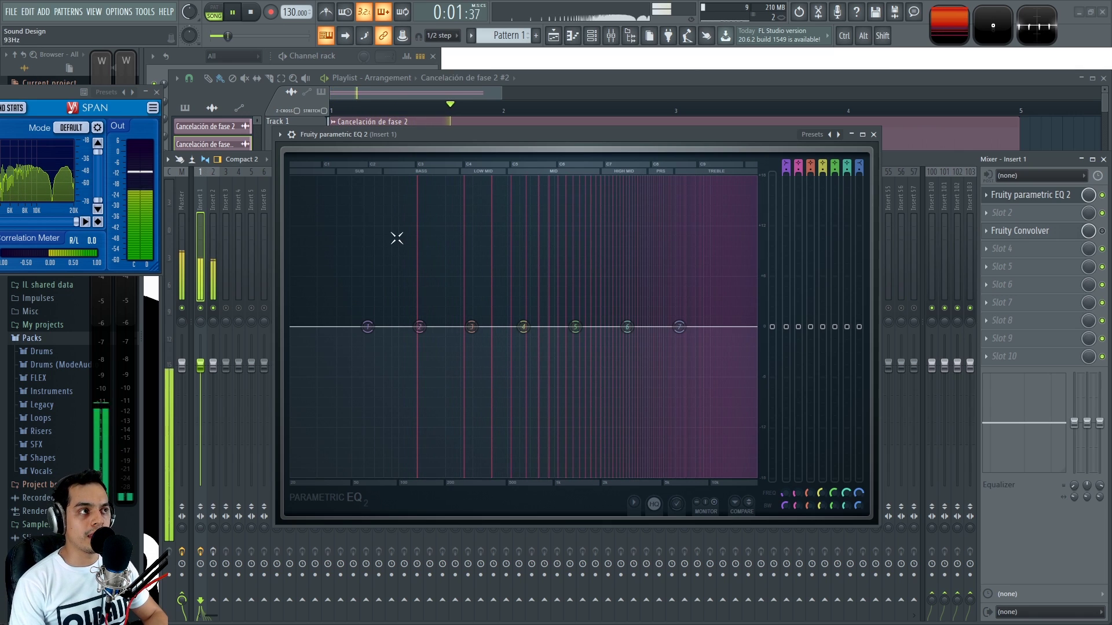
{"action": "key", "text": "space"}
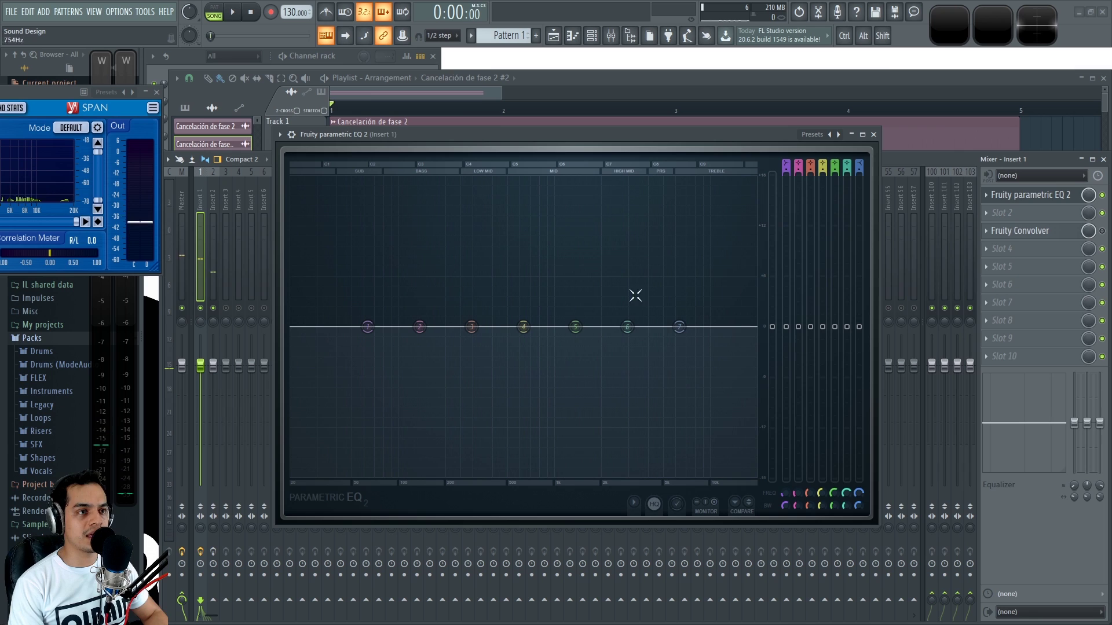
Play the song with Insert 2's effect slots still disabled, re-enable them and play again to compare the result.
{"action": "left_click", "coordinate": [215, 191]}
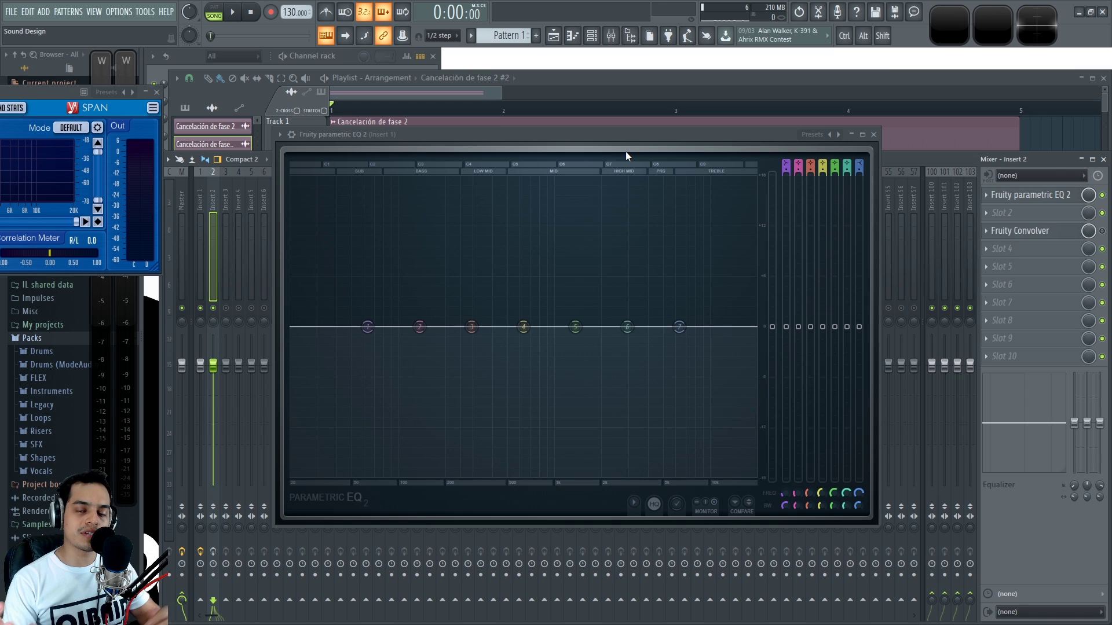
{"action": "key", "text": "space"}
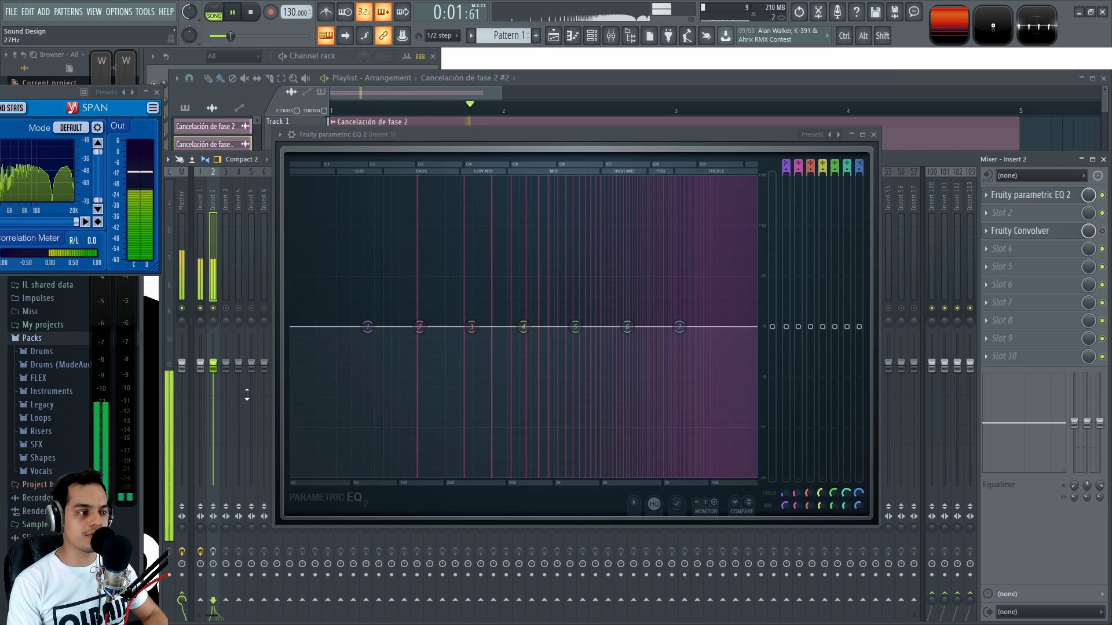
{"action": "key", "text": "space"}
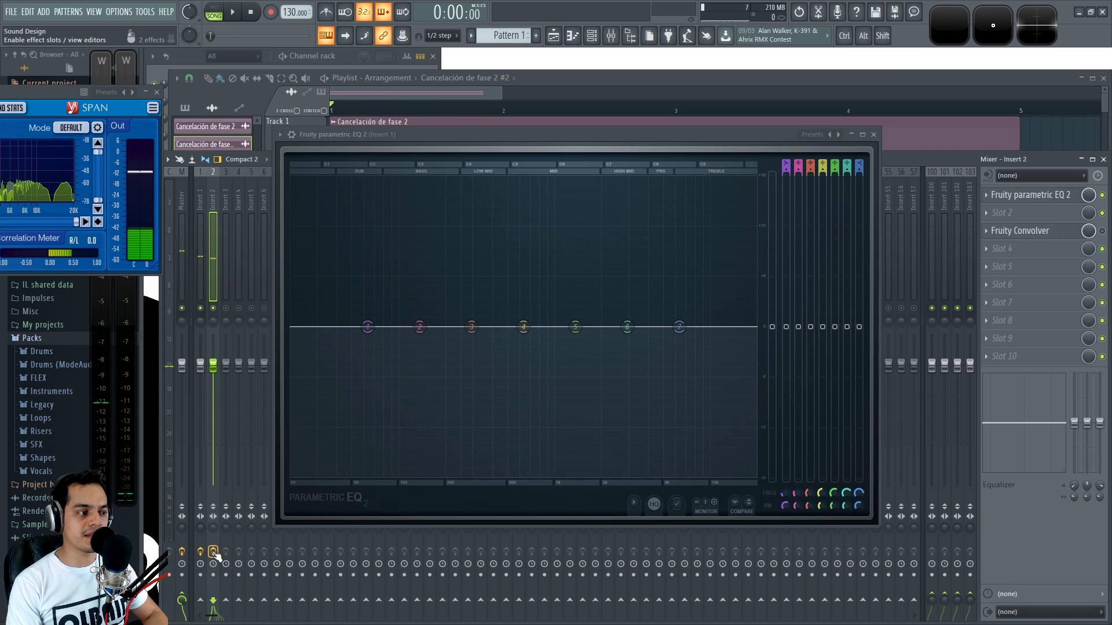
{"action": "key", "text": "space"}
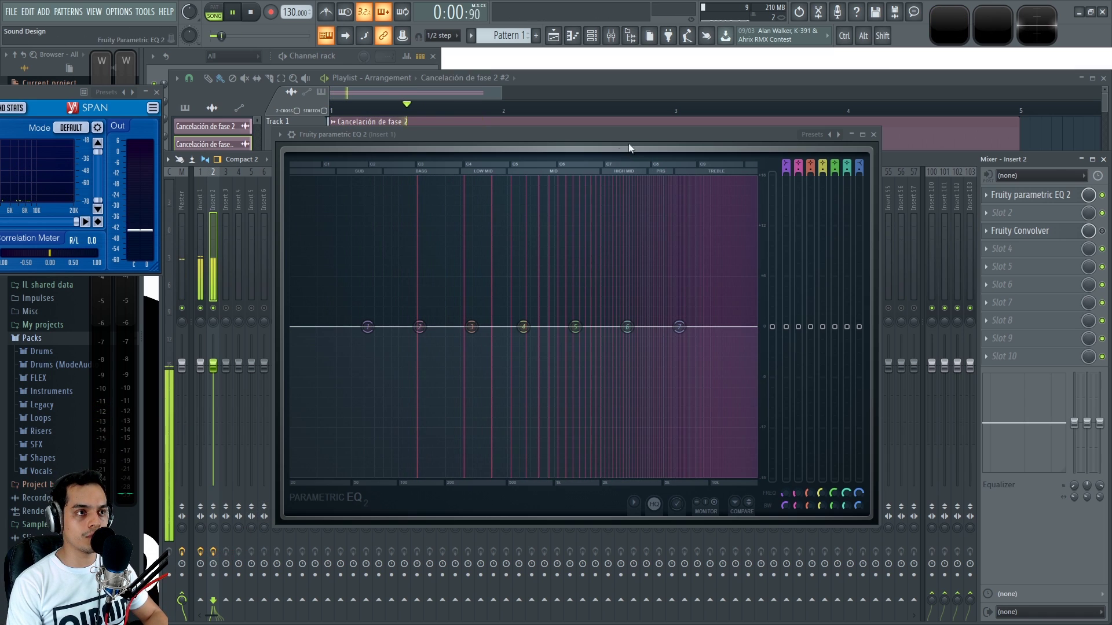
Shrink Insert 1's Fruity parametric EQ 2 window, stack Insert 2's Fruity parametric EQ 2 below it, and restart the song with both in view.
{"action": "left_click_drag", "start_coordinate": [869, 520], "coordinate": [640, 384]}
{"action": "left_click_drag", "start_coordinate": [432, 133], "coordinate": [593, 84]}
{"action": "left_click", "coordinate": [214, 203]}
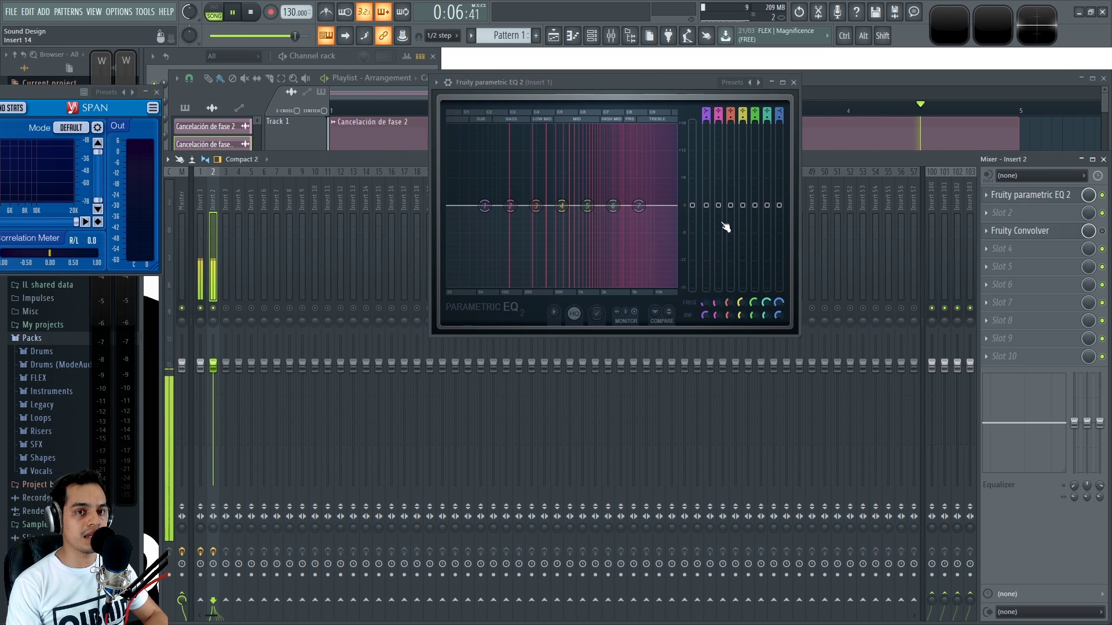
{"action": "left_click", "coordinate": [1029, 197]}
{"action": "left_click_drag", "start_coordinate": [520, 346], "coordinate": [577, 345]}
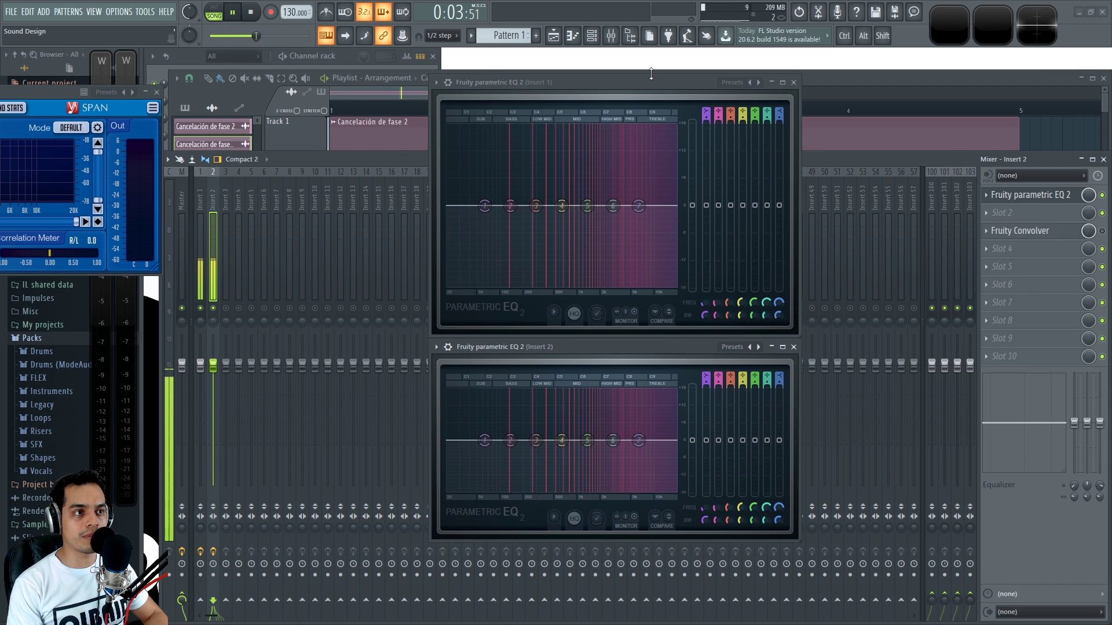
{"action": "left_click_drag", "start_coordinate": [652, 82], "coordinate": [652, 142]}
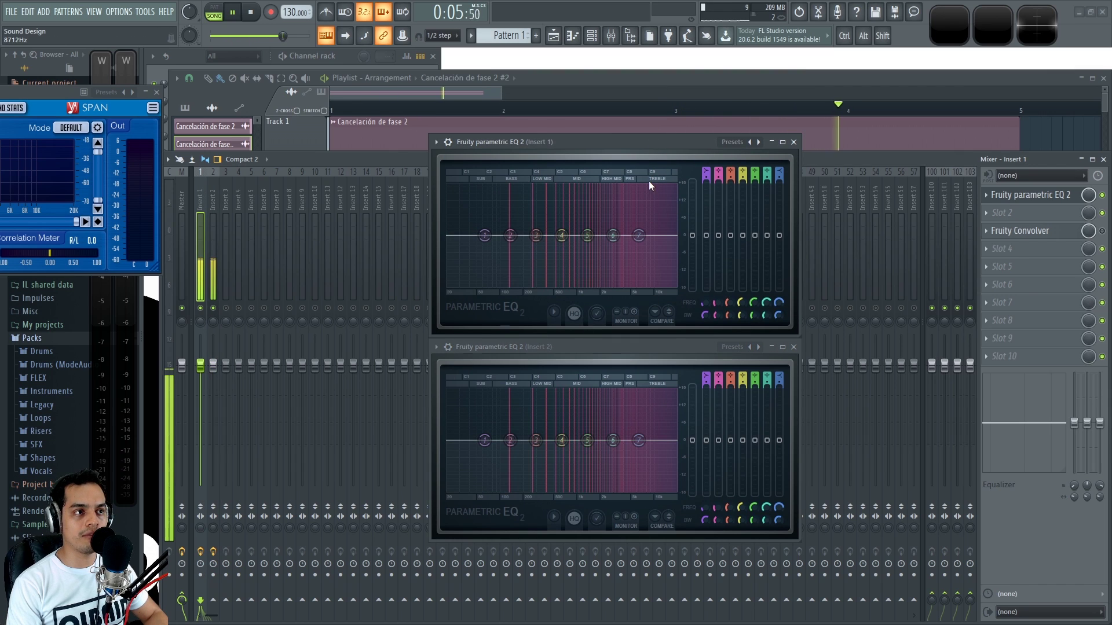
{"action": "key", "text": "space"}
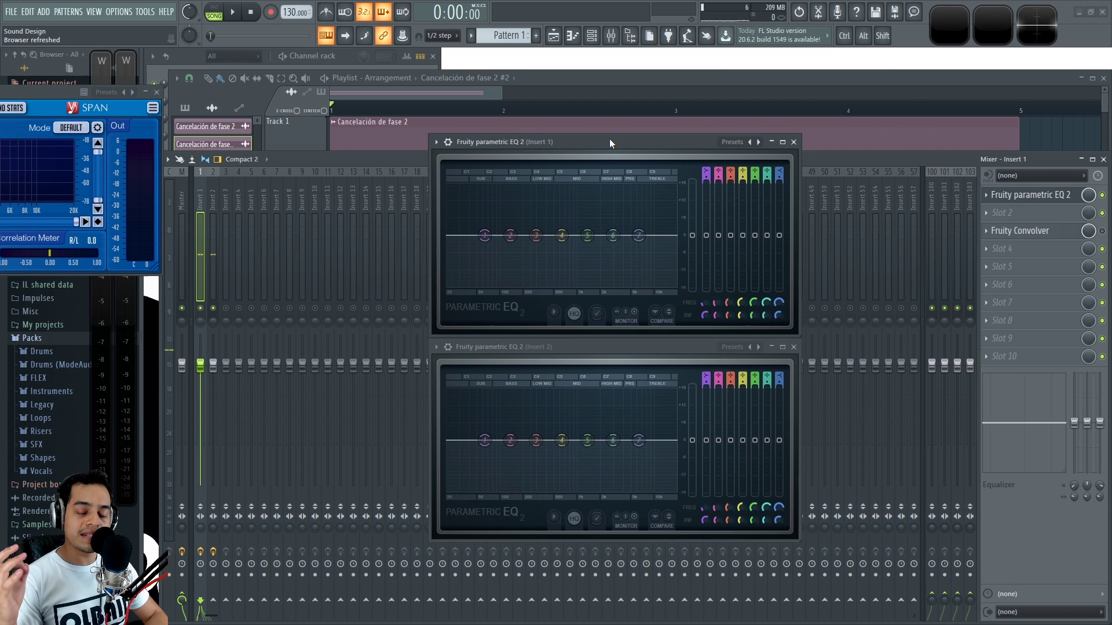
{"action": "key", "text": "space"}
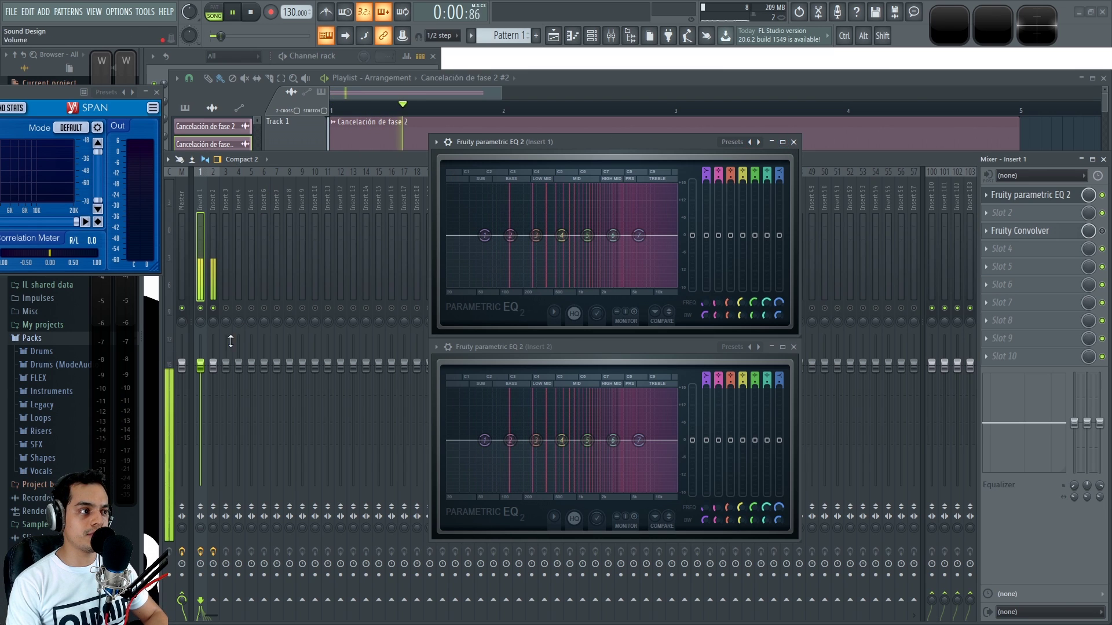
Mute Insert 2, open Wave Candy's spectrum in a large view, and play and stop the song repeatedly to examine the clip's frequencies.
{"action": "left_click", "coordinate": [214, 309]}
{"action": "left_click", "coordinate": [950, 30]}
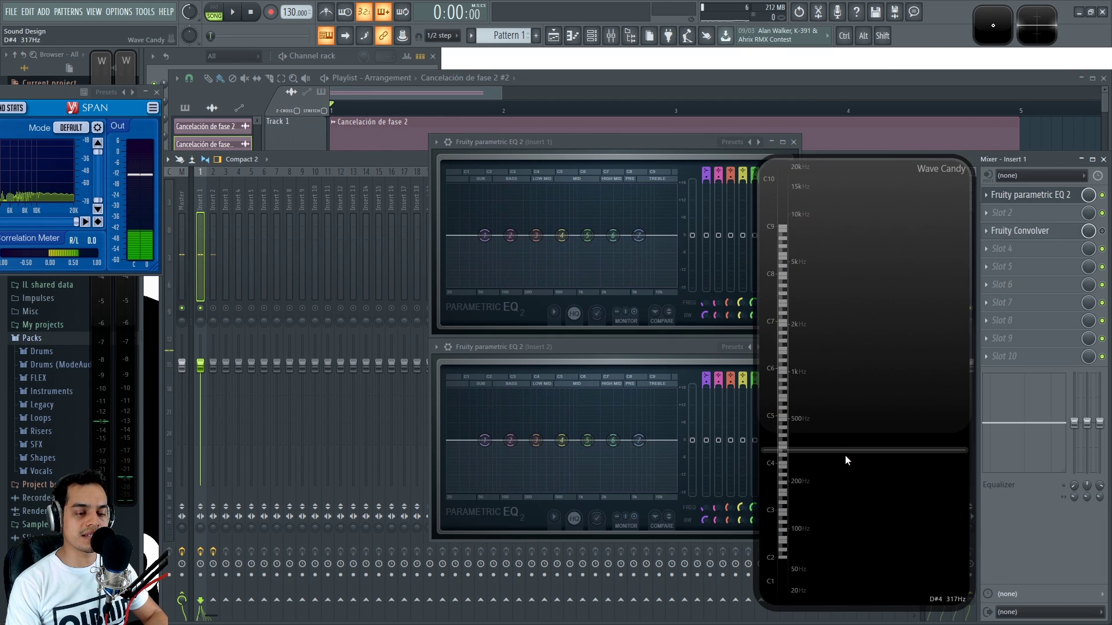
{"action": "key", "text": "space"}
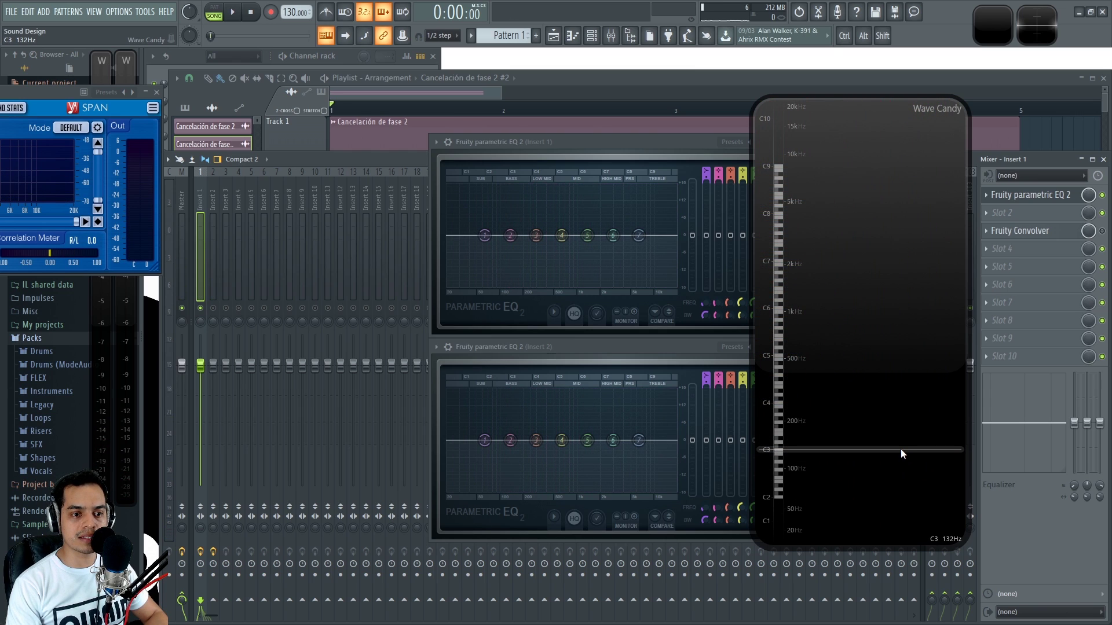
{"action": "key", "text": "space"}
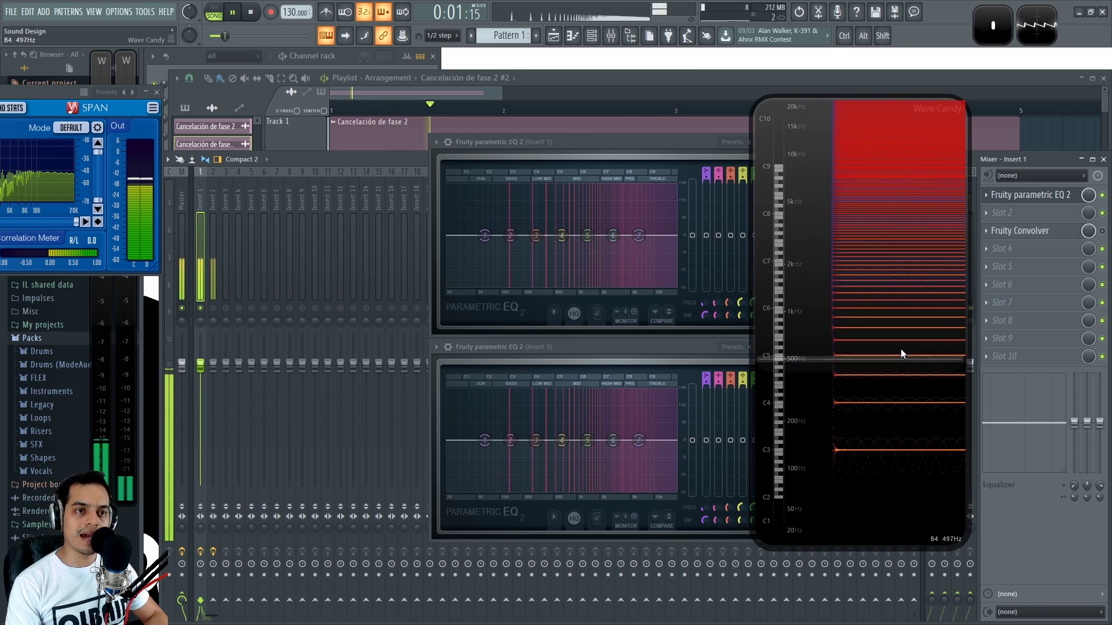
{"action": "key", "text": "space"}
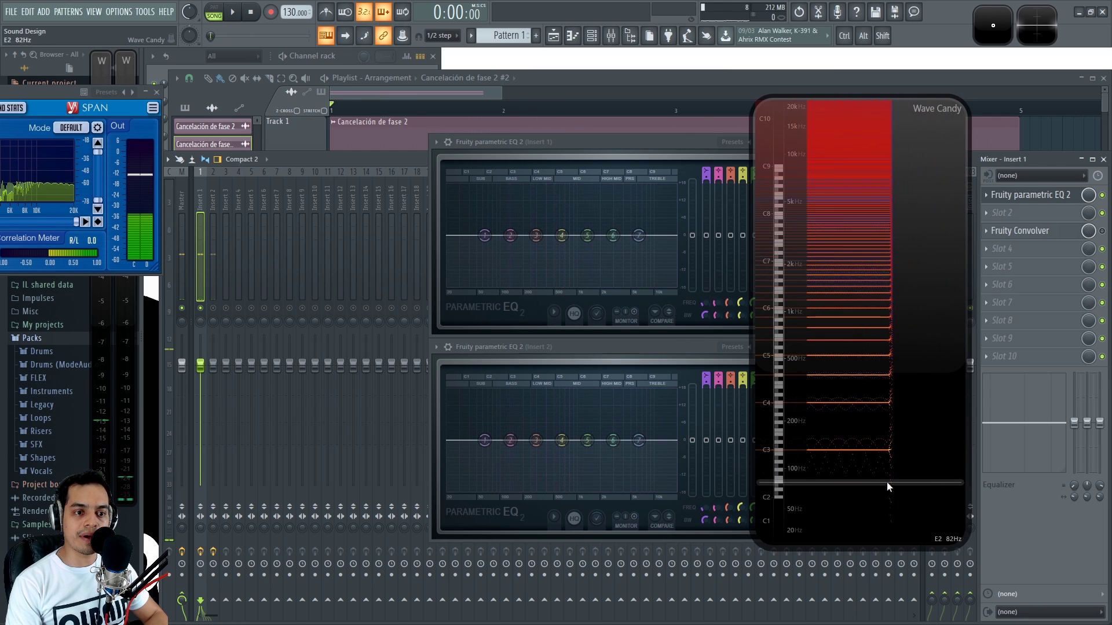
{"action": "key", "text": "space"}
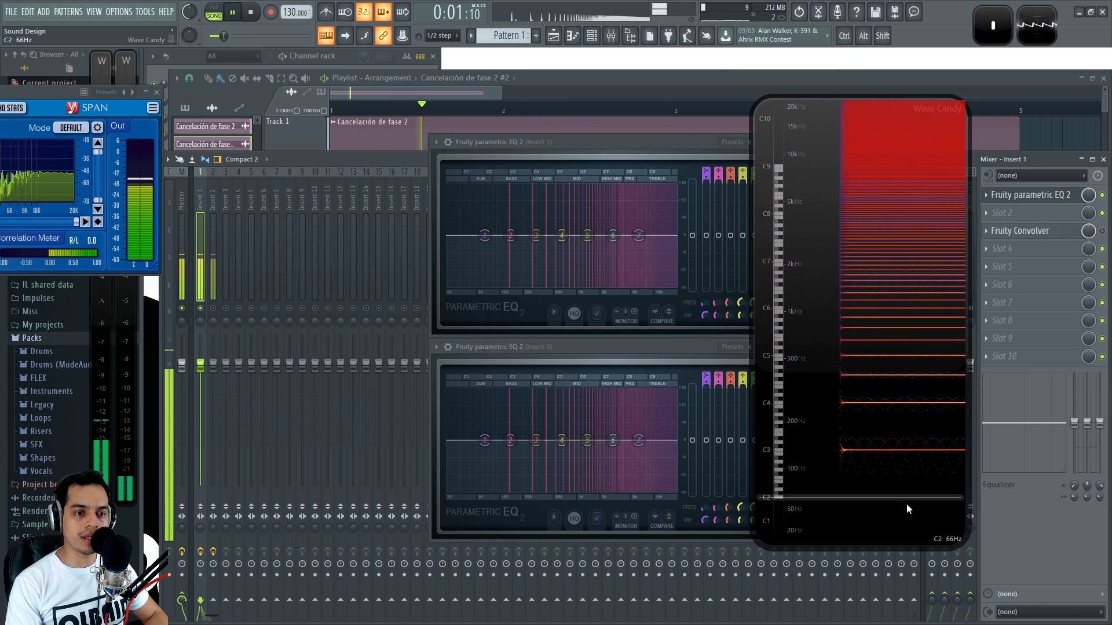
{"action": "key", "text": "space"}
{"action": "key", "text": "space"}
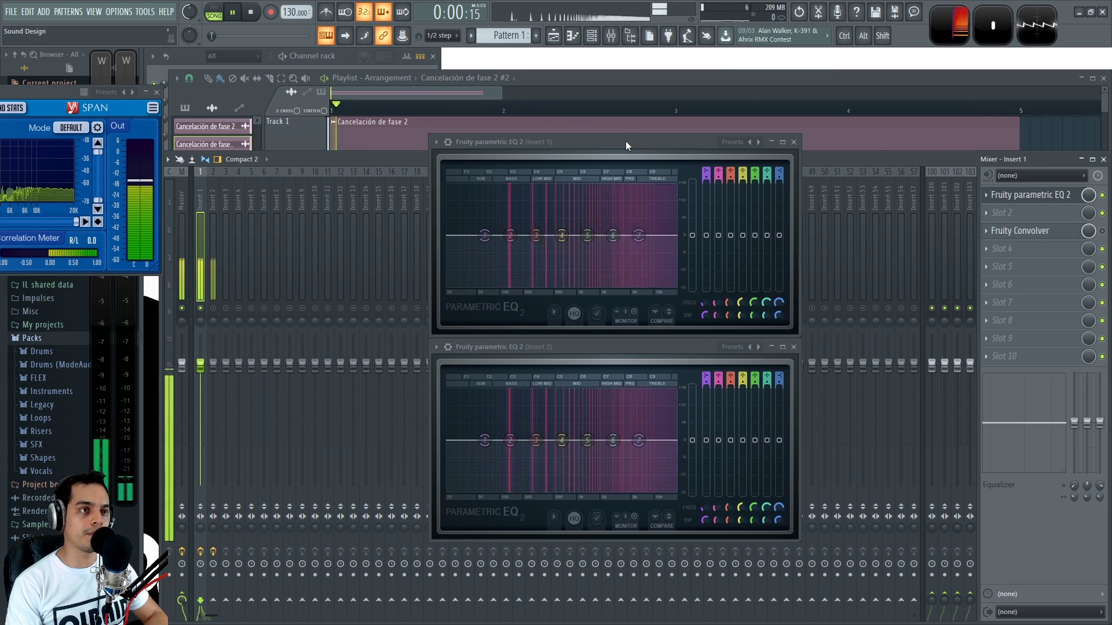
{"action": "key", "text": "space"}
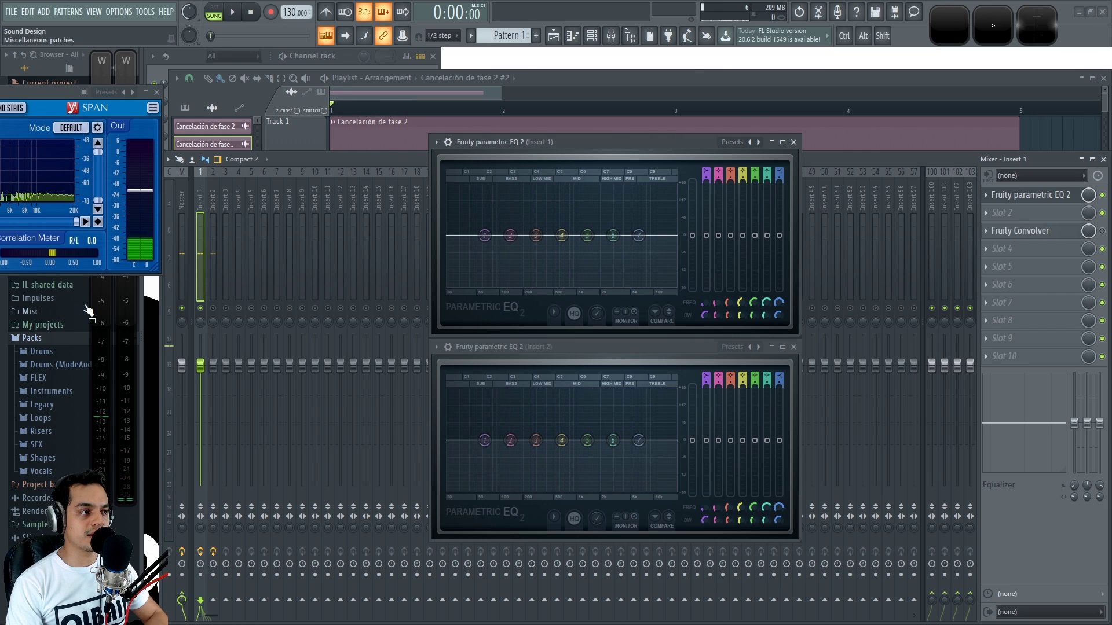
Unmute Insert 2, play the song, and lower band 1's frequency to 20 Hz in Insert 1's Fruity parametric EQ 2.
{"action": "left_click", "coordinate": [212, 307]}
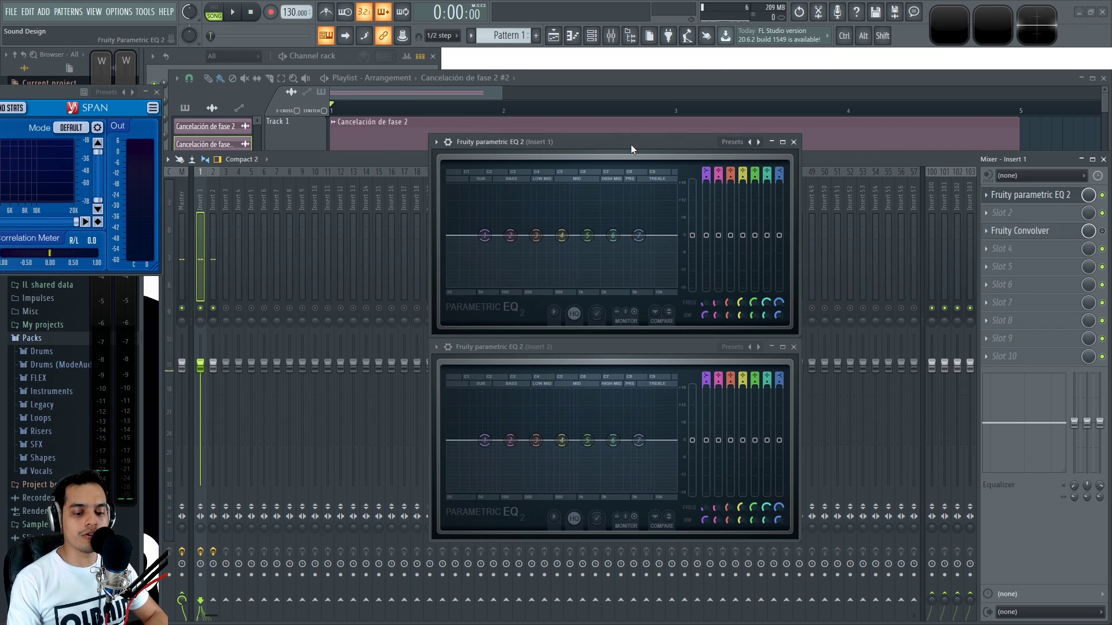
{"action": "key", "text": "space"}
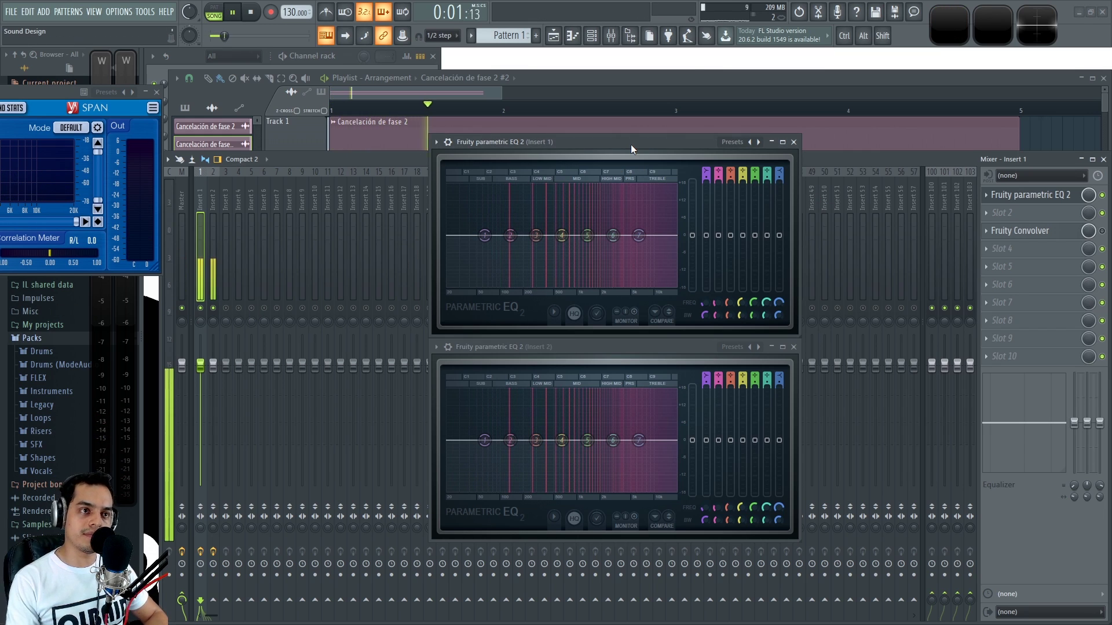
{"action": "left_click_drag", "start_coordinate": [704, 302], "coordinate": [703, 348]}
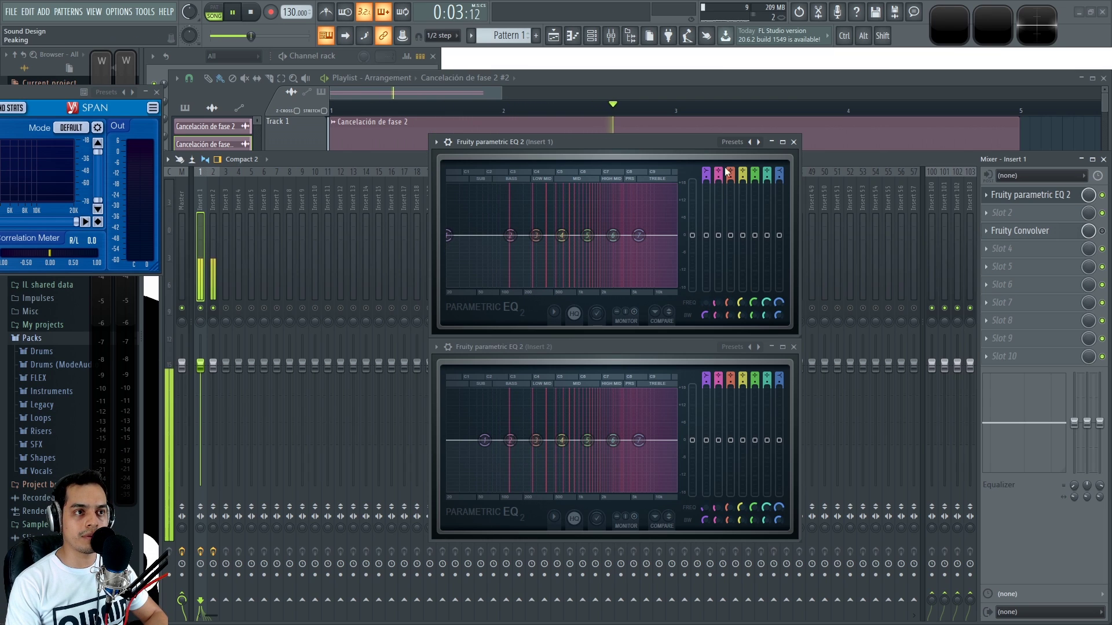
{"action": "key", "text": "space"}
{"action": "key", "text": "space"}
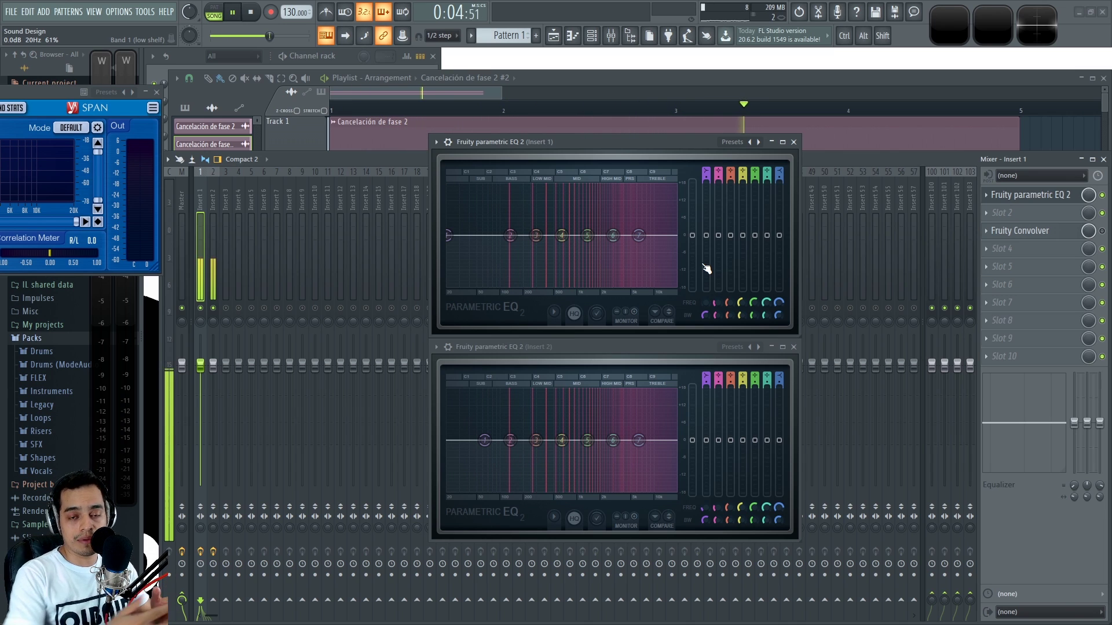
Cut Insert 1's EQ band 1 to -18 dB, sweep its low shelf frequency upward from 20 Hz during playback, and stop the song.
{"action": "left_click_drag", "start_coordinate": [706, 236], "coordinate": [707, 288]}
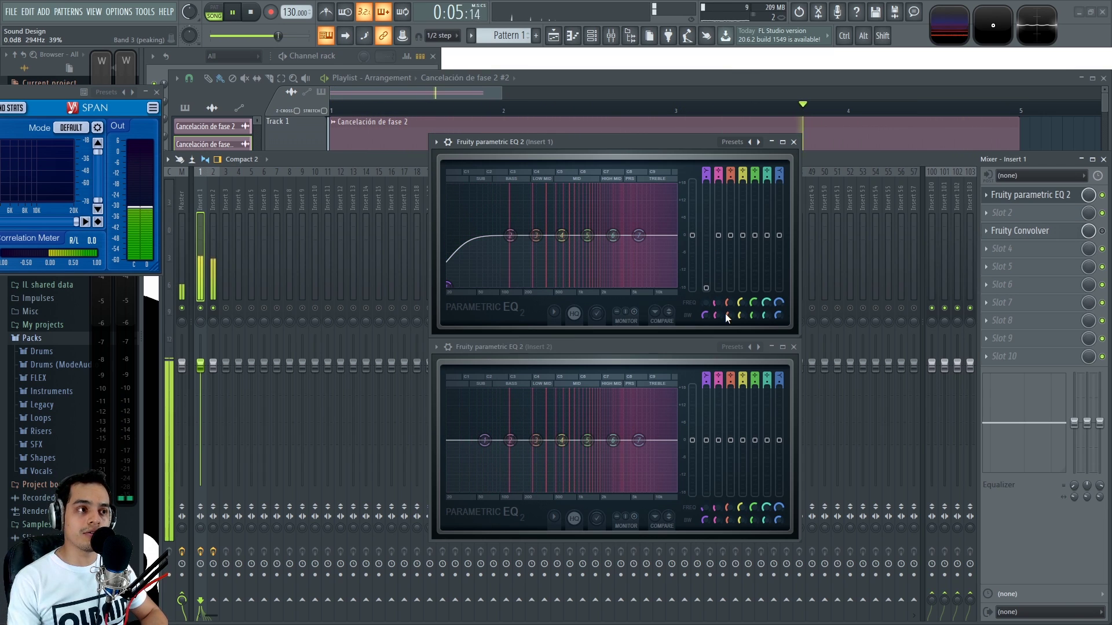
{"action": "left_click_drag", "start_coordinate": [705, 302], "coordinate": [705, 301]}
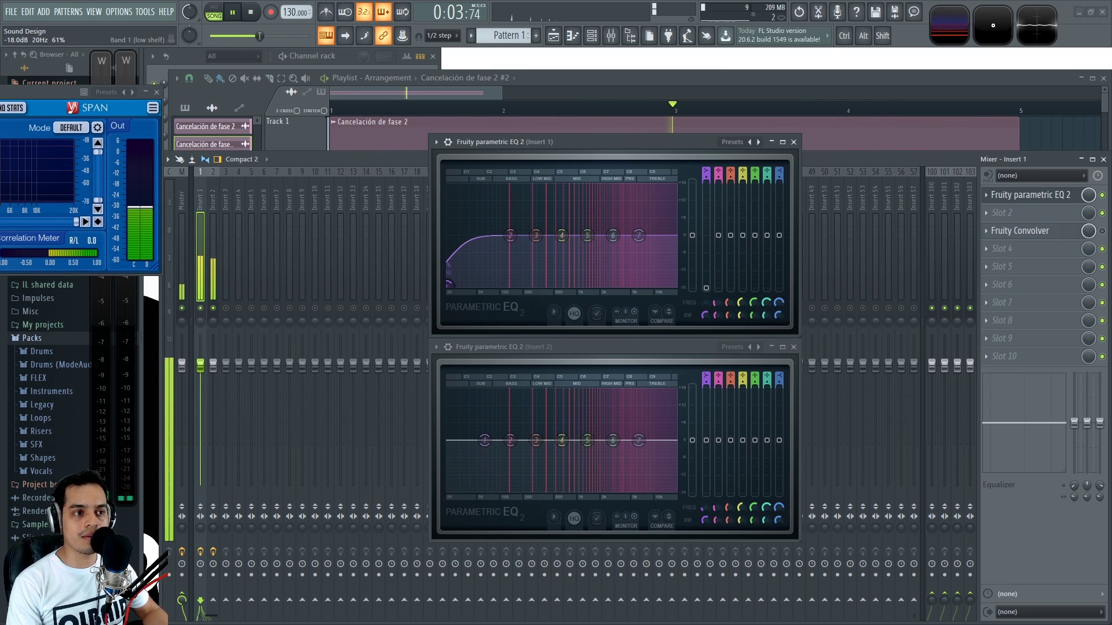
{"action": "left_click_drag", "start_coordinate": [705, 301], "coordinate": [703, 304]}
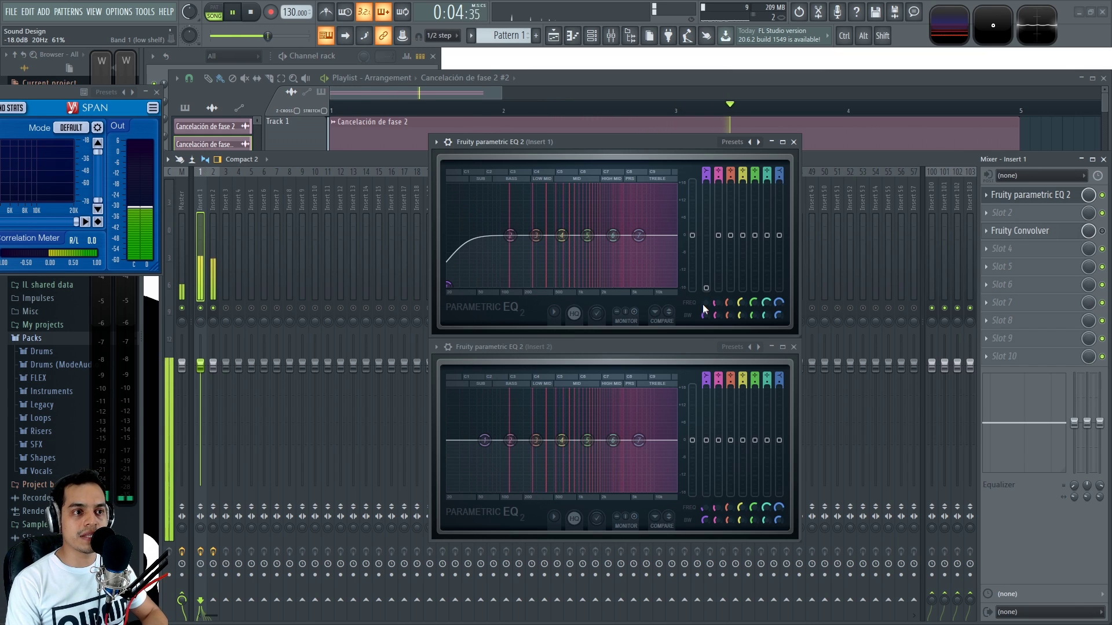
{"action": "left_click_drag", "start_coordinate": [704, 304], "coordinate": [705, 297]}
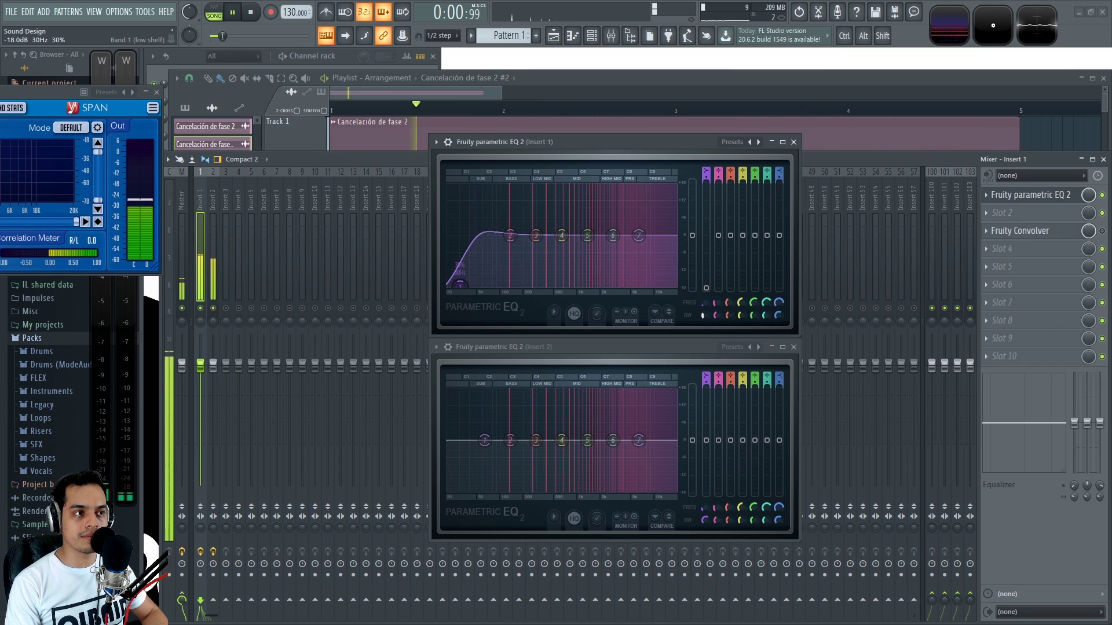
{"action": "left_click_drag", "start_coordinate": [705, 302], "coordinate": [704, 291]}
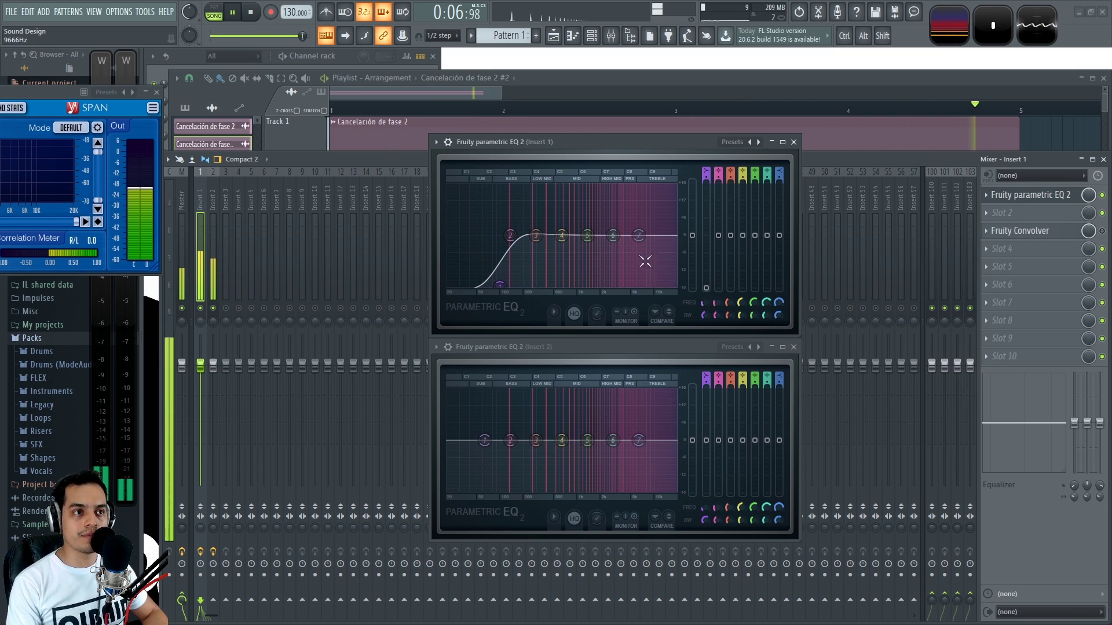
{"action": "key", "text": "space"}
Change band 1 of Insert 1's EQ to a steep high pass filter and set its frequency to 20 Hz.
{"action": "scroll", "coordinate": [710, 289], "scroll_direction": "down", "scroll_amount": 3}
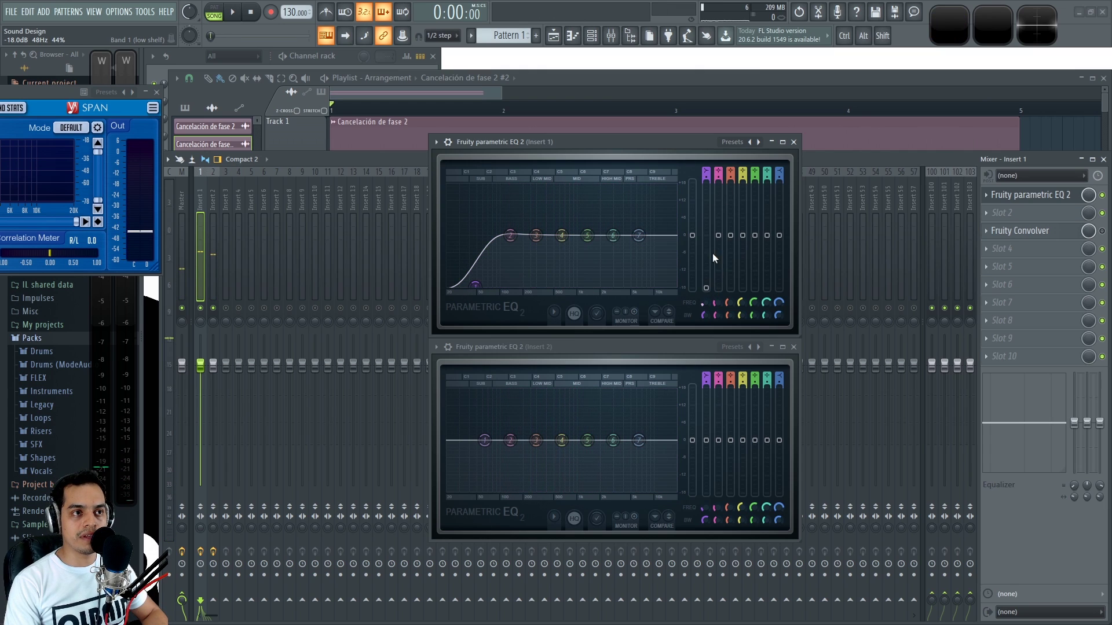
{"action": "scroll", "coordinate": [708, 179], "scroll_direction": "down", "scroll_amount": 1}
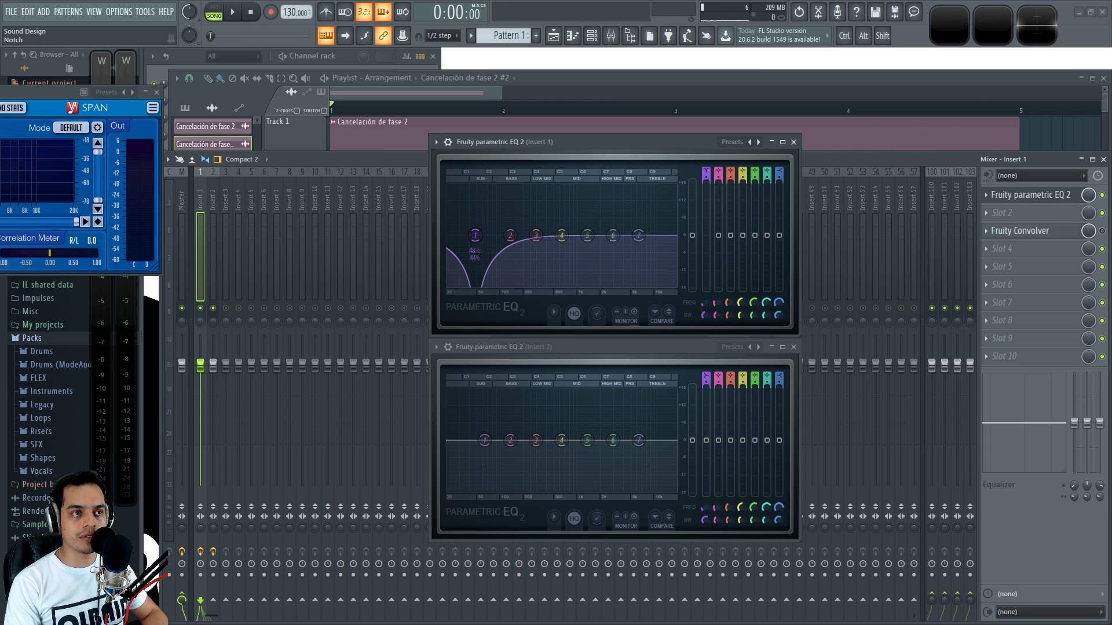
{"action": "scroll", "coordinate": [707, 178], "scroll_direction": "up", "scroll_amount": 4}
{"action": "scroll", "coordinate": [707, 312], "scroll_direction": "up", "scroll_amount": 2}
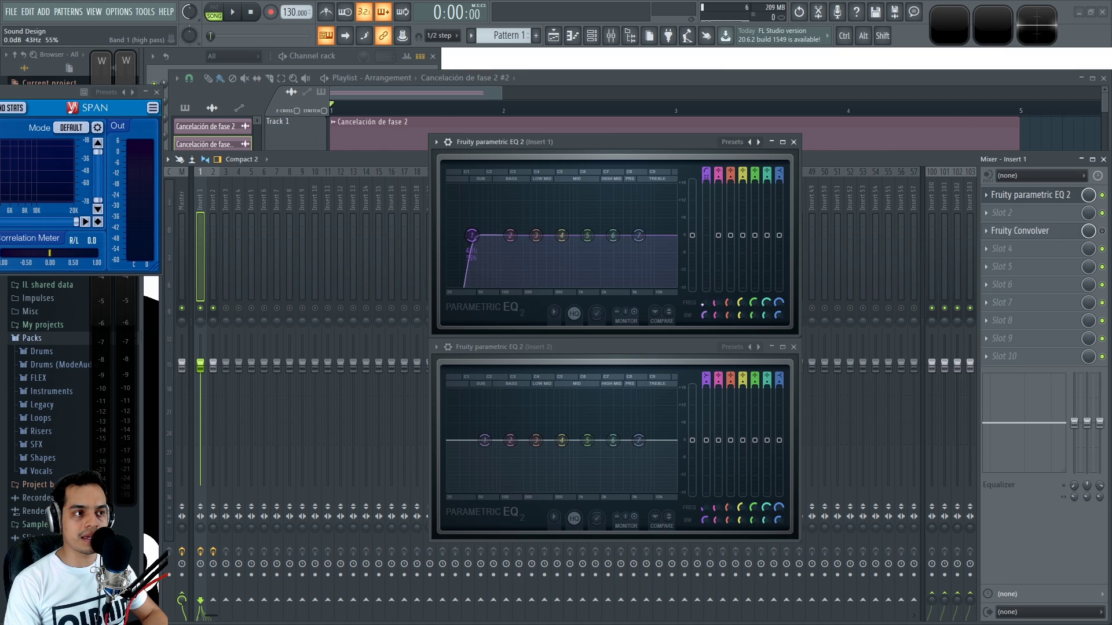
{"action": "scroll", "coordinate": [704, 303], "scroll_direction": "down", "scroll_amount": 5}
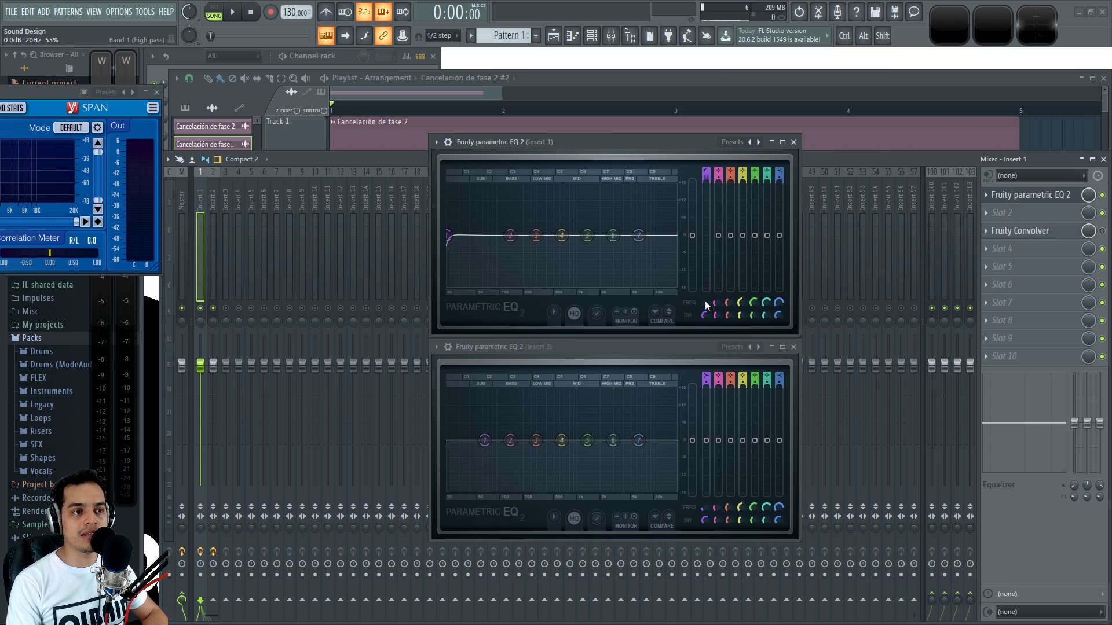
{"action": "scroll", "coordinate": [708, 313], "scroll_direction": "up", "scroll_amount": 1}
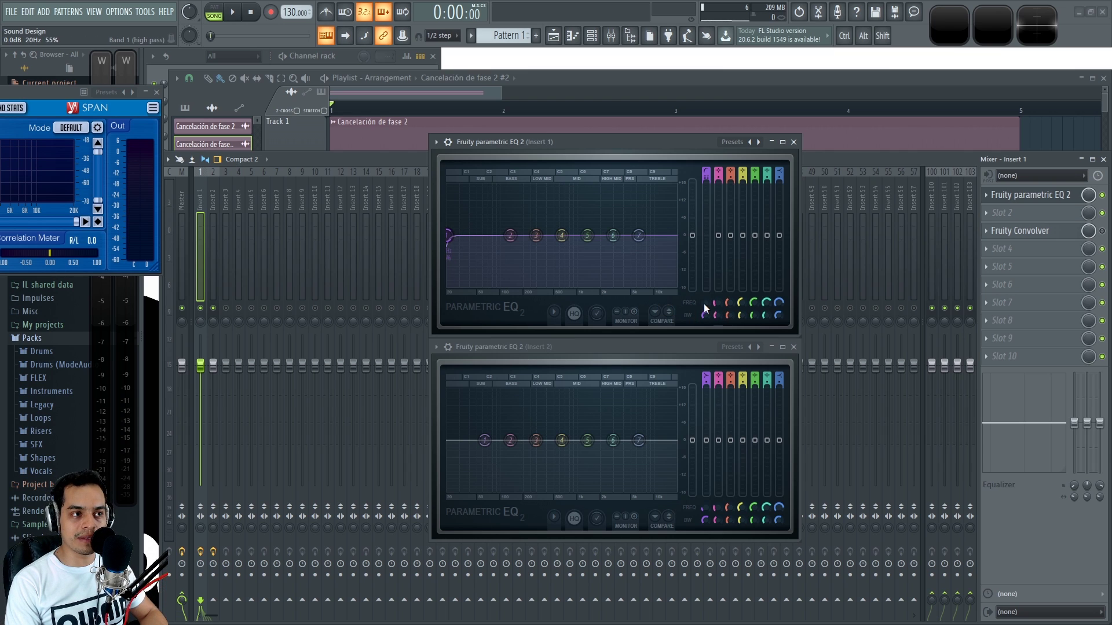
Play the song while sweeping band 1's high pass frequency up to about 38 Hz and back down, and stop playback.
{"action": "key", "text": "space"}
{"action": "scroll", "coordinate": [704, 303], "scroll_direction": "up", "scroll_amount": 6}
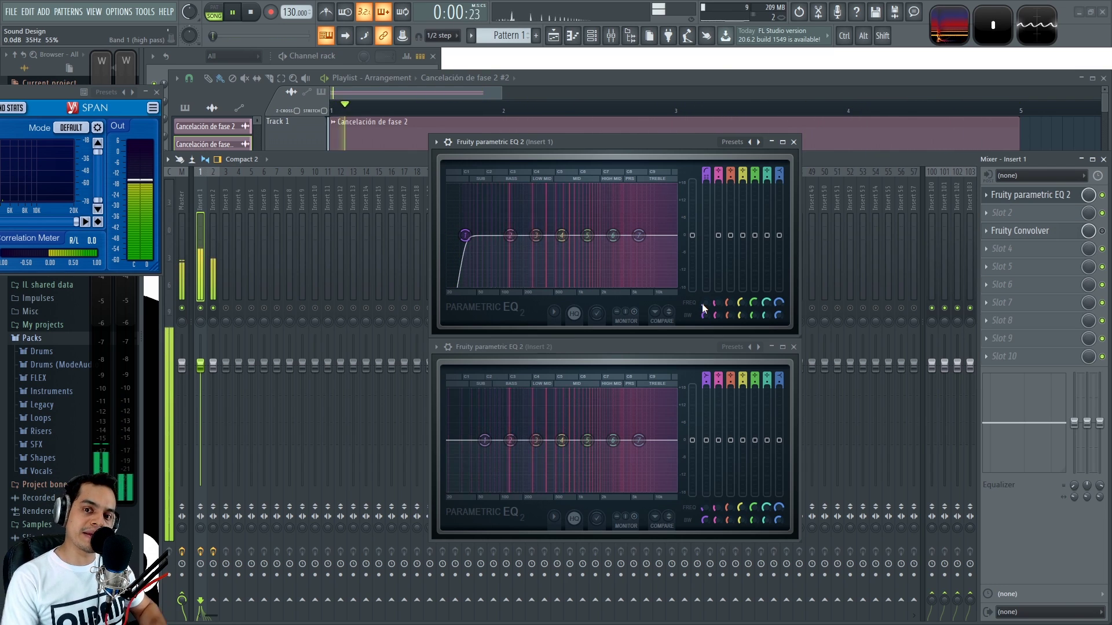
{"action": "mouse_move", "coordinate": [710, 305]}
{"action": "left_mouse_down"}
{"action": "mouse_move", "coordinate": [710, 285]}
{"action": "mouse_move", "coordinate": [709, 302]}
{"action": "left_mouse_up"}
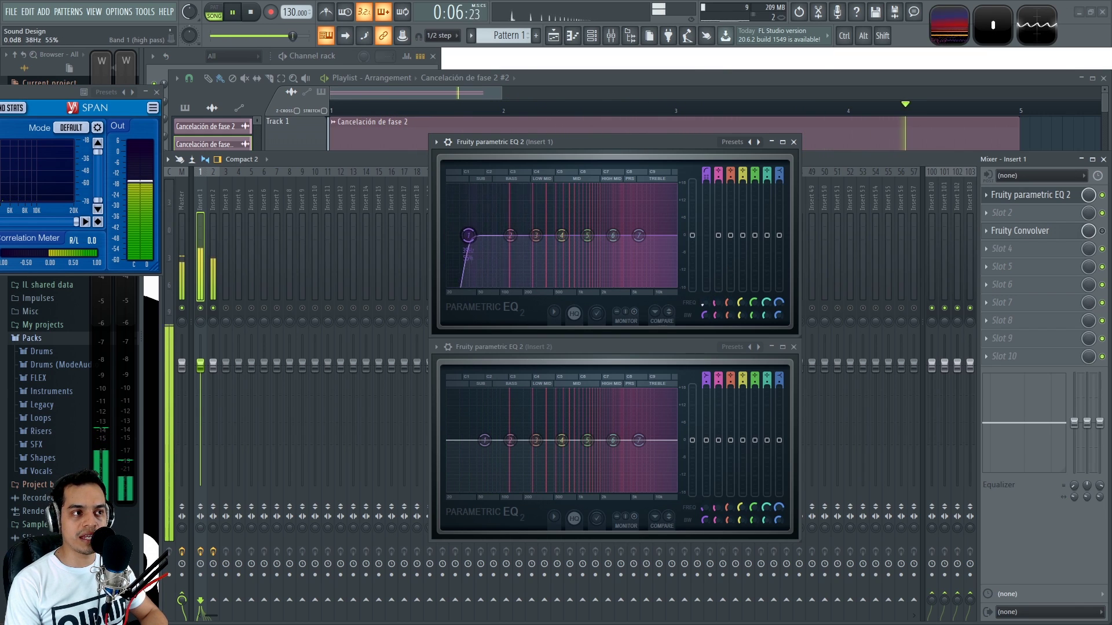
{"action": "left_click_drag", "start_coordinate": [706, 304], "coordinate": [706, 294]}
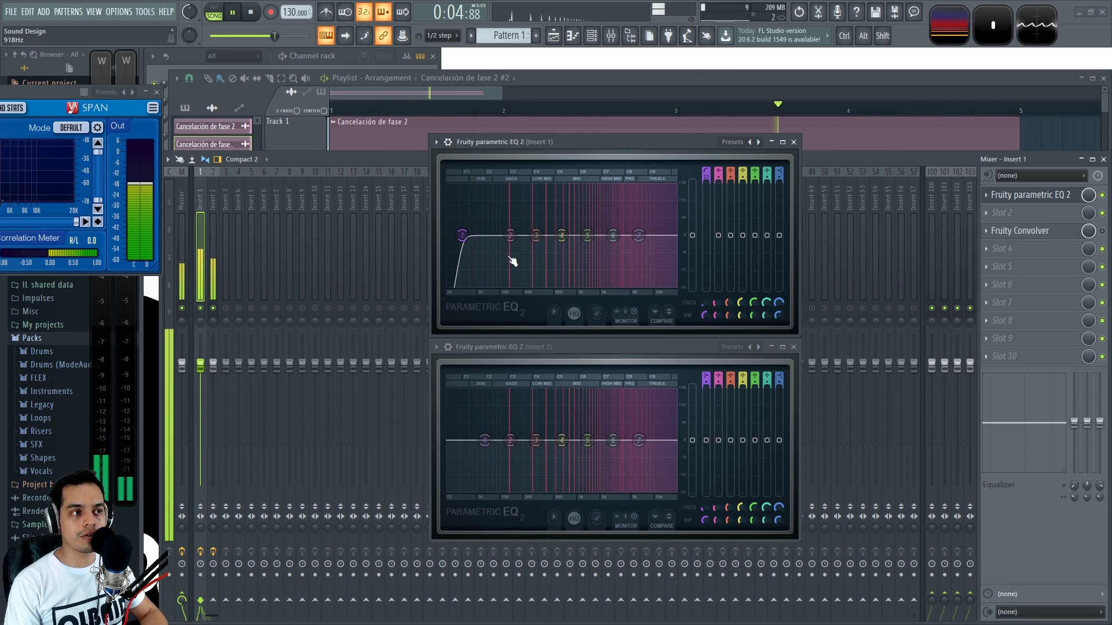
{"action": "left_click_drag", "start_coordinate": [462, 237], "coordinate": [454, 239]}
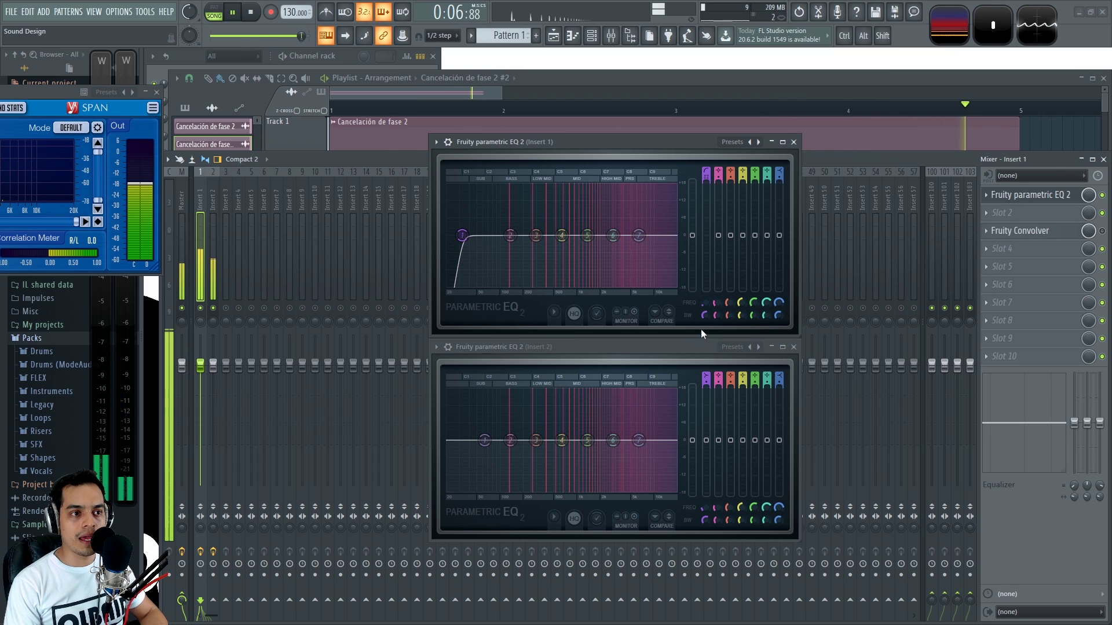
{"action": "mouse_move", "coordinate": [704, 303]}
{"action": "left_mouse_down"}
{"action": "mouse_move", "coordinate": [704, 286]}
{"action": "mouse_move", "coordinate": [711, 305]}
{"action": "left_mouse_up"}
{"action": "key", "text": "space"}
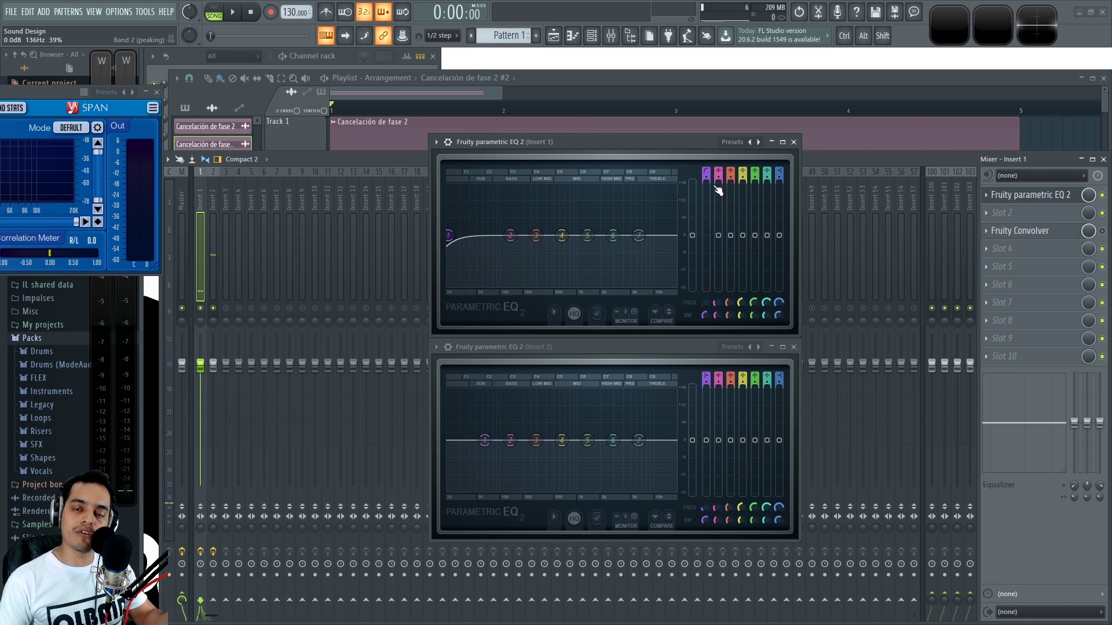
Set band 1's high pass frequency to about 47 Hz and compare gentle and Steep 8 slopes during playback, ending on the steep slope.
{"action": "left_click_drag", "start_coordinate": [701, 308], "coordinate": [700, 300]}
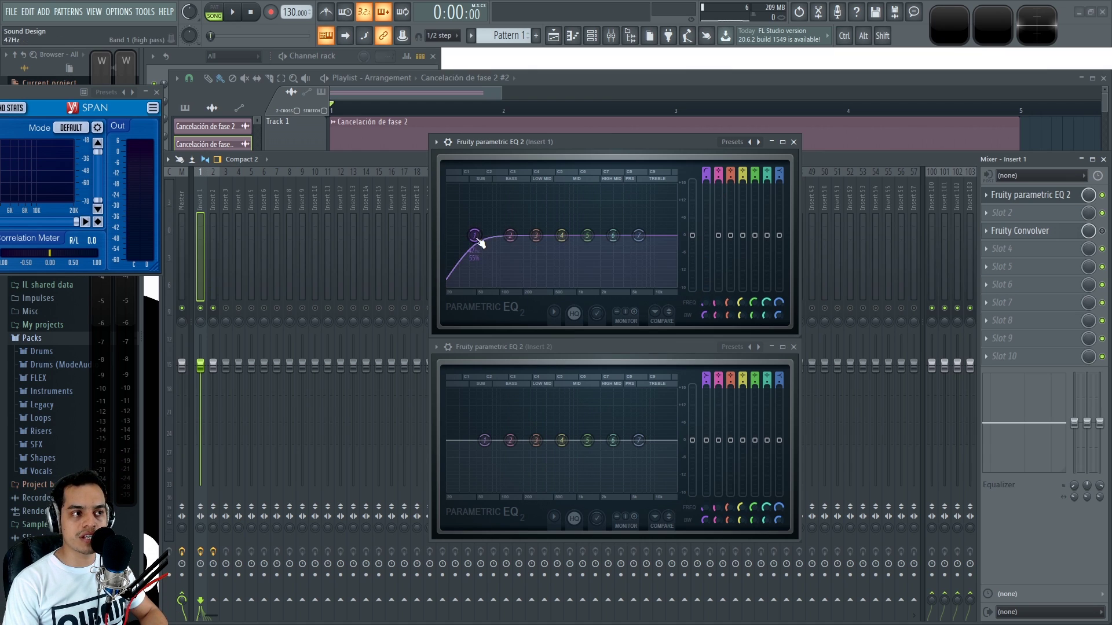
{"action": "key", "text": "space"}
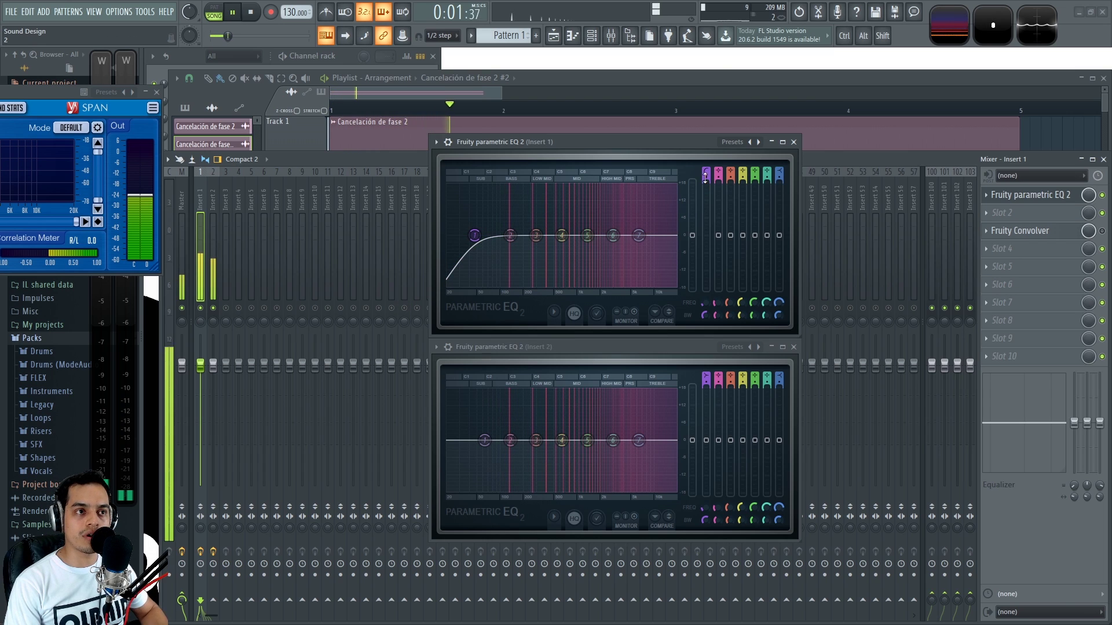
{"action": "left_click_drag", "start_coordinate": [706, 176], "coordinate": [705, 180]}
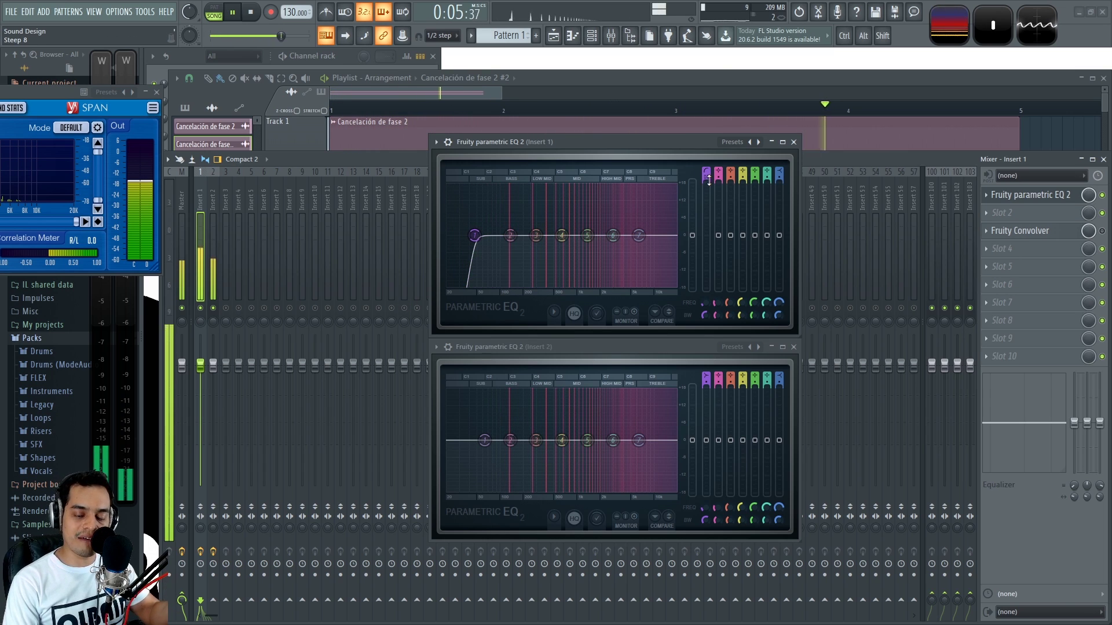
{"action": "left_click_drag", "start_coordinate": [705, 176], "coordinate": [705, 179]}
{"action": "key", "text": "space"}
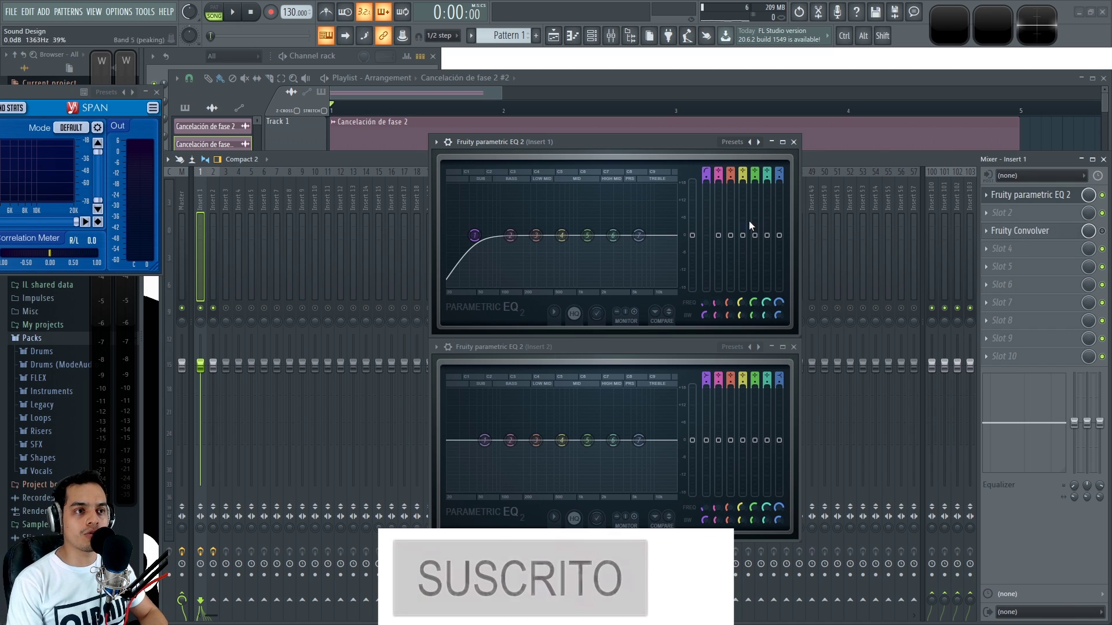
{"action": "scroll", "coordinate": [712, 222], "scroll_direction": "up", "scroll_amount": 3}
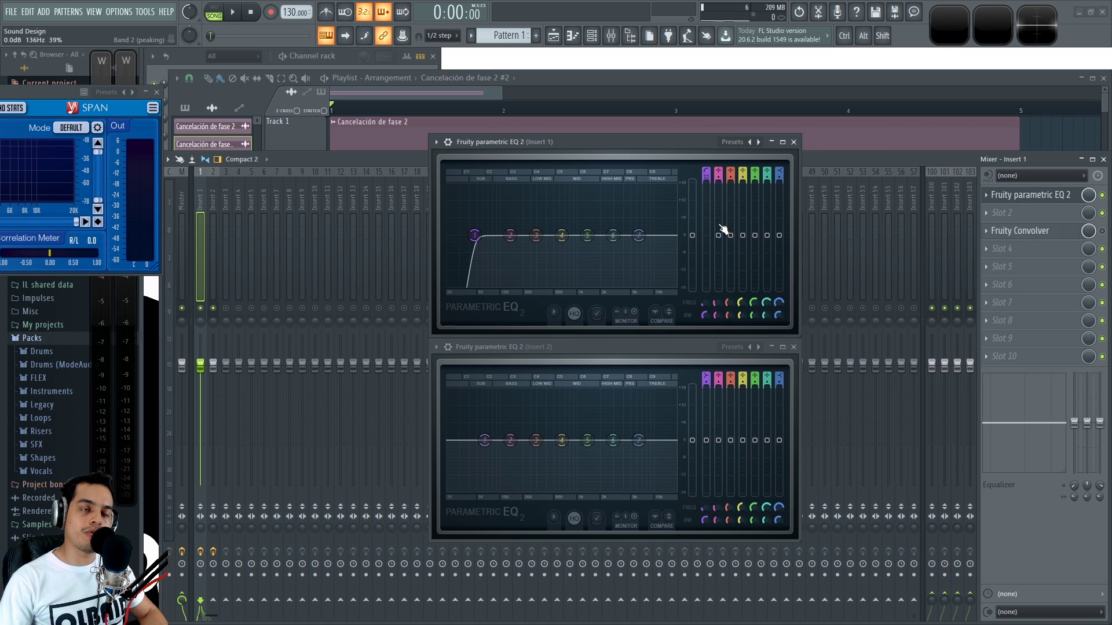
Shift both Fruity parametric EQ 2 windows slightly sideways, keeping them aligned, and hide the mixer to reveal the two playlist clips.
{"action": "left_click_drag", "start_coordinate": [651, 350], "coordinate": [674, 351]}
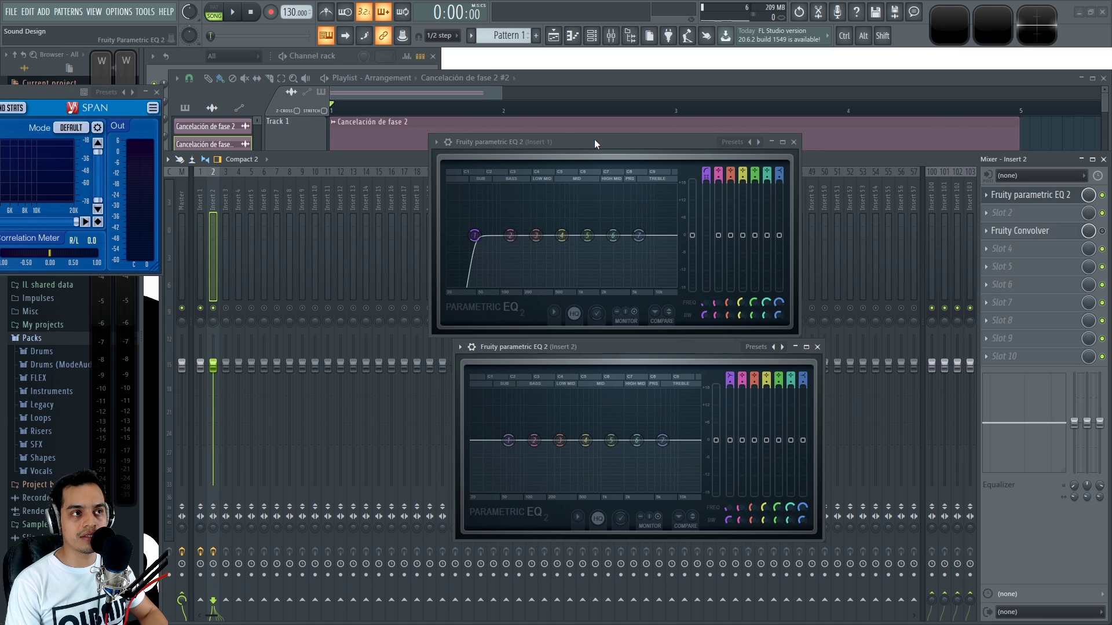
{"action": "left_click_drag", "start_coordinate": [595, 143], "coordinate": [615, 143]}
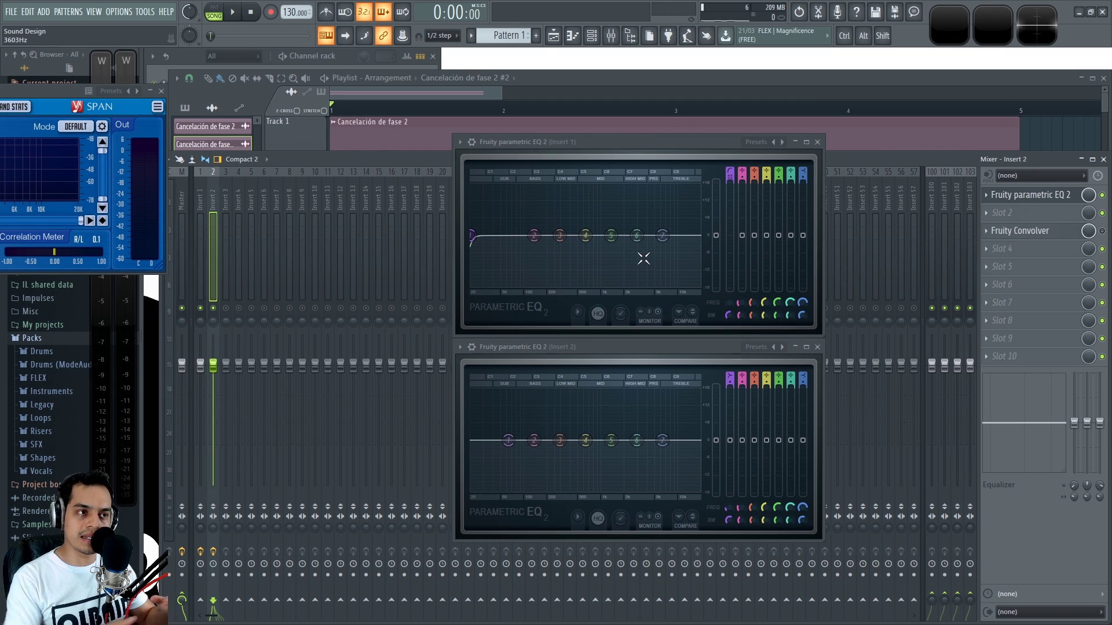
{"action": "left_click", "coordinate": [472, 236]}
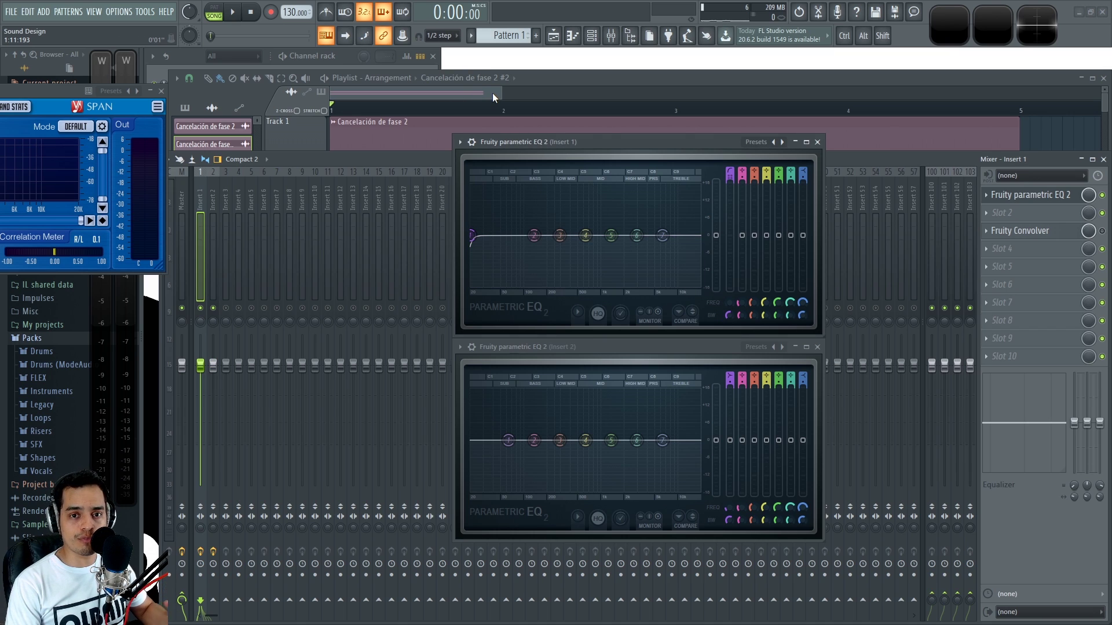
{"action": "key", "text": "F9"}
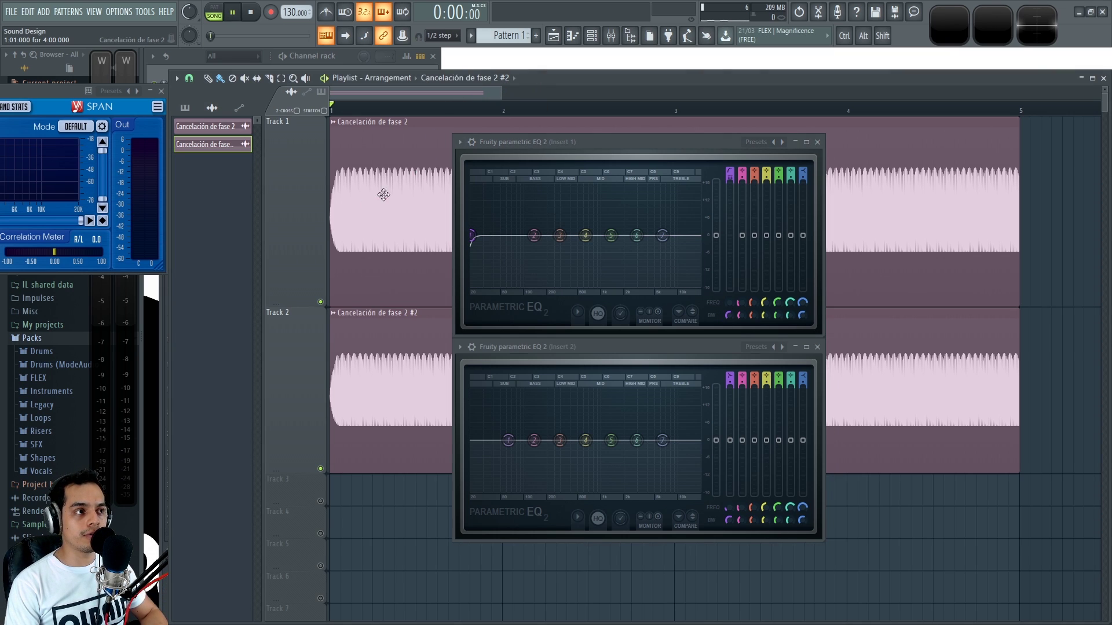
Solo and play each playlist track in turn, and check the channel settings of the Track 2 clip.
{"action": "left_click", "coordinate": [332, 313]}
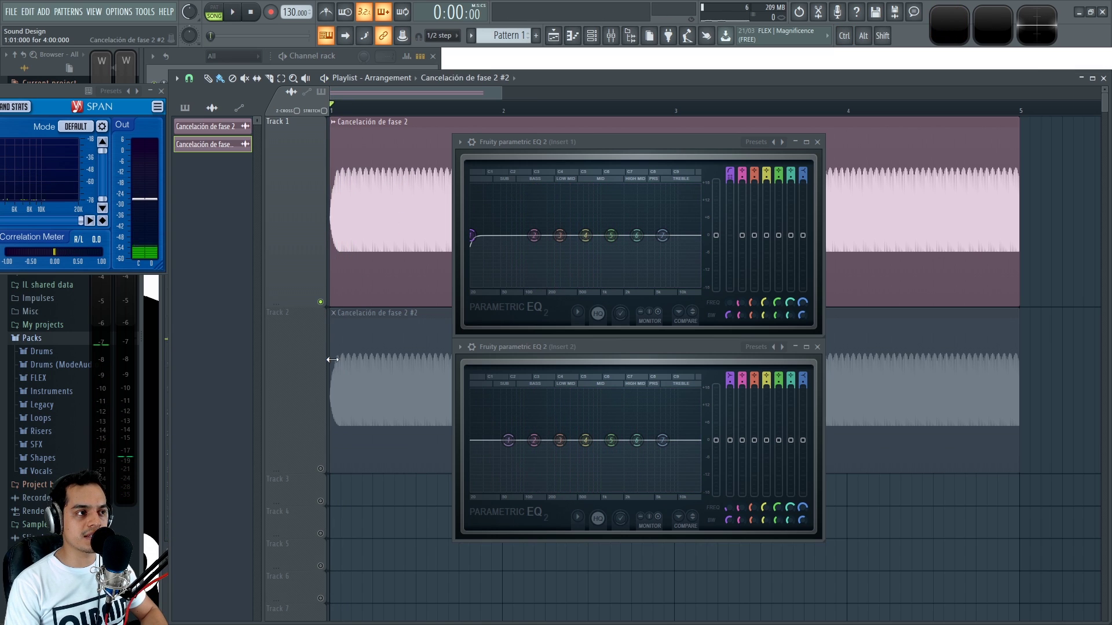
{"action": "key", "text": "space"}
{"action": "right_click", "coordinate": [322, 468]}
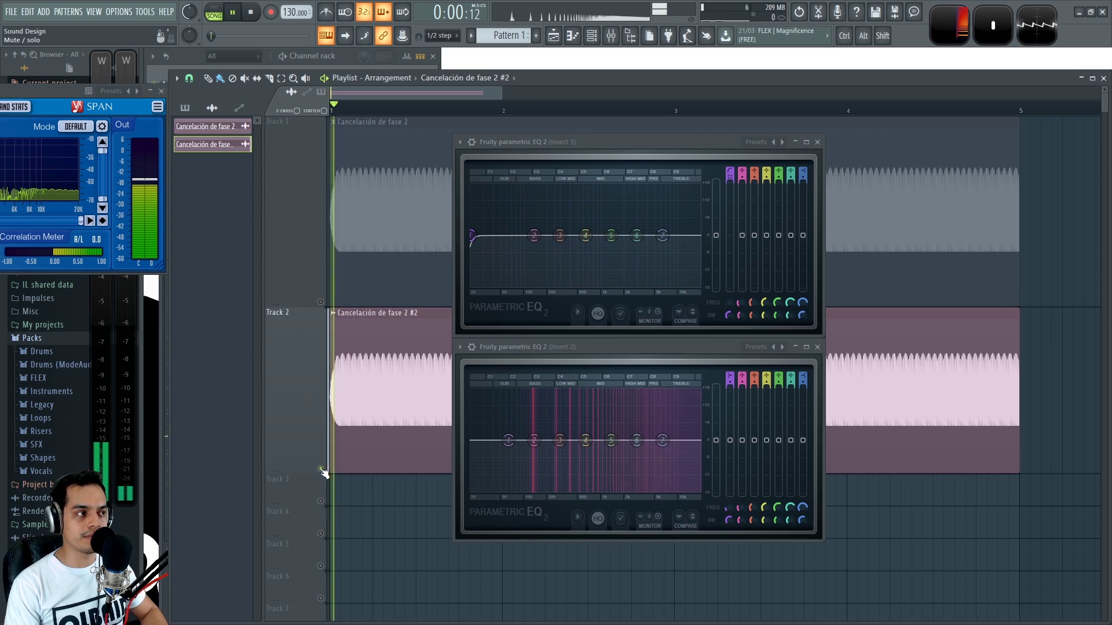
{"action": "double_click", "coordinate": [389, 384]}
{"action": "key", "text": "space"}
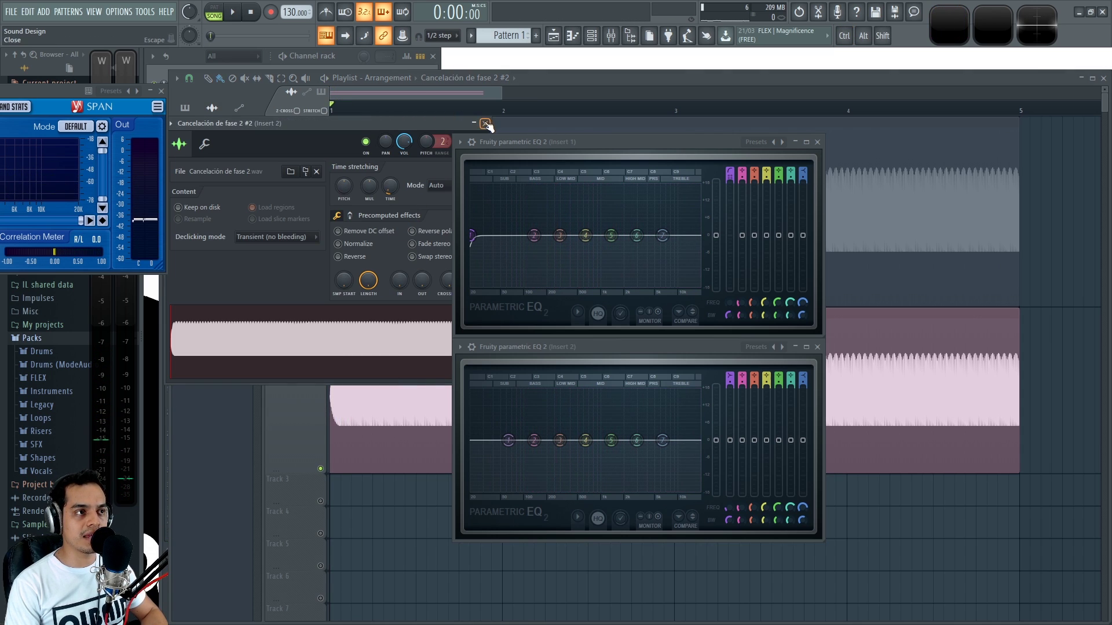
{"action": "left_click", "coordinate": [485, 124]}
Unmute Track 1 and briefly play both playlist clips together.
{"action": "left_click", "coordinate": [320, 301]}
{"action": "key", "text": "space"}
{"action": "key", "text": "space"}
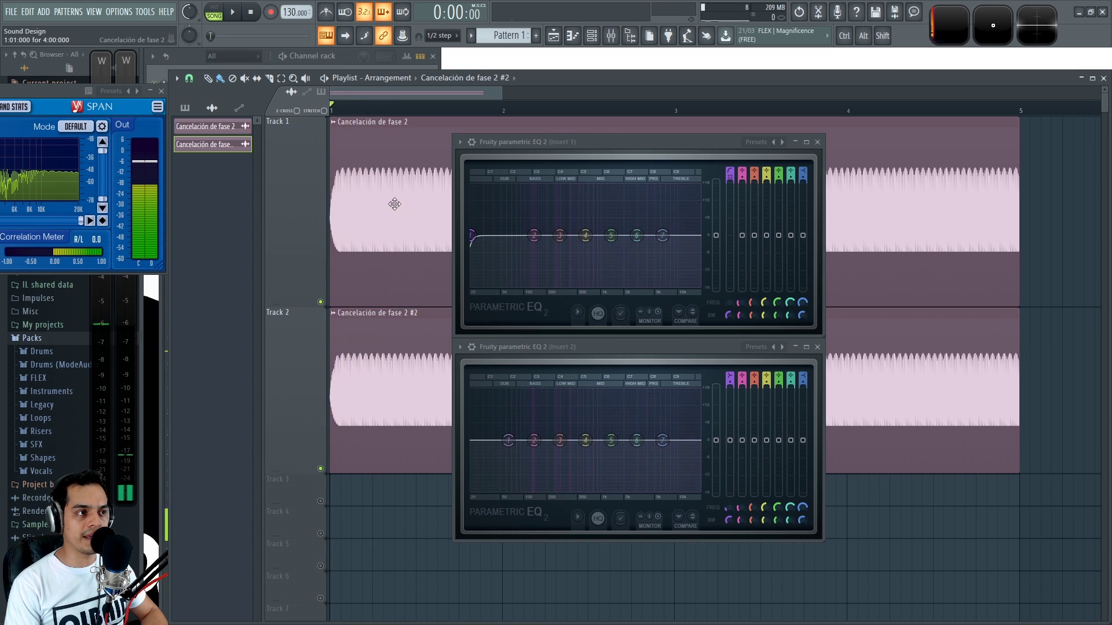
Inspect the channel settings of the Track 1 and Track 2 clips, close them, and play both clips together.
{"action": "double_click", "coordinate": [395, 203]}
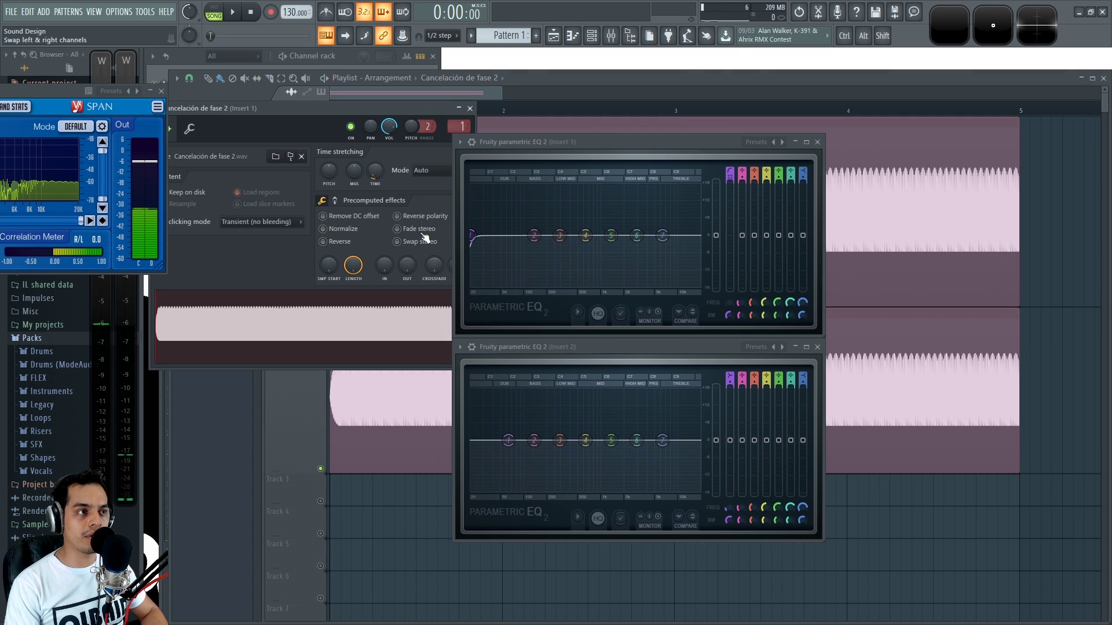
{"action": "left_click", "coordinate": [470, 108]}
{"action": "double_click", "coordinate": [380, 404]}
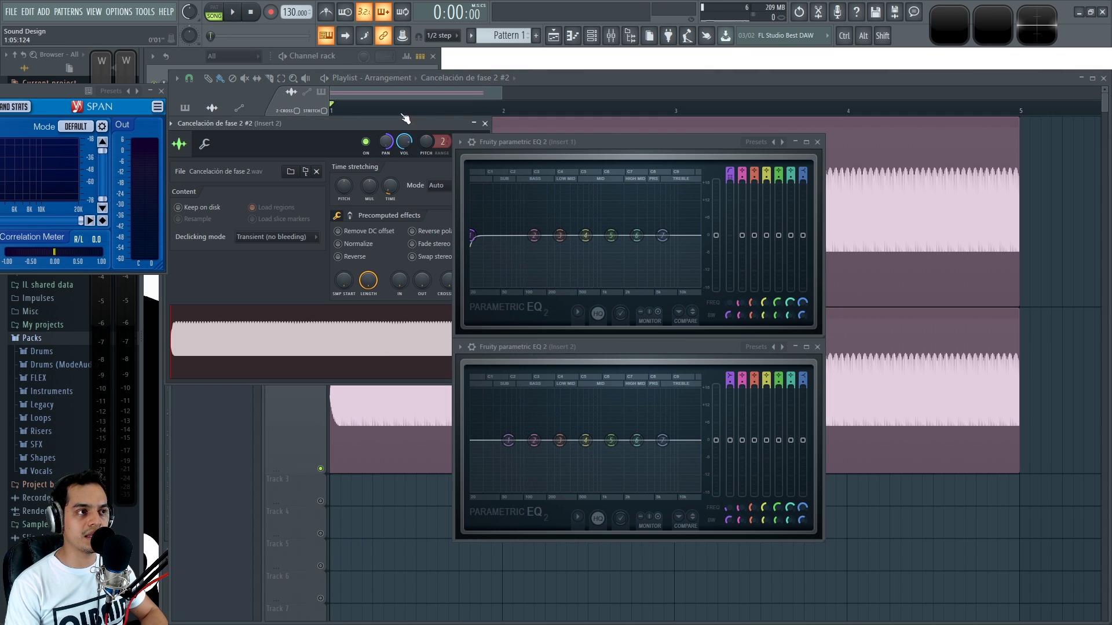
{"action": "left_click", "coordinate": [485, 124]}
{"action": "key", "text": "space"}
{"action": "key", "text": "space"}
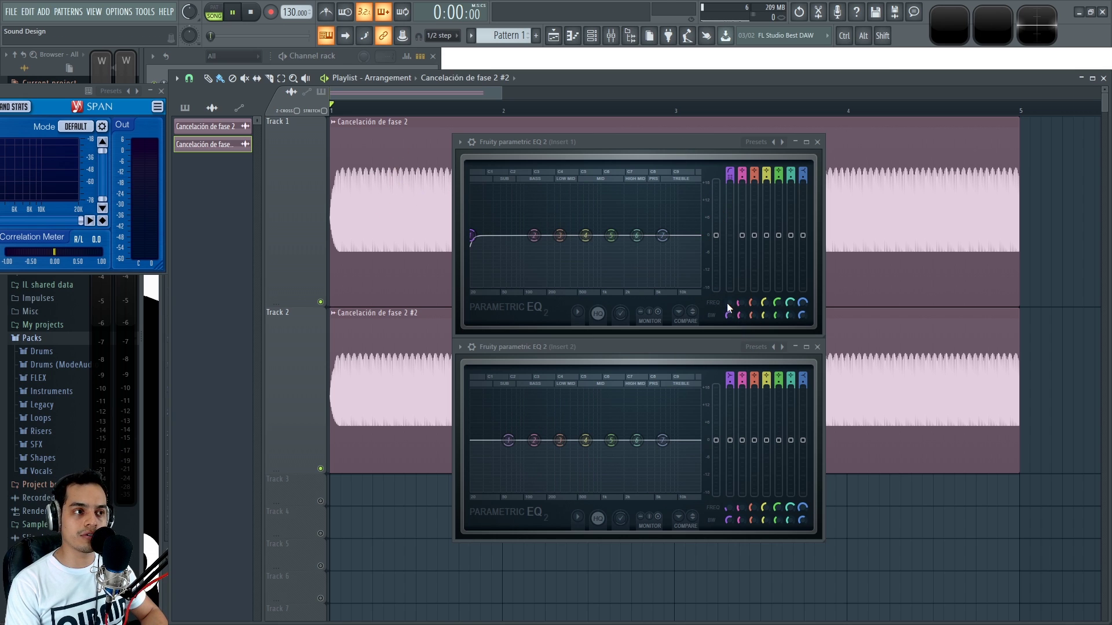
Show the mixer, select Insert 1, and play the song to compare the insert and master levels, stopping playback at the end.
{"action": "key", "text": "space"}
{"action": "key", "text": "space"}
{"action": "key", "text": "F9"}
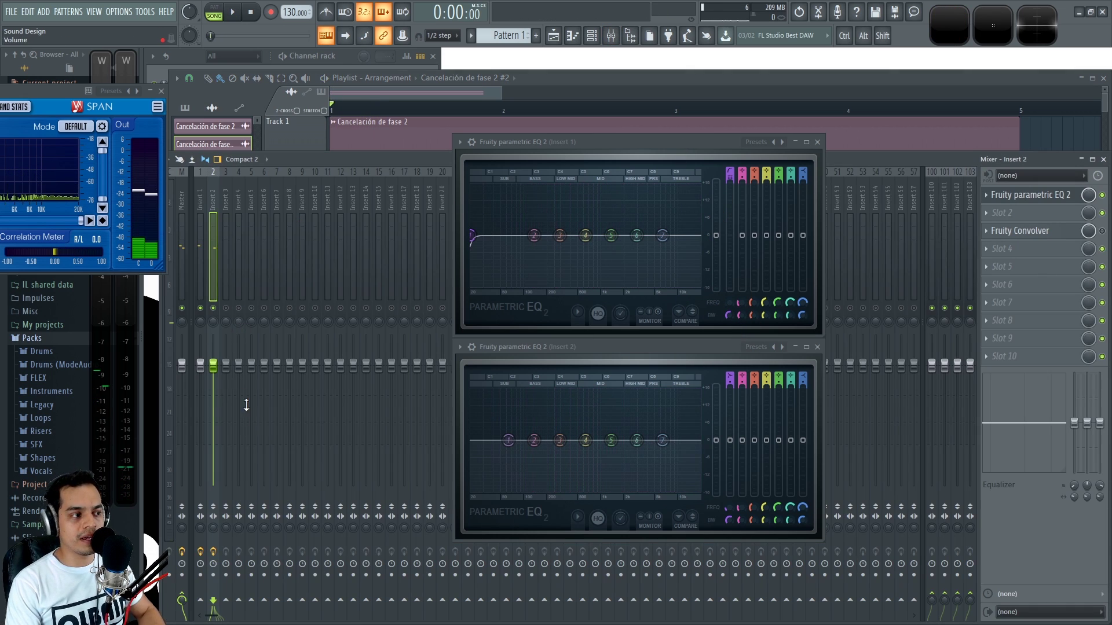
{"action": "key", "text": "space"}
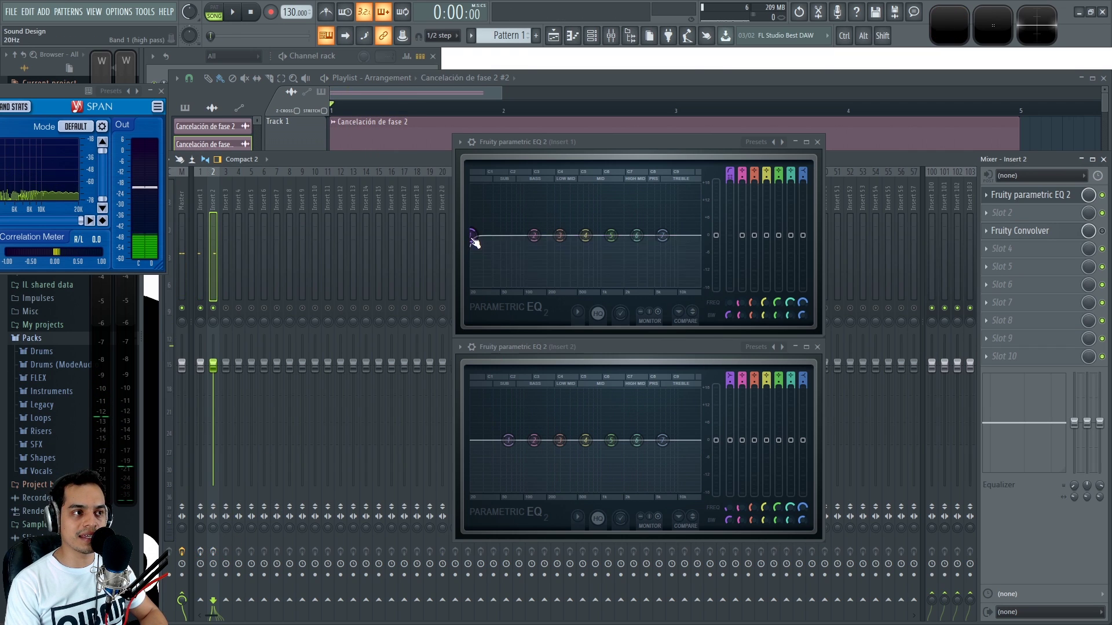
{"action": "left_click", "coordinate": [201, 255]}
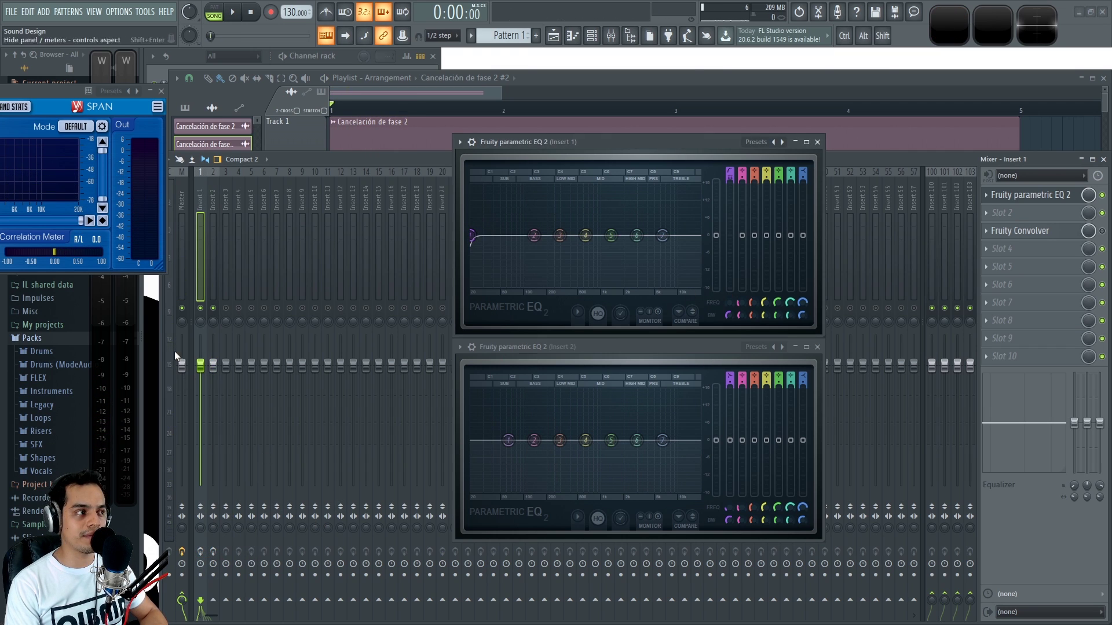
{"action": "key", "text": "space"}
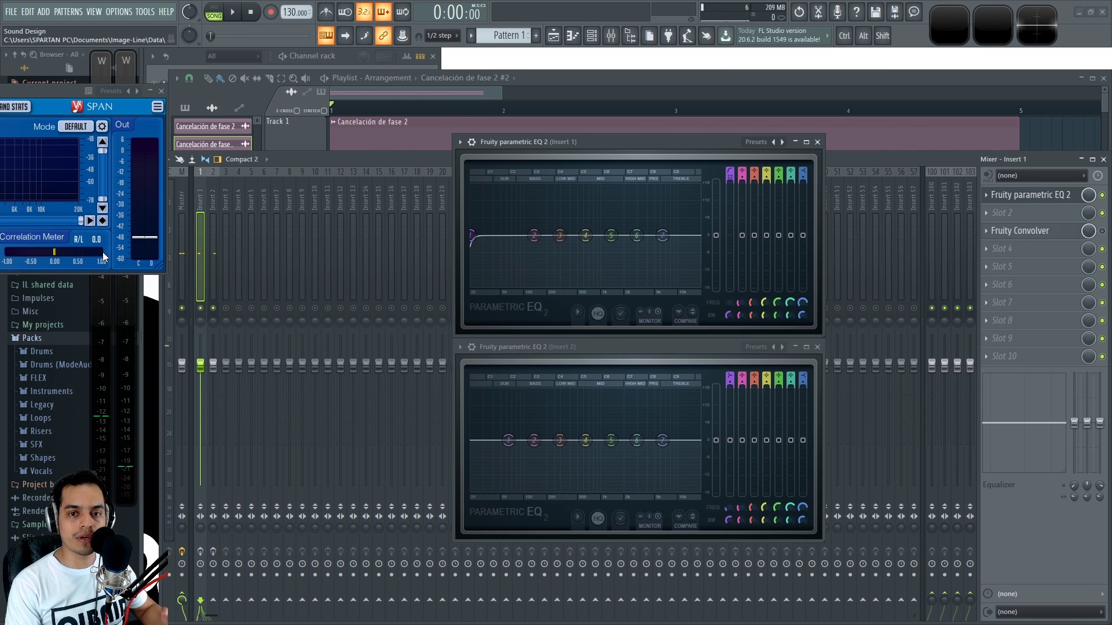
{"action": "key", "text": "space"}
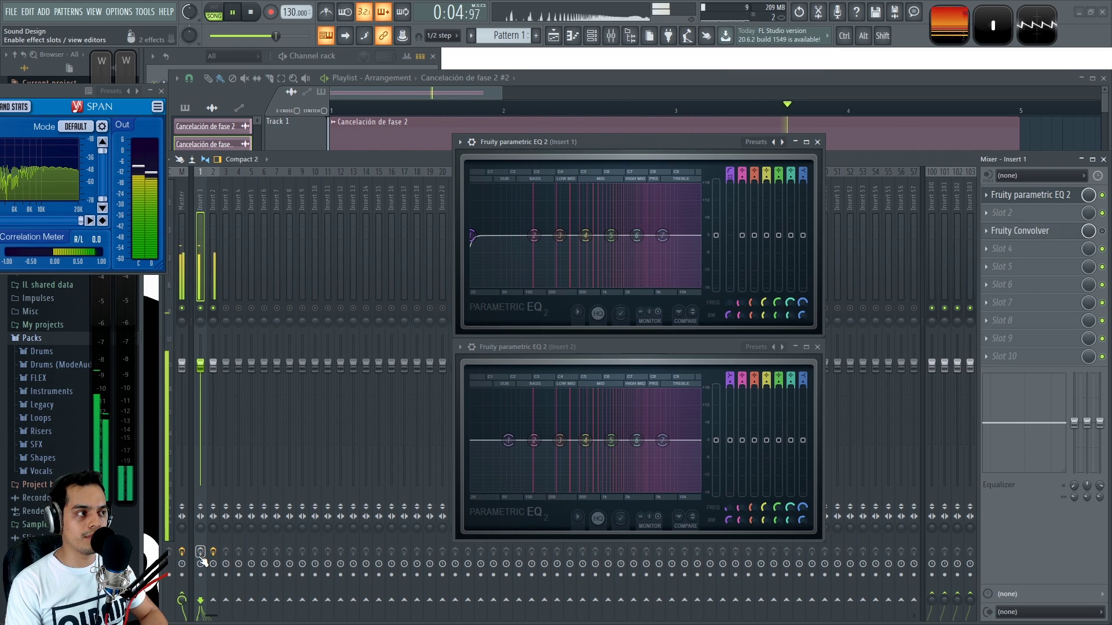
{"action": "key", "text": "space"}
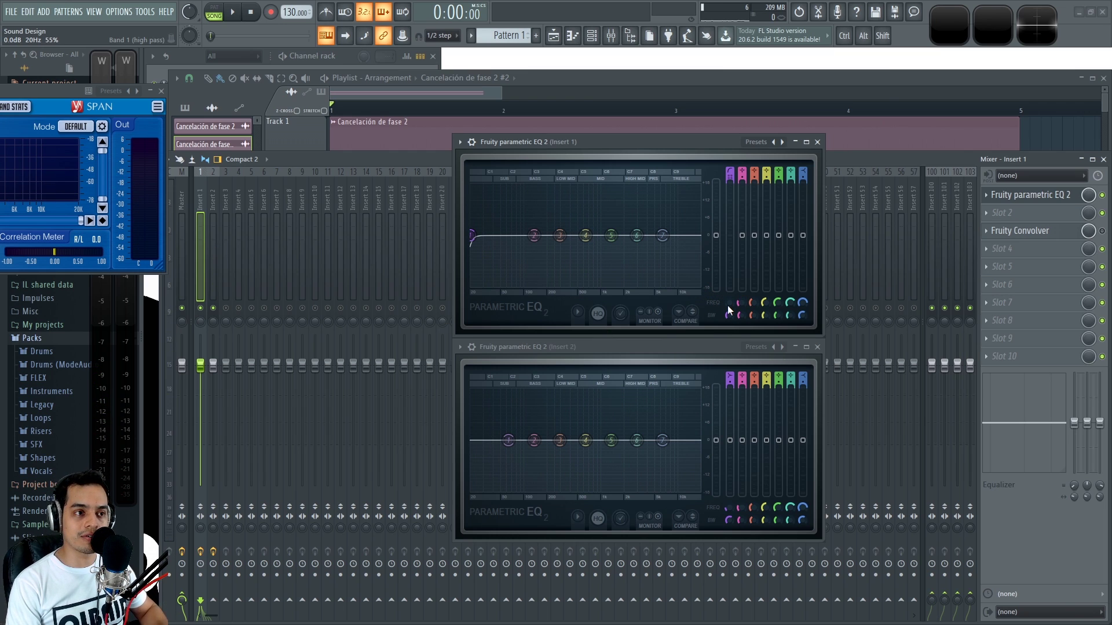
Play the song while sweeping band 1's high pass frequency on Insert 1 up to about 85 Hz and back to 20 Hz.
{"action": "key", "text": "space"}
{"action": "left_click_drag", "start_coordinate": [728, 304], "coordinate": [727, 290]}
{"action": "key", "text": "space"}
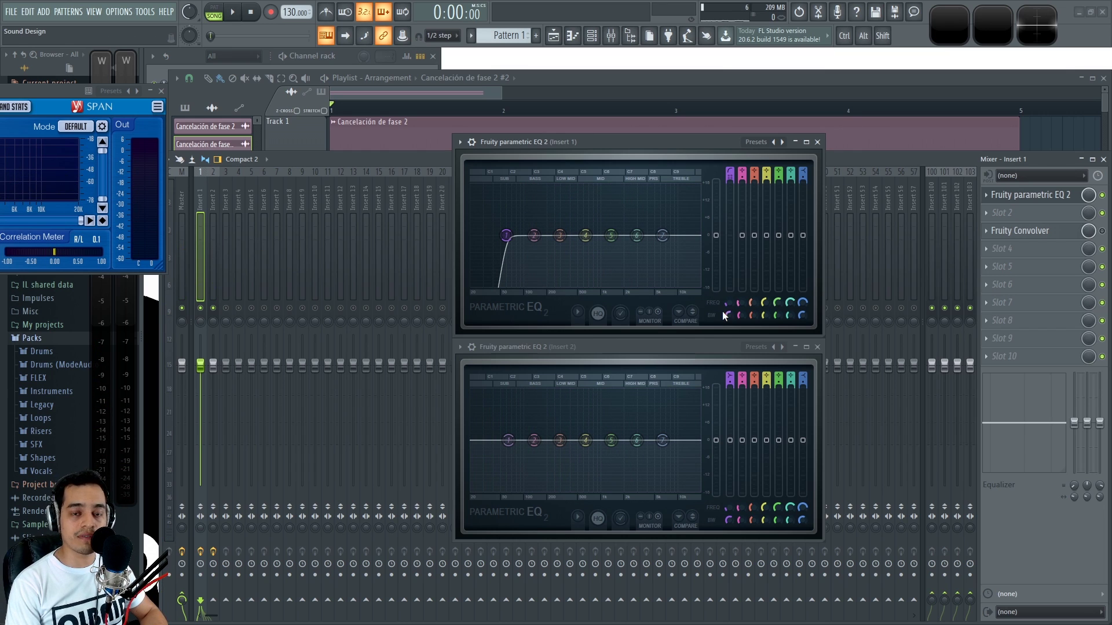
{"action": "key", "text": "space"}
{"action": "left_click_drag", "start_coordinate": [727, 304], "coordinate": [728, 291]}
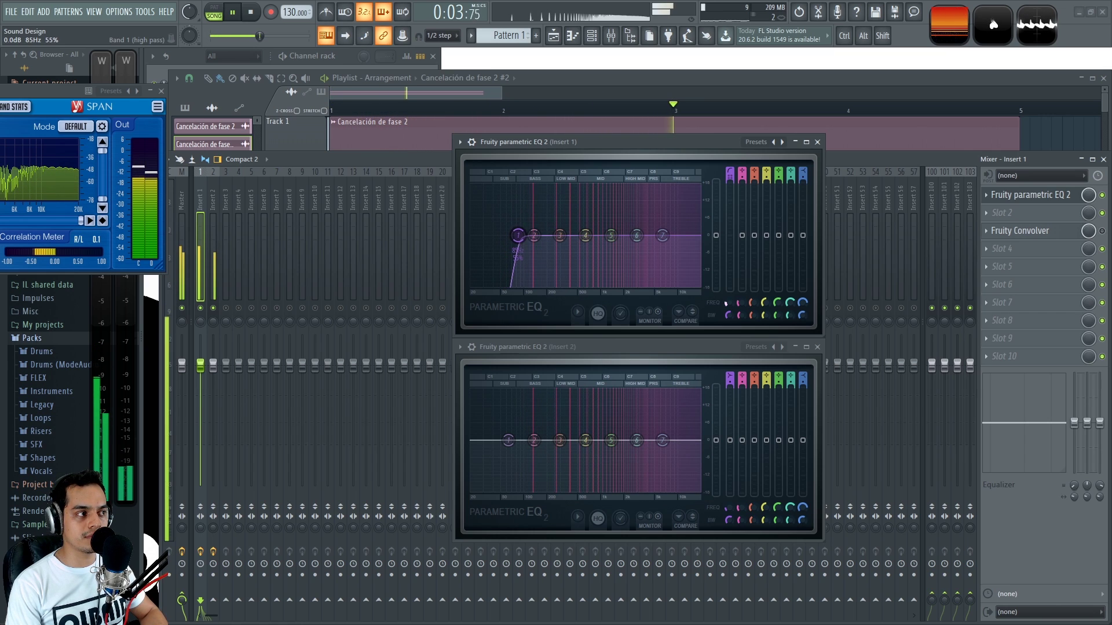
{"action": "mouse_move", "coordinate": [728, 290]}
{"action": "left_mouse_down"}
{"action": "mouse_move", "coordinate": [728, 246]}
{"action": "mouse_move", "coordinate": [727, 307]}
{"action": "left_mouse_up"}
{"action": "key", "text": "space"}
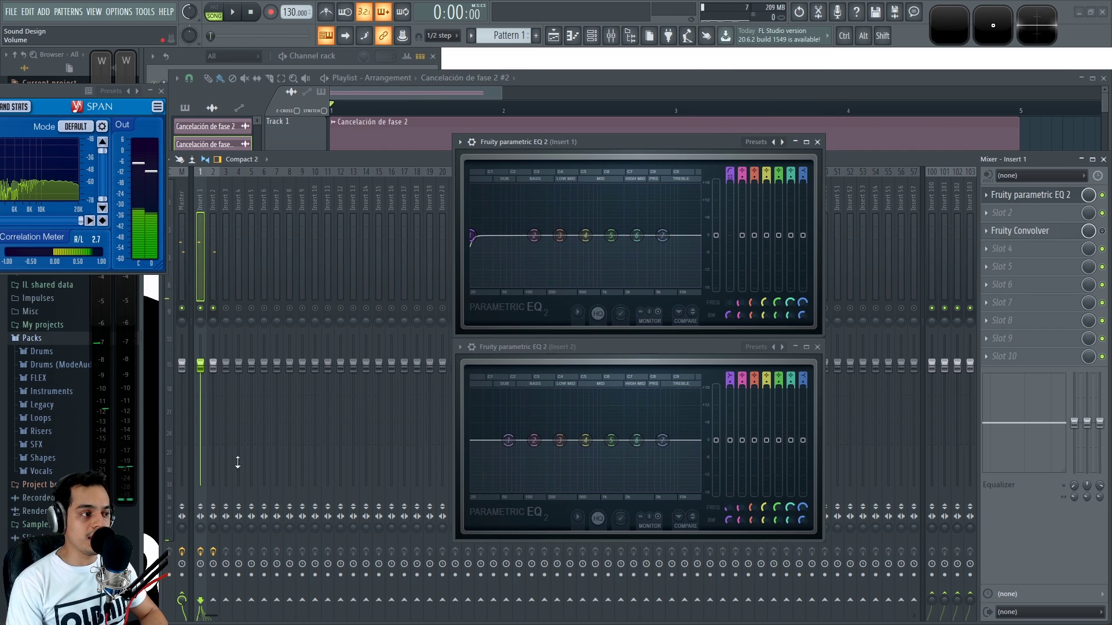
Set the Master's stereo separation to 100% merged and raise Insert 1's band 1 high pass frequency during playback.
{"action": "left_click_drag", "start_coordinate": [182, 528], "coordinate": [182, 556]}
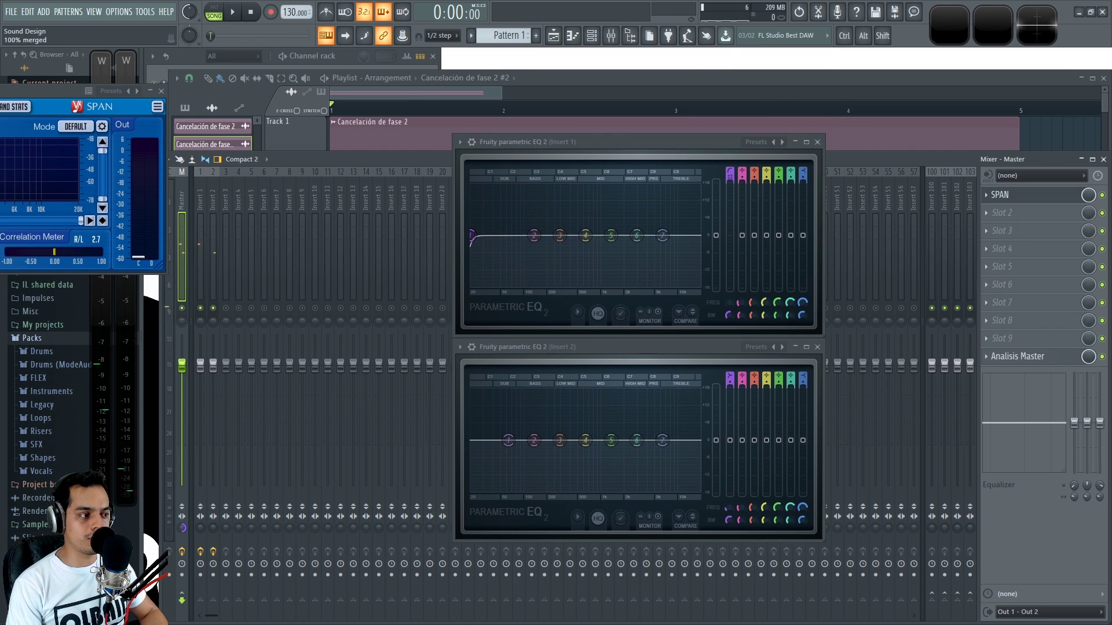
{"action": "key", "text": "space"}
{"action": "left_click_drag", "start_coordinate": [729, 299], "coordinate": [730, 266]}
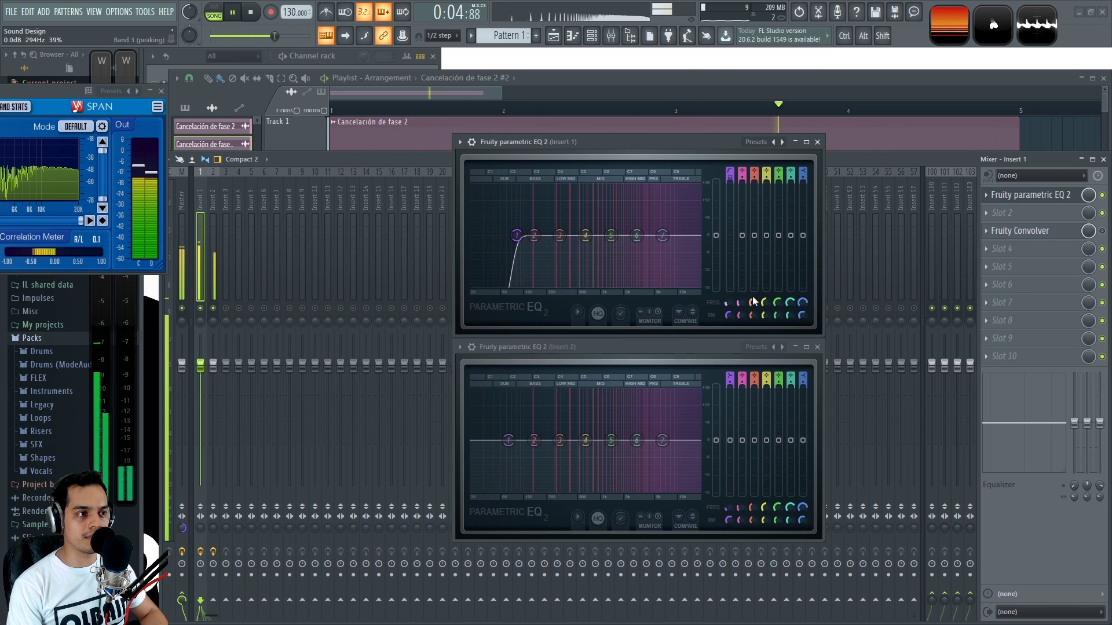
{"action": "key", "text": "space"}
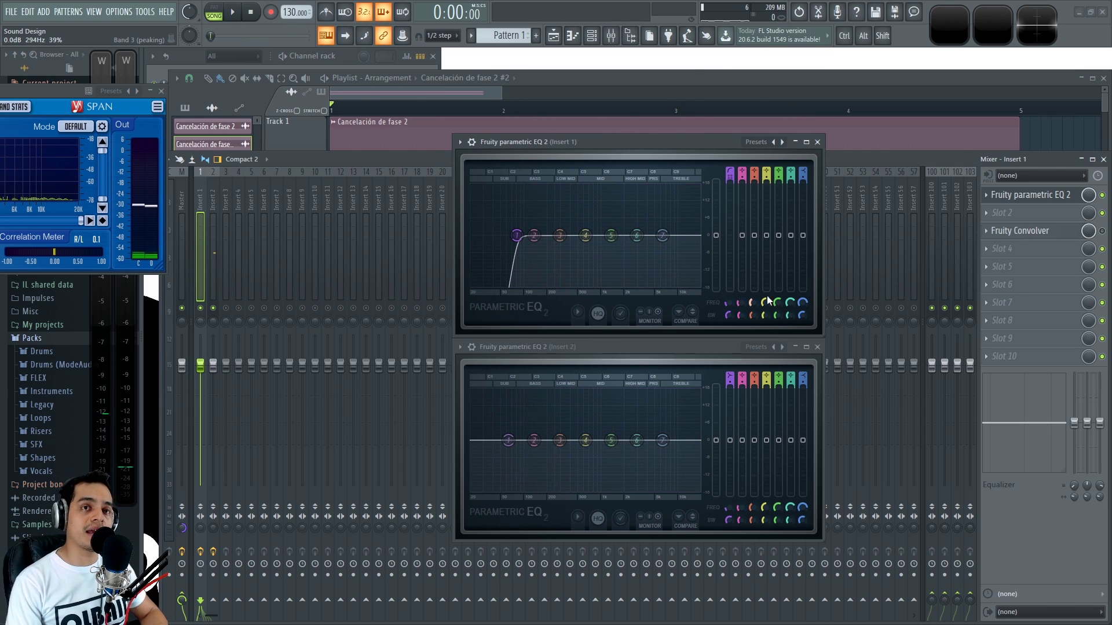
Enlarge the Wave Candy spectrum and play the song while setting band 1's high pass frequency to about 59 Hz.
{"action": "left_click", "coordinate": [949, 29]}
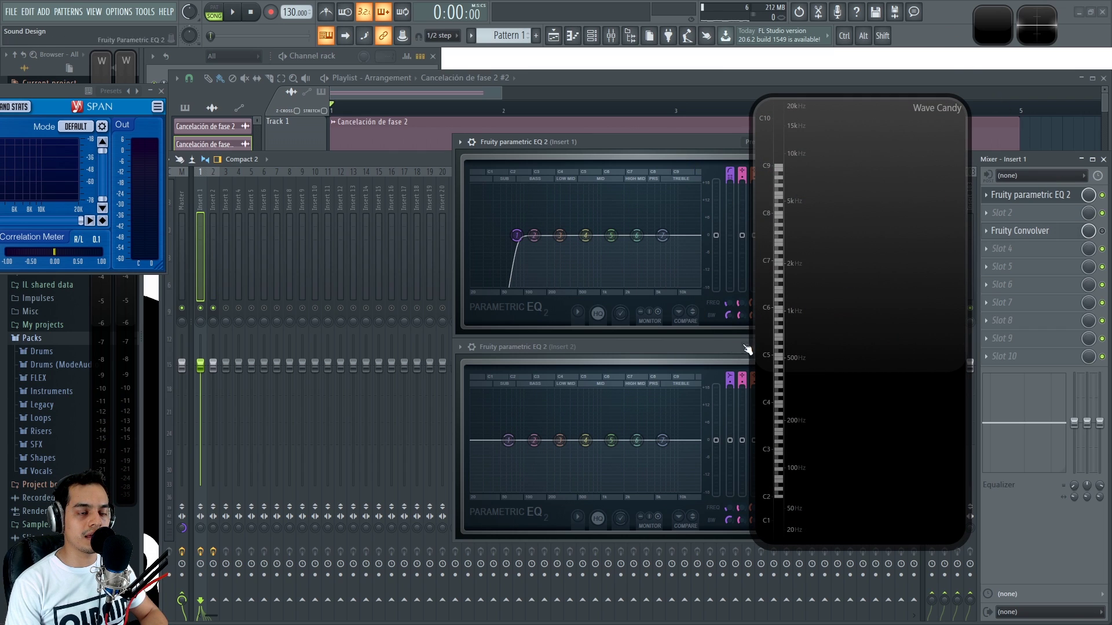
{"action": "mouse_move", "coordinate": [726, 303]}
{"action": "left_mouse_down"}
{"action": "mouse_move", "coordinate": [727, 317]}
{"action": "mouse_move", "coordinate": [726, 298]}
{"action": "left_mouse_up"}
{"action": "key", "text": "space"}
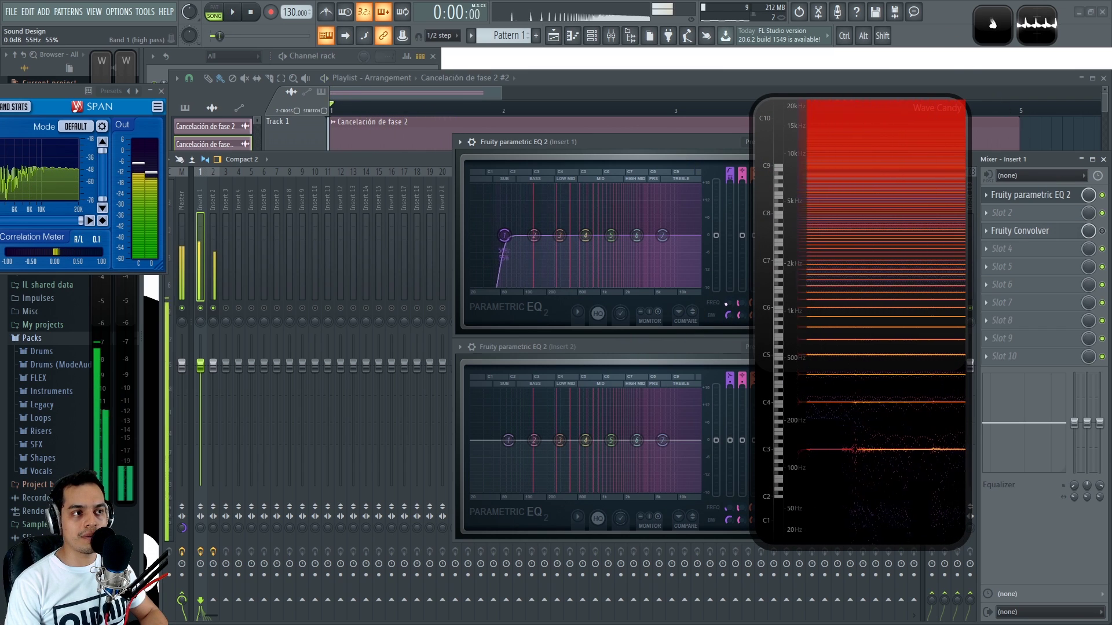
{"action": "key", "text": "space"}
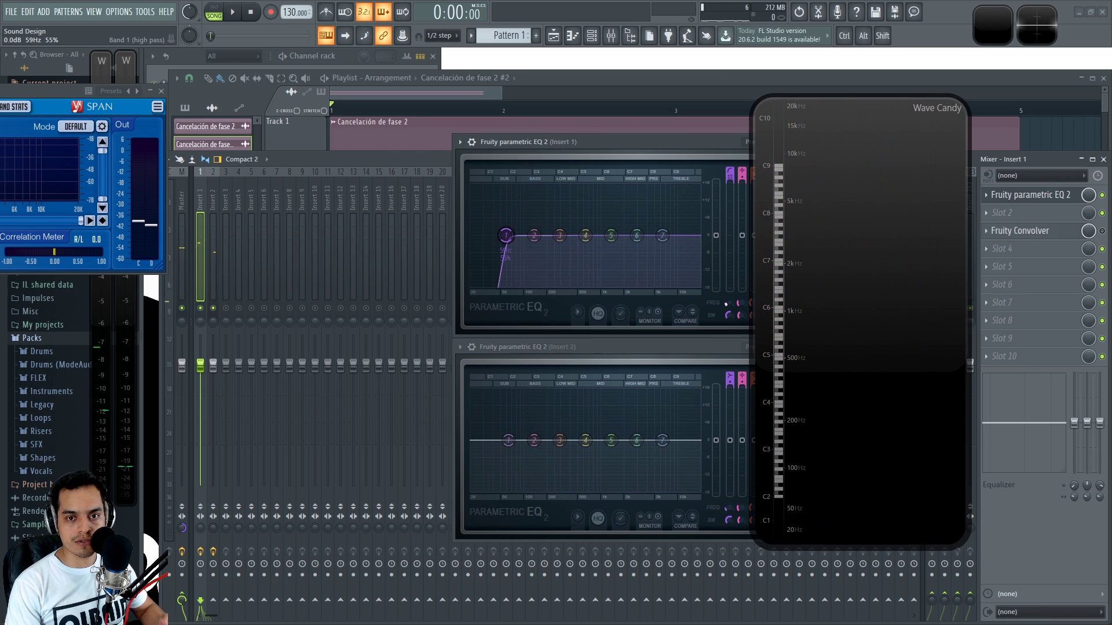
Raise band 1's high pass frequency to about 87 Hz during playback, sweep it again on a second playback, and stop.
{"action": "key", "text": "space"}
{"action": "left_click_drag", "start_coordinate": [726, 304], "coordinate": [726, 297]}
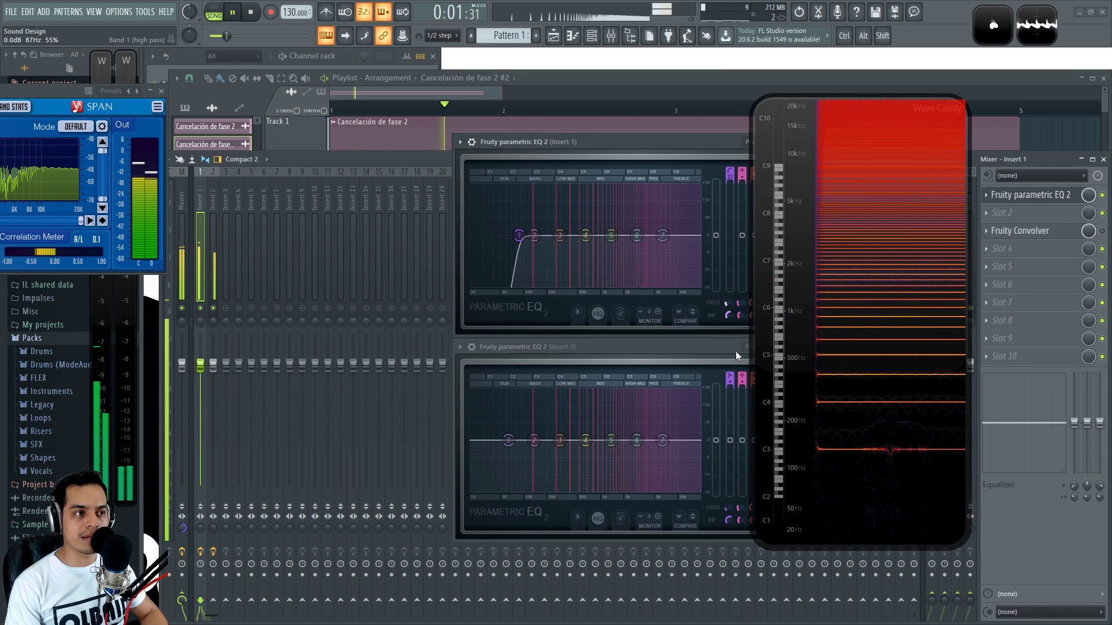
{"action": "key", "text": "space"}
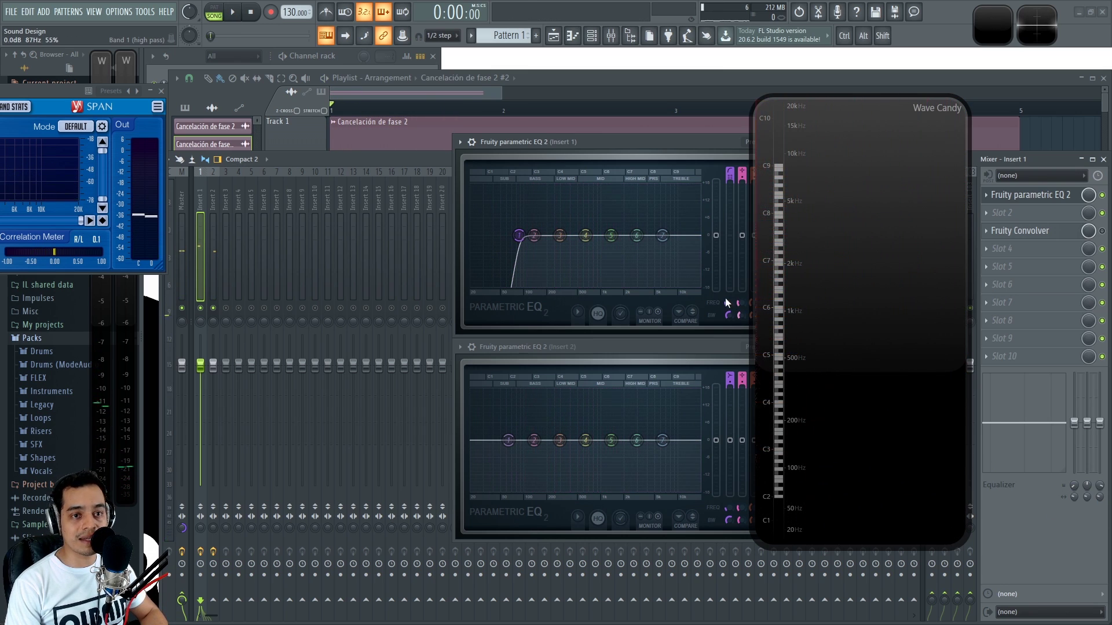
{"action": "key", "text": "space"}
{"action": "mouse_move", "coordinate": [727, 304]}
{"action": "left_mouse_down"}
{"action": "mouse_move", "coordinate": [727, 351]}
{"action": "mouse_move", "coordinate": [728, 325]}
{"action": "left_mouse_up"}
{"action": "key", "text": "space"}
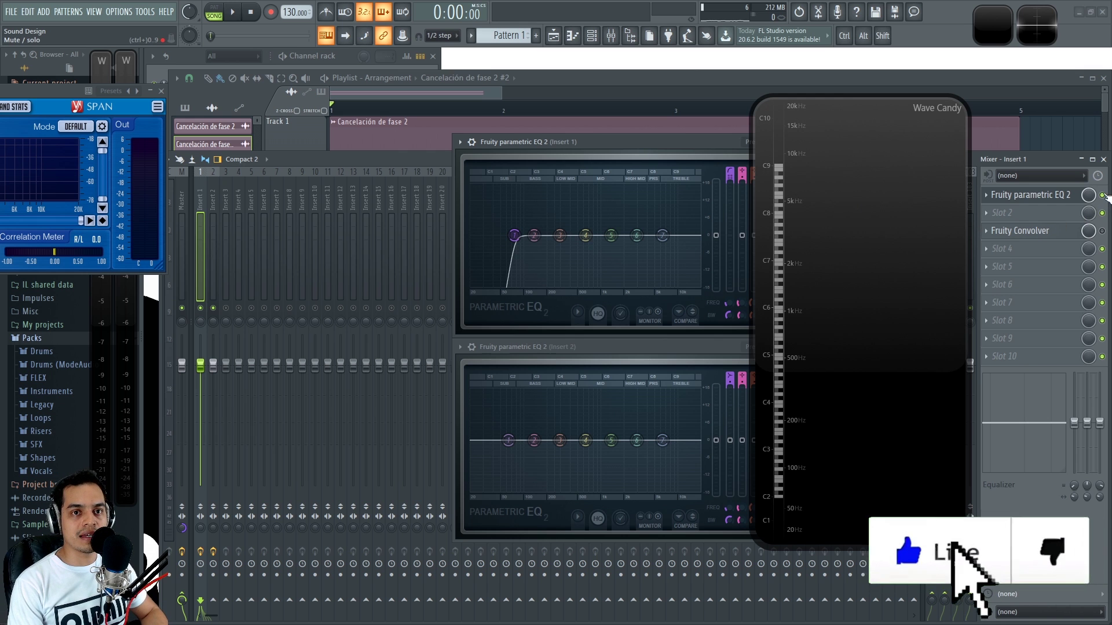
Disable Fruity parametric EQ 2 on Inserts 1 and 2, and close both EQ windows and the Wave Candy display.
{"action": "left_click", "coordinate": [212, 203]}
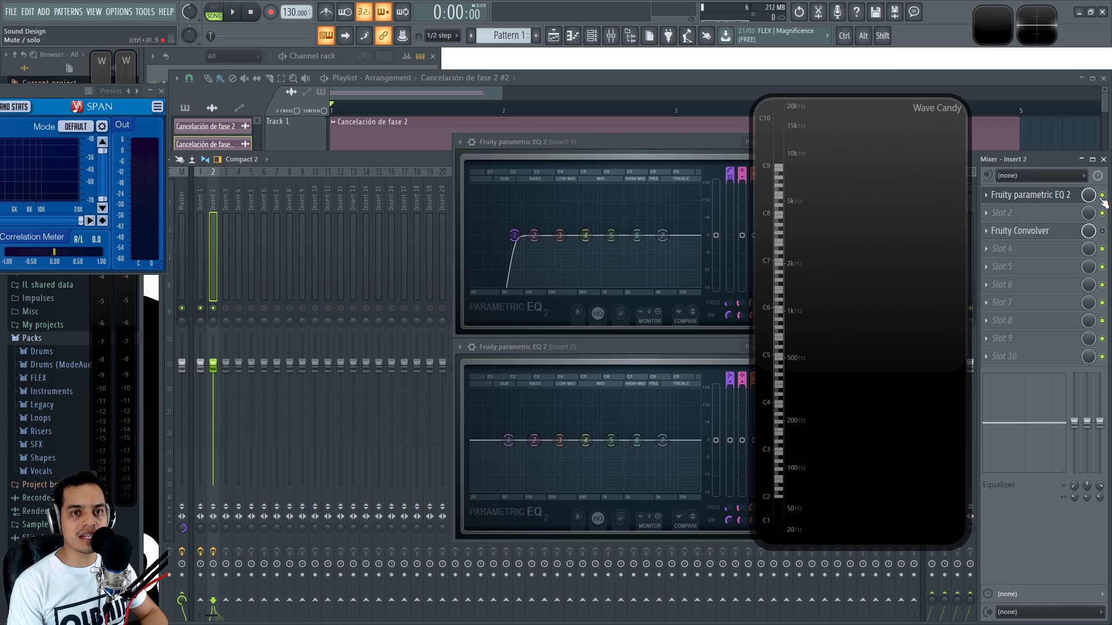
{"action": "left_click", "coordinate": [690, 141]}
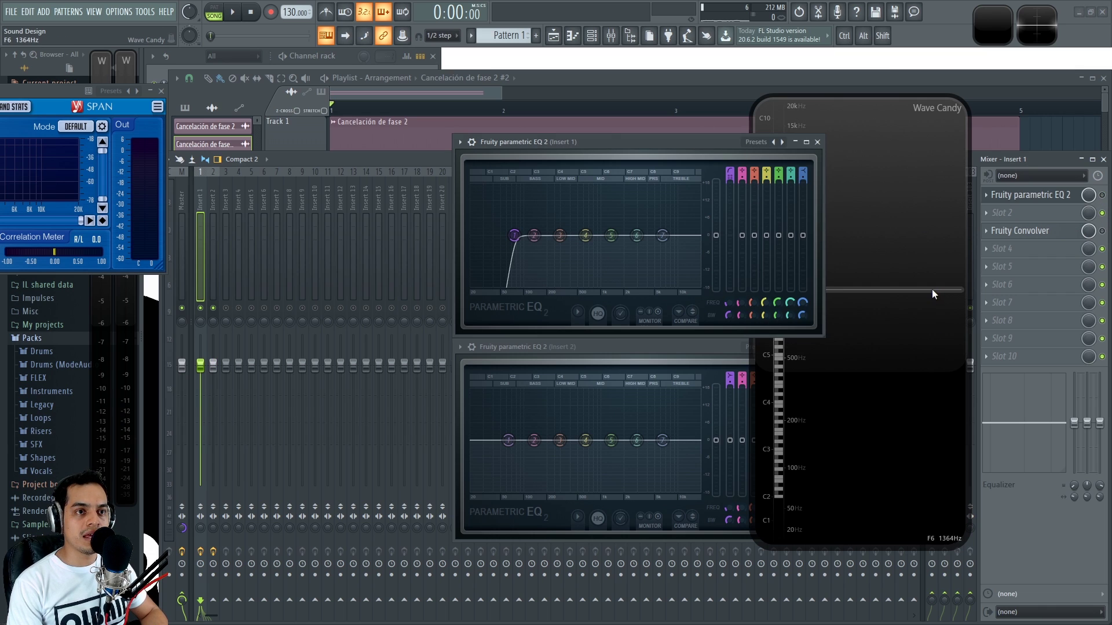
{"action": "left_click", "coordinate": [854, 163]}
{"action": "left_click", "coordinate": [817, 142]}
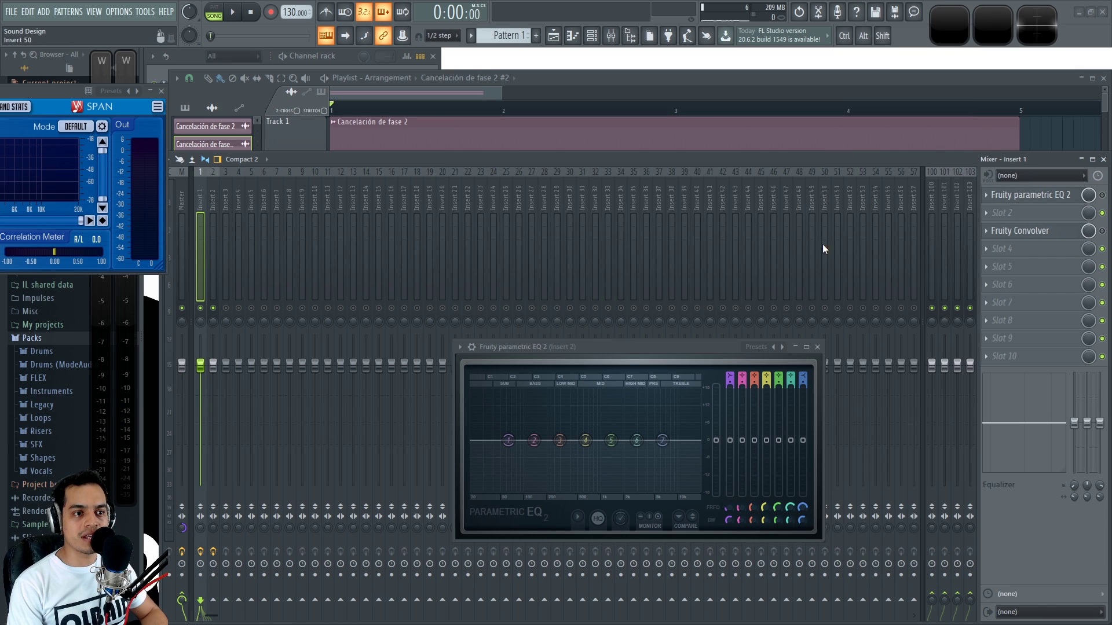
{"action": "left_click", "coordinate": [818, 347]}
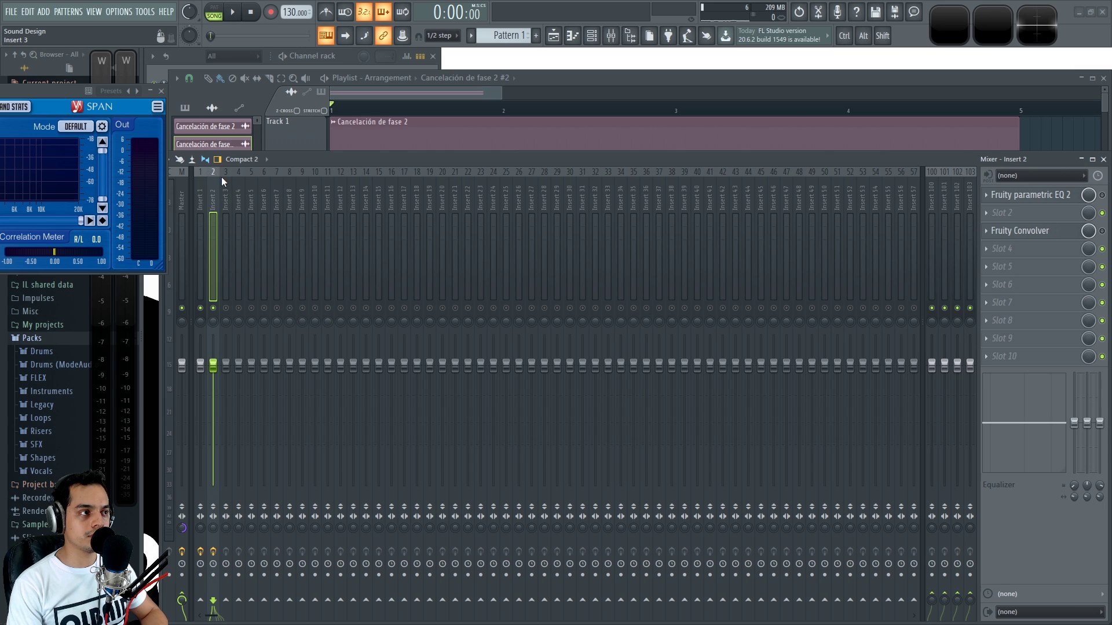
Enable Fruity Convolver on Inserts 1 and 2 and open both plugin windows, showing their equalizer curves.
{"action": "left_click", "coordinate": [200, 193]}
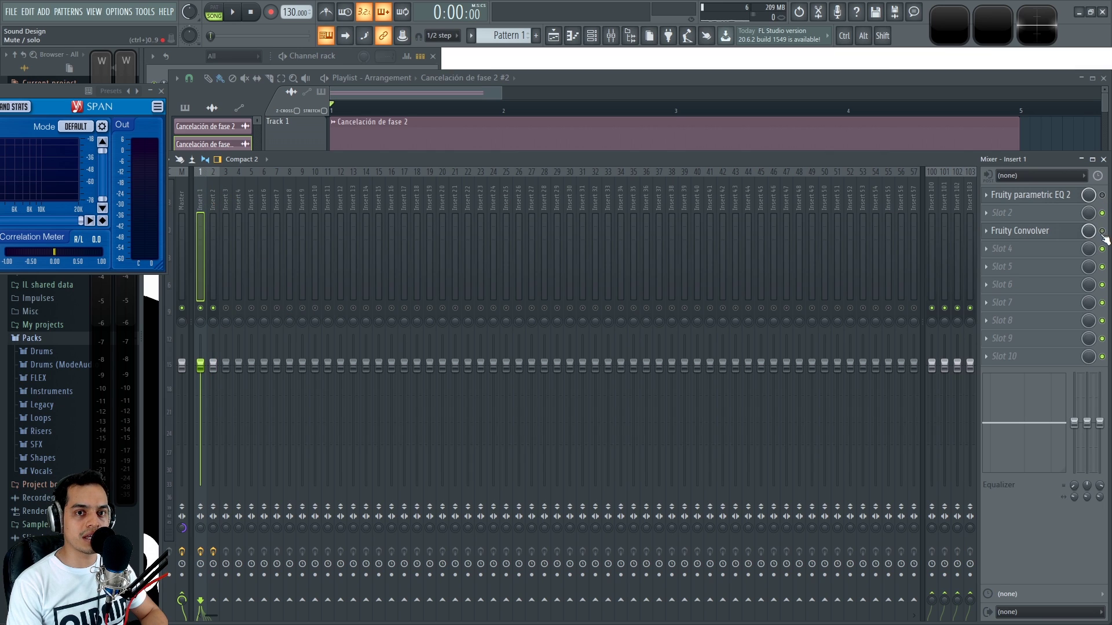
{"action": "left_click", "coordinate": [213, 215]}
{"action": "left_click", "coordinate": [1060, 231]}
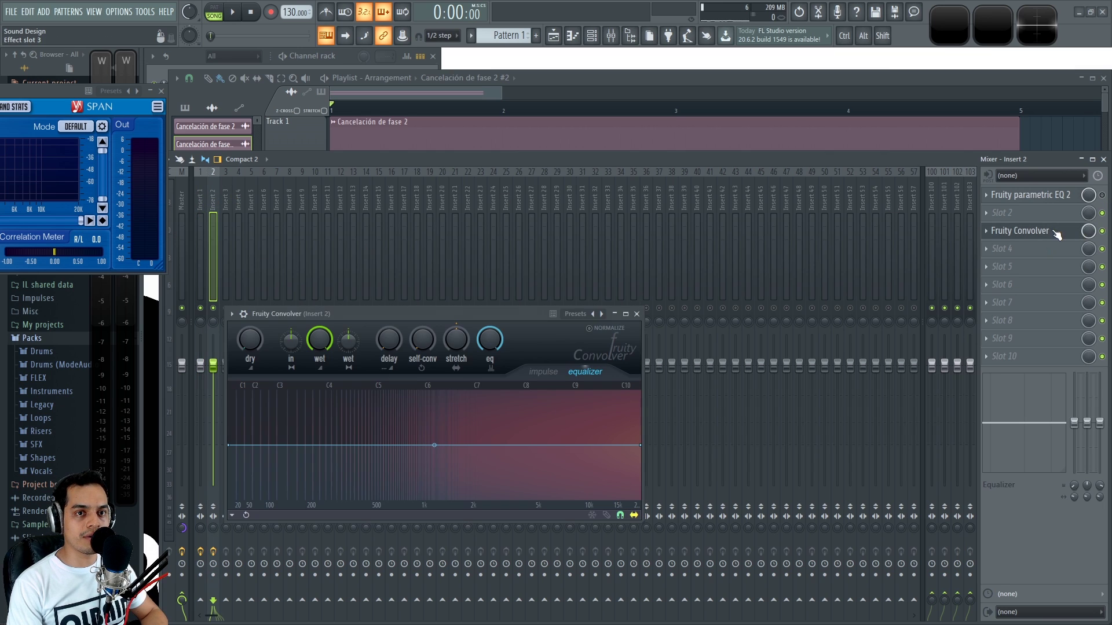
{"action": "key", "text": "Left"}
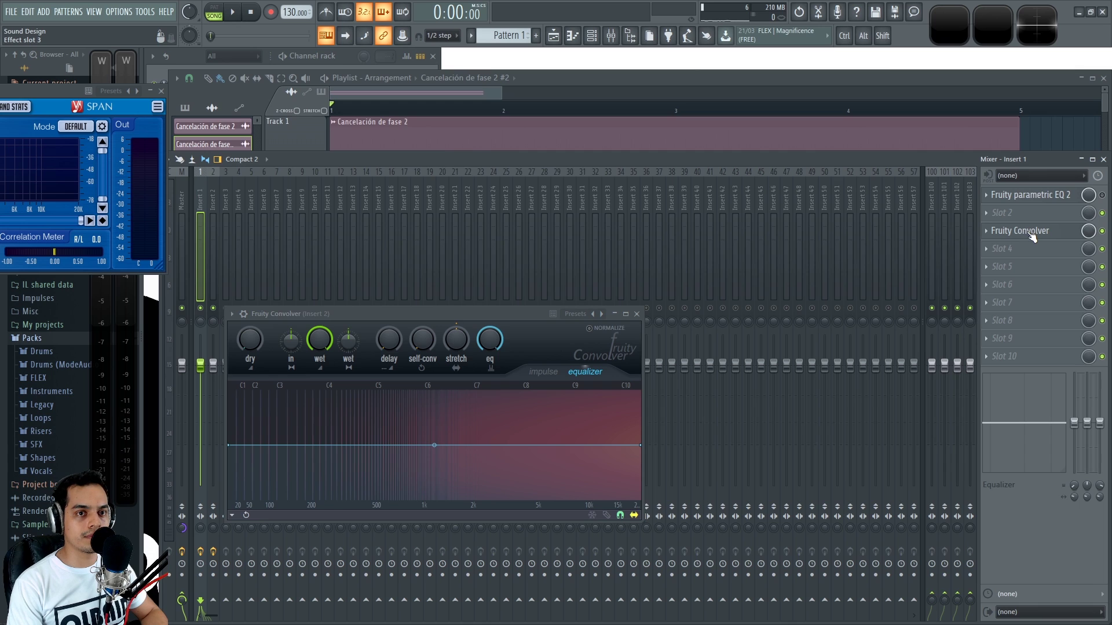
{"action": "left_click", "coordinate": [1033, 232]}
Play the song with the Convolver equalizers, and move the steep low cut on Insert 1 up to about 235 Hz during playback.
{"action": "key", "text": "space"}
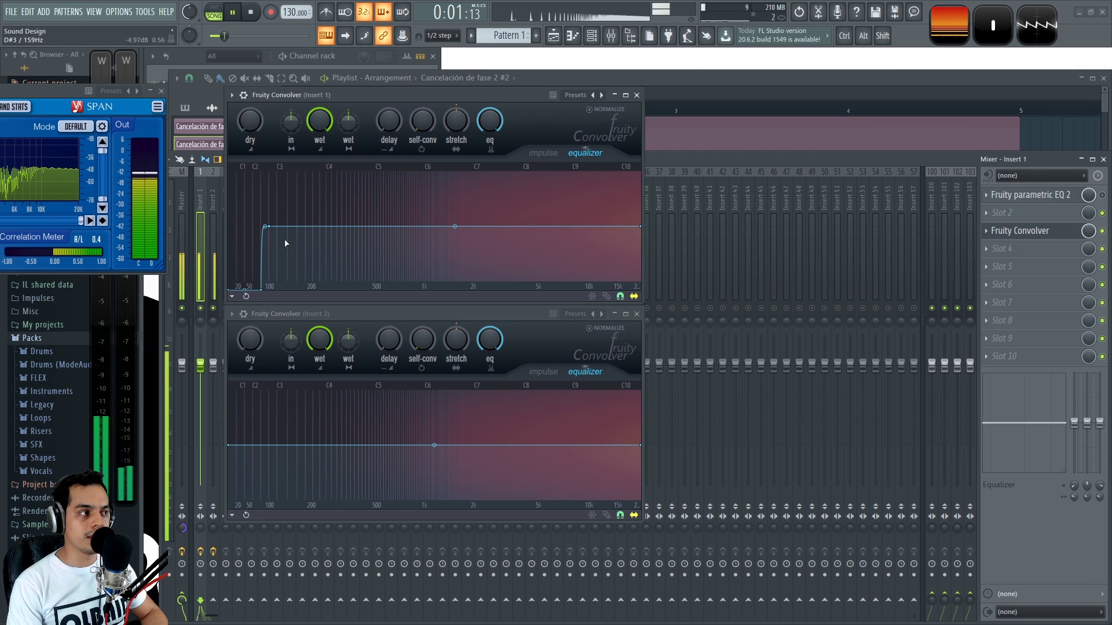
{"action": "key", "text": "space"}
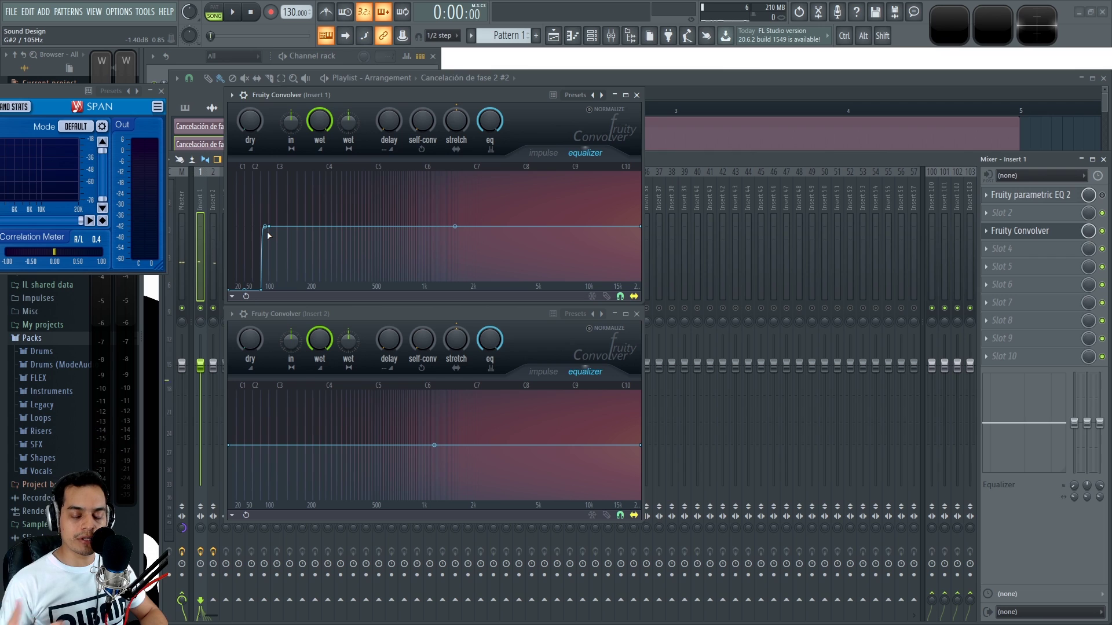
{"action": "key", "text": "space"}
{"action": "left_click_drag", "start_coordinate": [268, 235], "coordinate": [317, 297]}
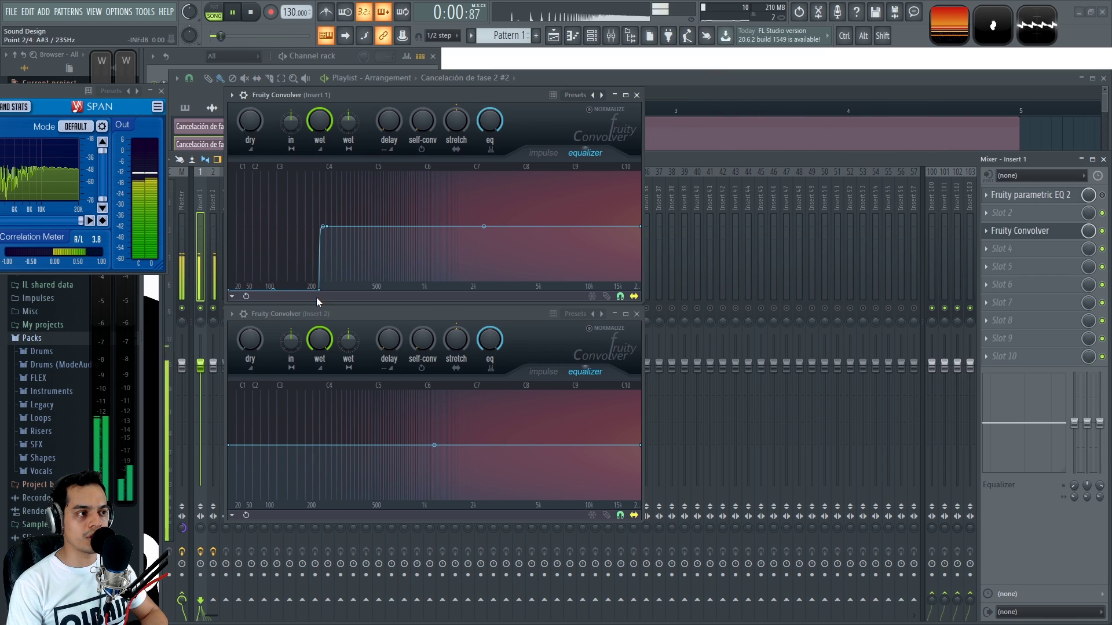
Lower the steep low cut in Insert 1's Convolver equalizer over repeated playbacks, through about 110 Hz down to about 50 Hz, and stop.
{"action": "key", "text": "space"}
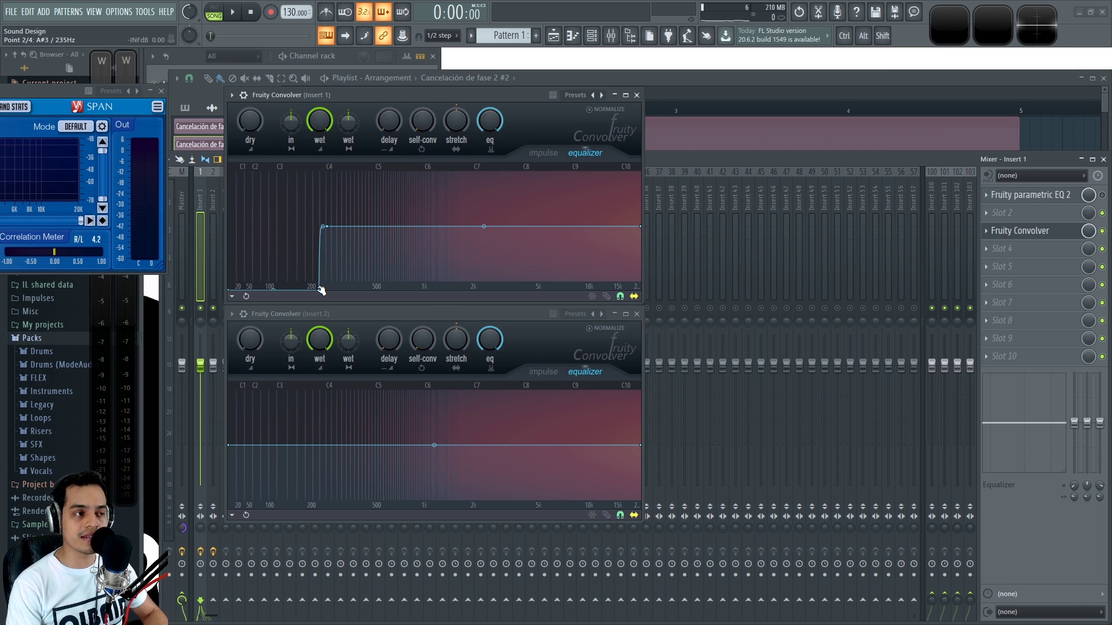
{"action": "key", "text": "space"}
{"action": "left_click_drag", "start_coordinate": [321, 291], "coordinate": [279, 294]}
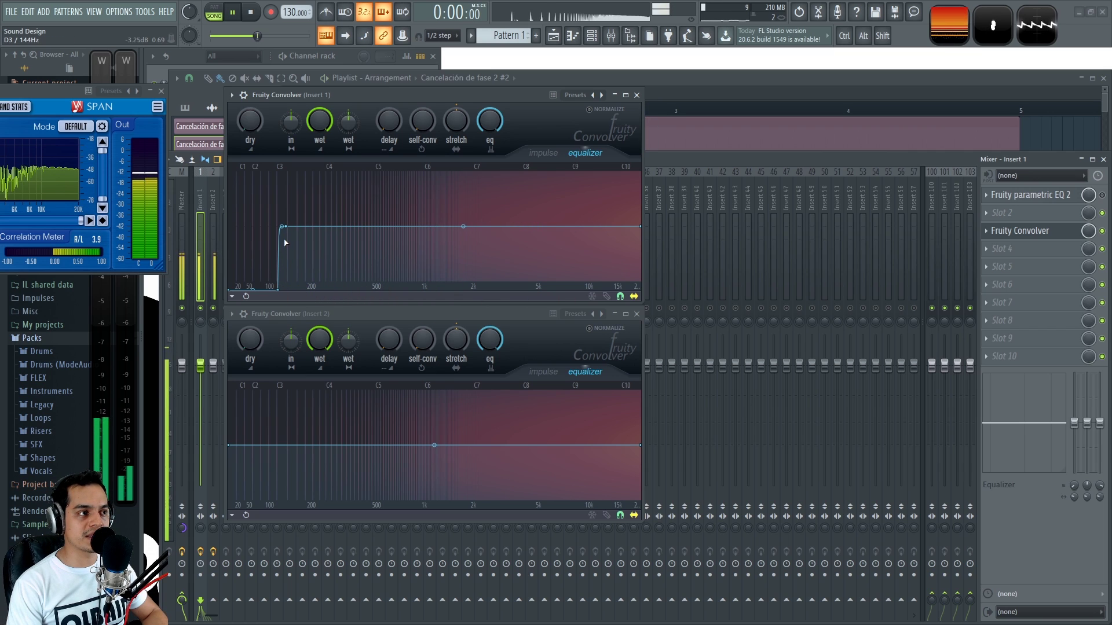
{"action": "key", "text": "space"}
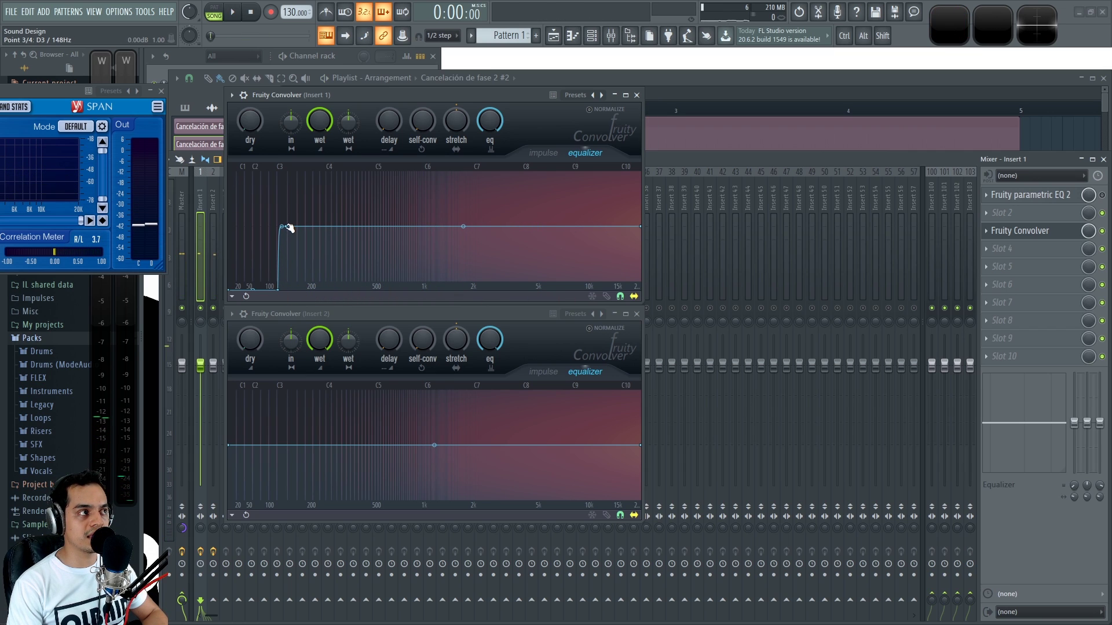
{"action": "left_click_drag", "start_coordinate": [277, 290], "coordinate": [270, 294]}
{"action": "key", "text": "space"}
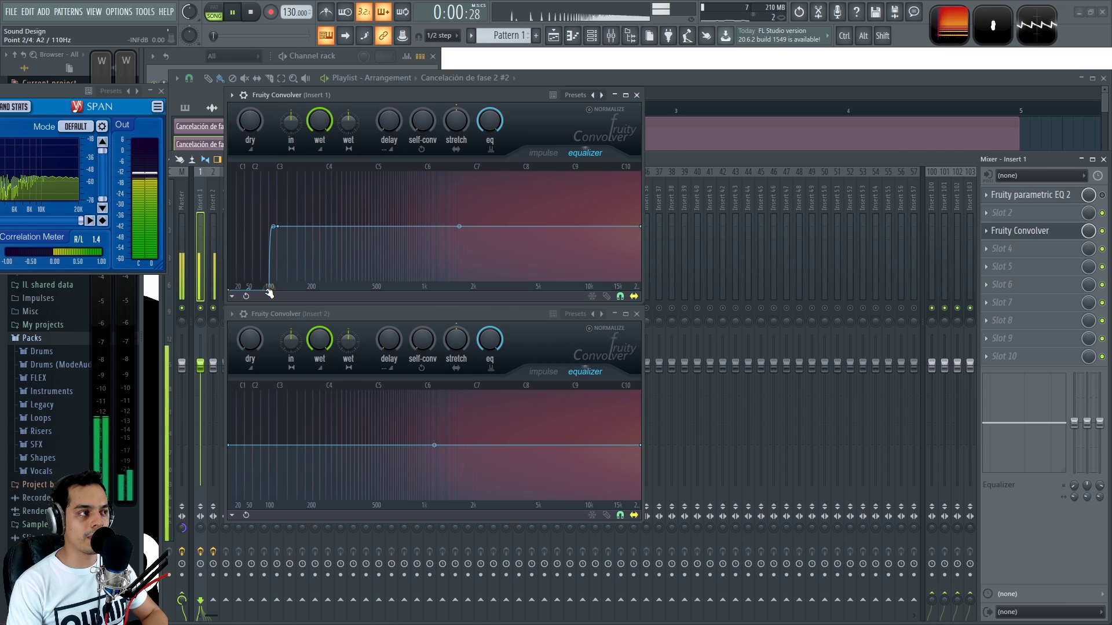
{"action": "mouse_move", "coordinate": [269, 293]}
{"action": "left_mouse_down"}
{"action": "mouse_move", "coordinate": [235, 295]}
{"action": "mouse_move", "coordinate": [272, 291]}
{"action": "mouse_move", "coordinate": [254, 294]}
{"action": "left_mouse_up"}
{"action": "key", "text": "space"}
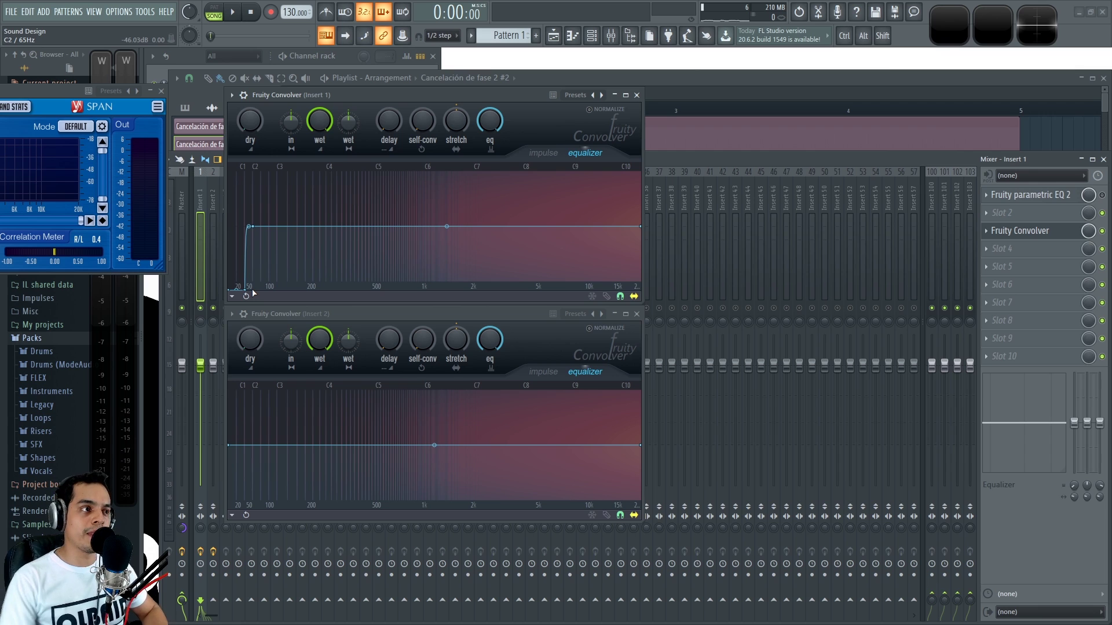
Close both Fruity Convolver windows, reopen Insert 1's Convolver to review its equalizer curve, close it, and select the Master track.
{"action": "left_click", "coordinate": [637, 95]}
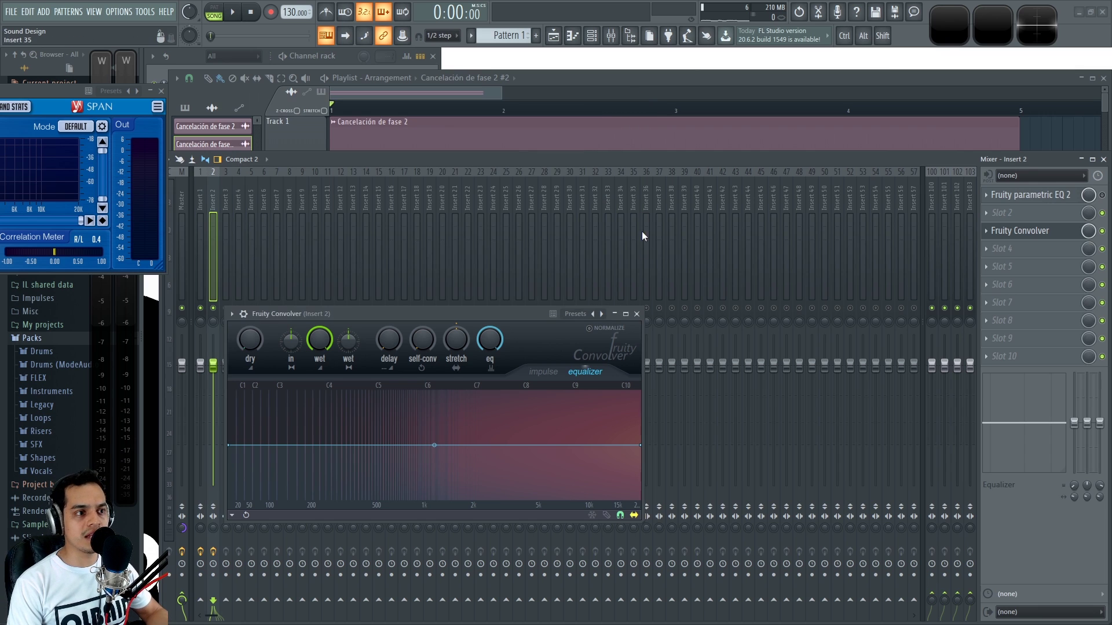
{"action": "left_click", "coordinate": [637, 313]}
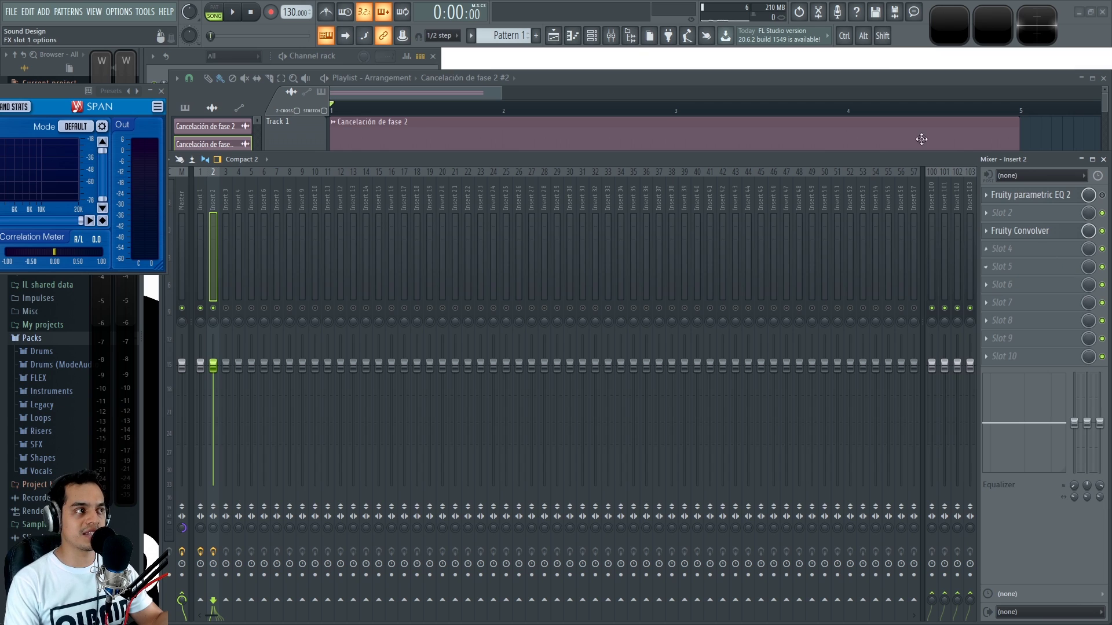
{"action": "left_click", "coordinate": [93, 260]}
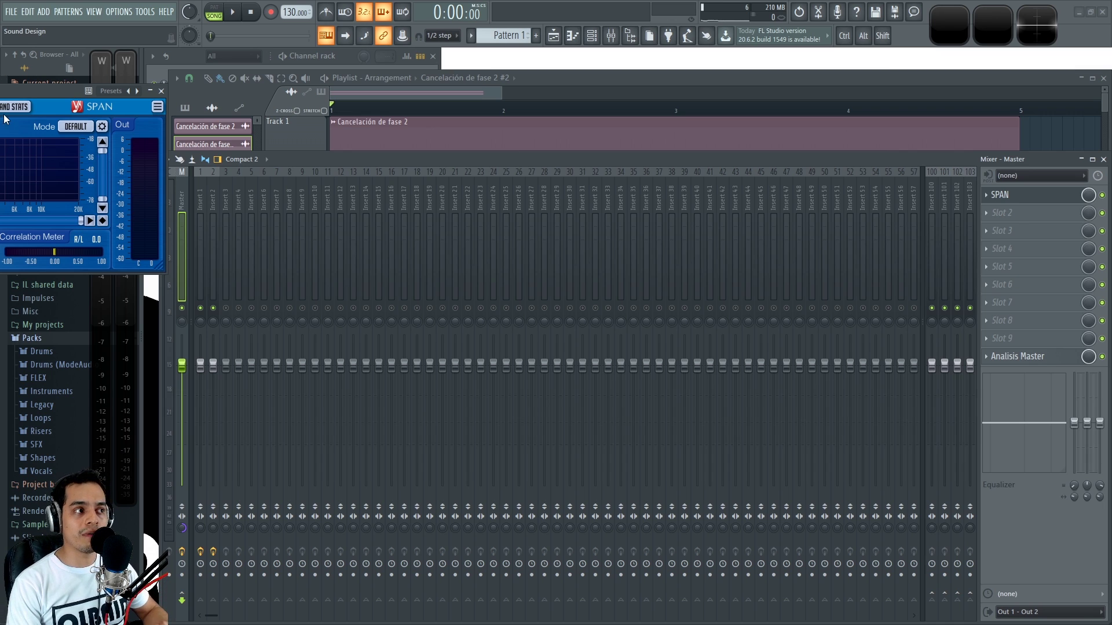
{"action": "left_click", "coordinate": [200, 197]}
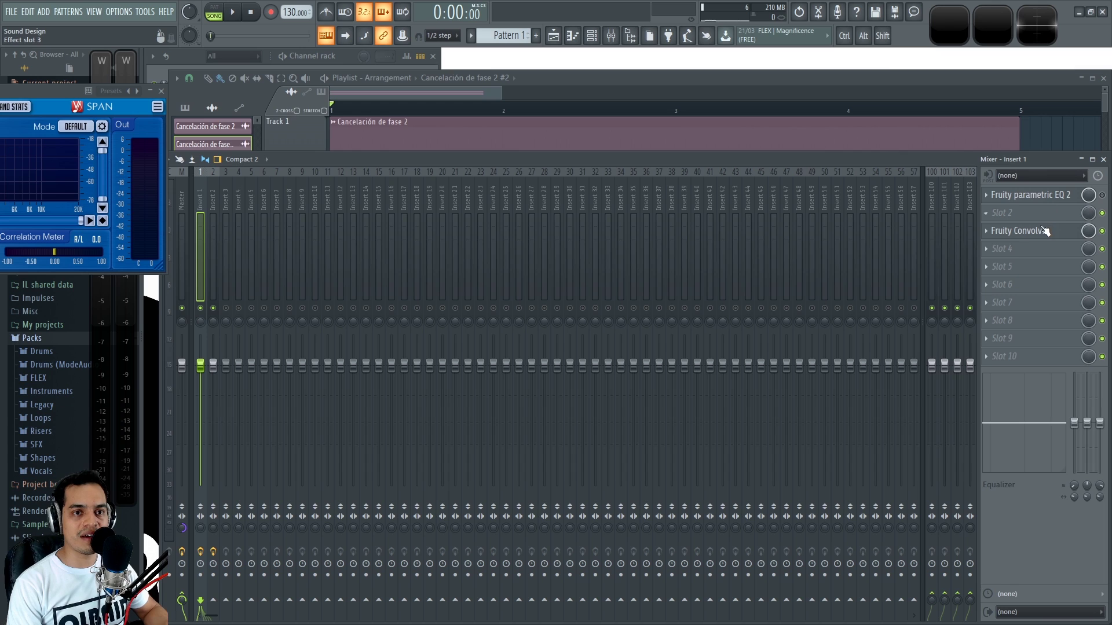
{"action": "left_click", "coordinate": [1039, 232]}
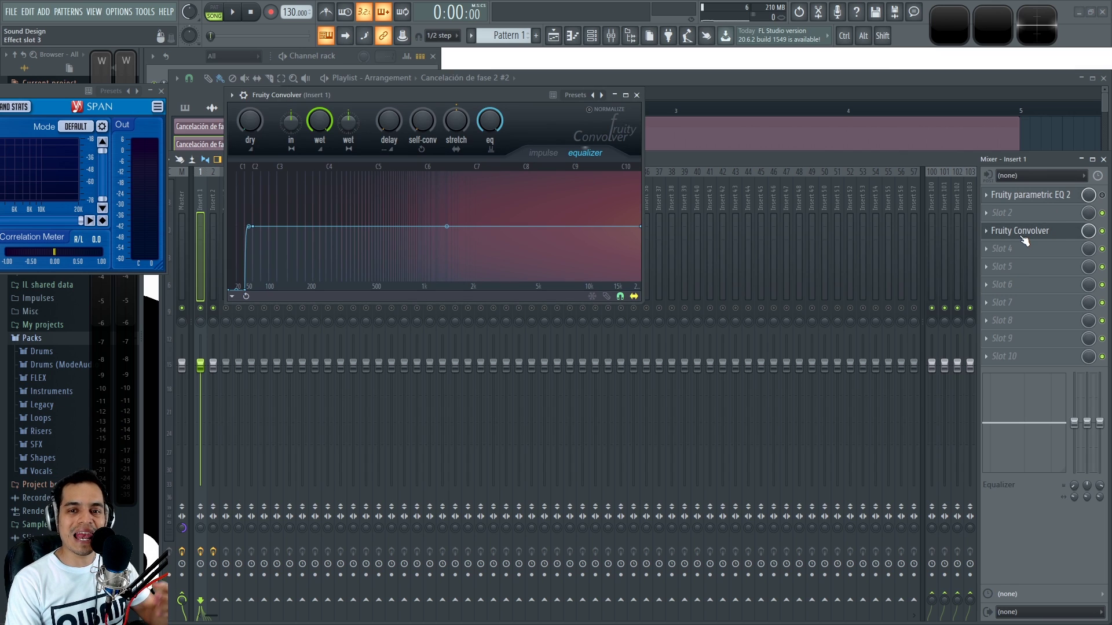
{"action": "left_click", "coordinate": [636, 95]}
{"action": "left_click", "coordinate": [182, 255]}
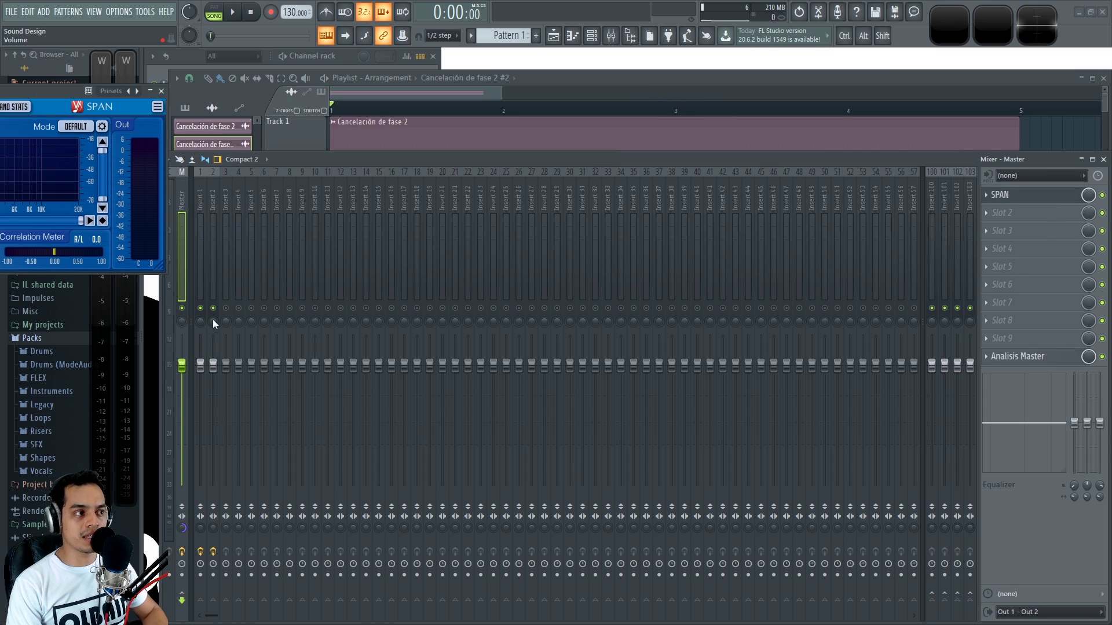
Select Insert 2 and play the song briefly to check the mixer levels.
{"action": "left_click", "coordinate": [215, 215]}
{"action": "key", "text": "space"}
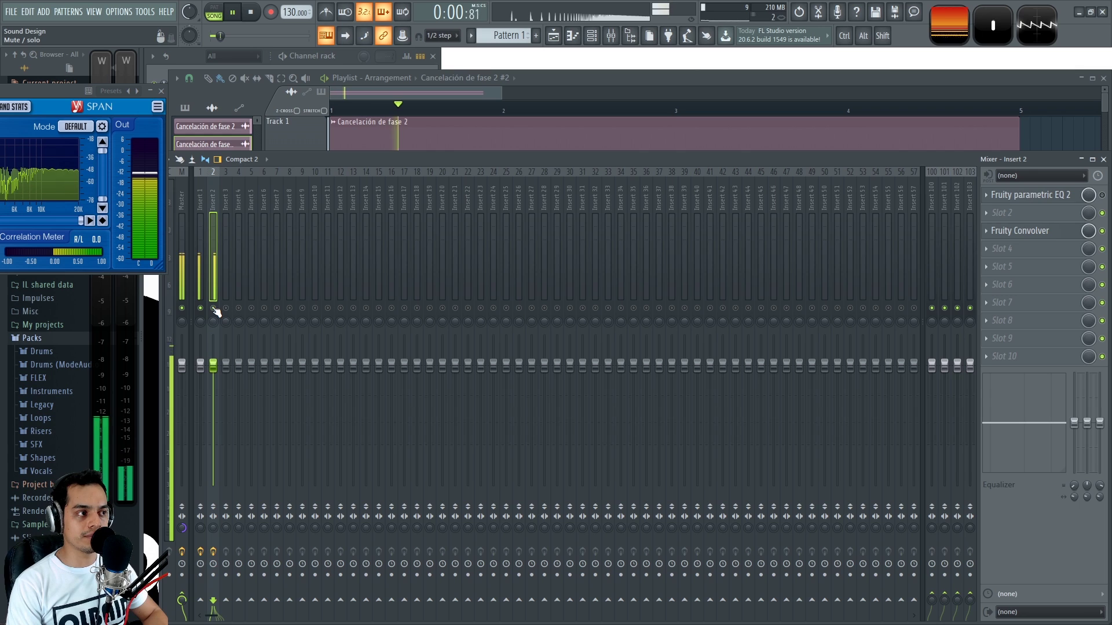
{"action": "key", "text": "space"}
Center the panning of both Cancelación de fase 2 clips in their channel settings, and play the song briefly with the mixer showing.
{"action": "key", "text": "F9"}
{"action": "double_click", "coordinate": [467, 141]}
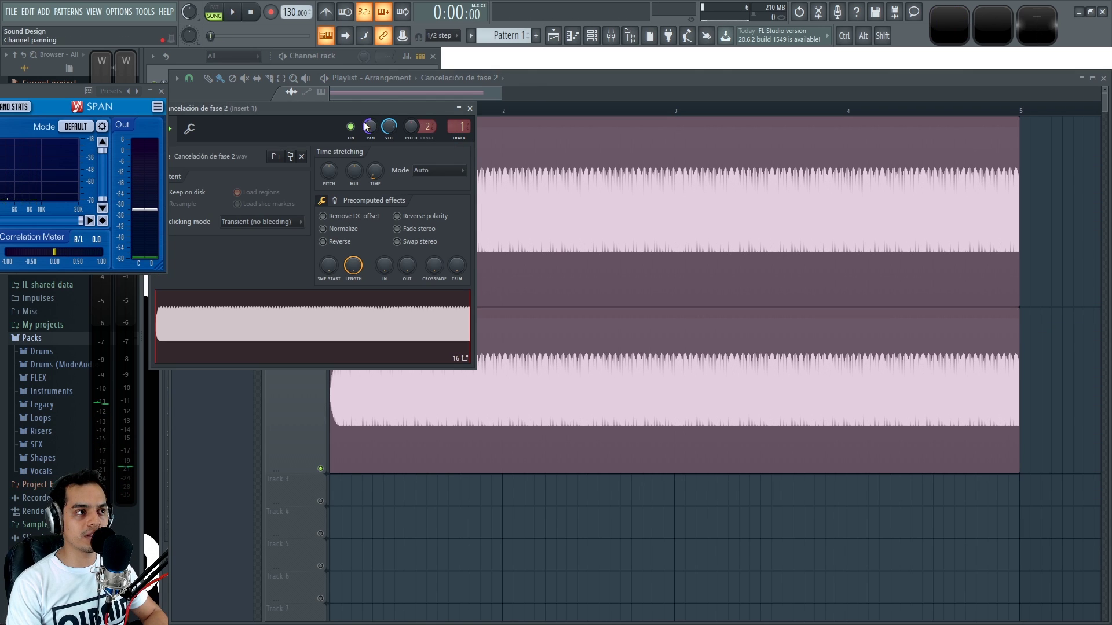
{"action": "left_click", "coordinate": [469, 108]}
{"action": "double_click", "coordinate": [437, 377]}
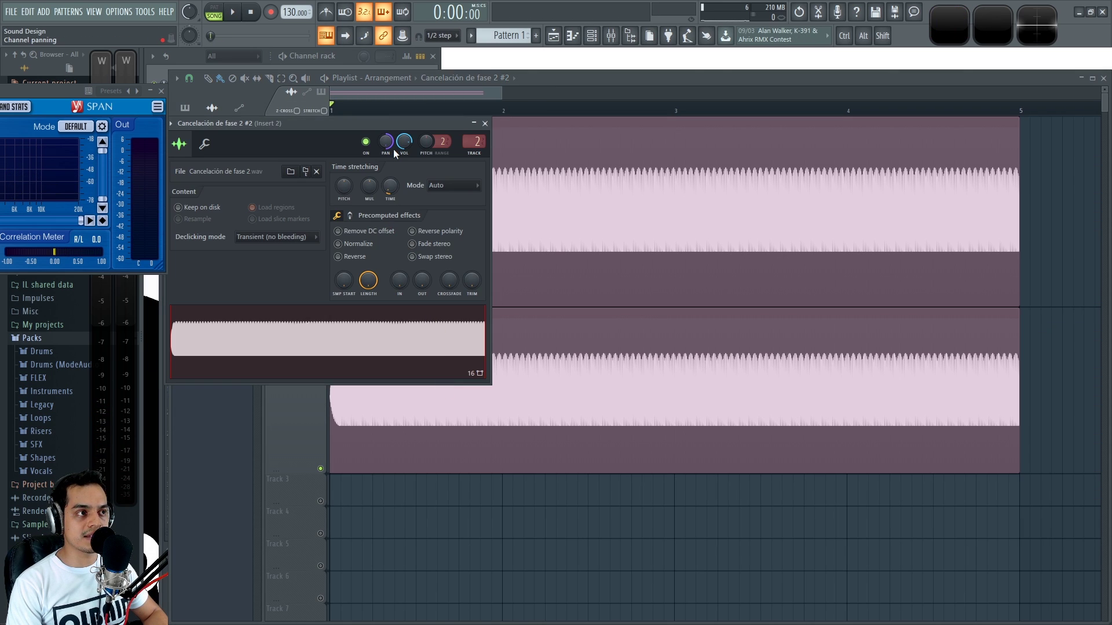
{"action": "left_click", "coordinate": [485, 124]}
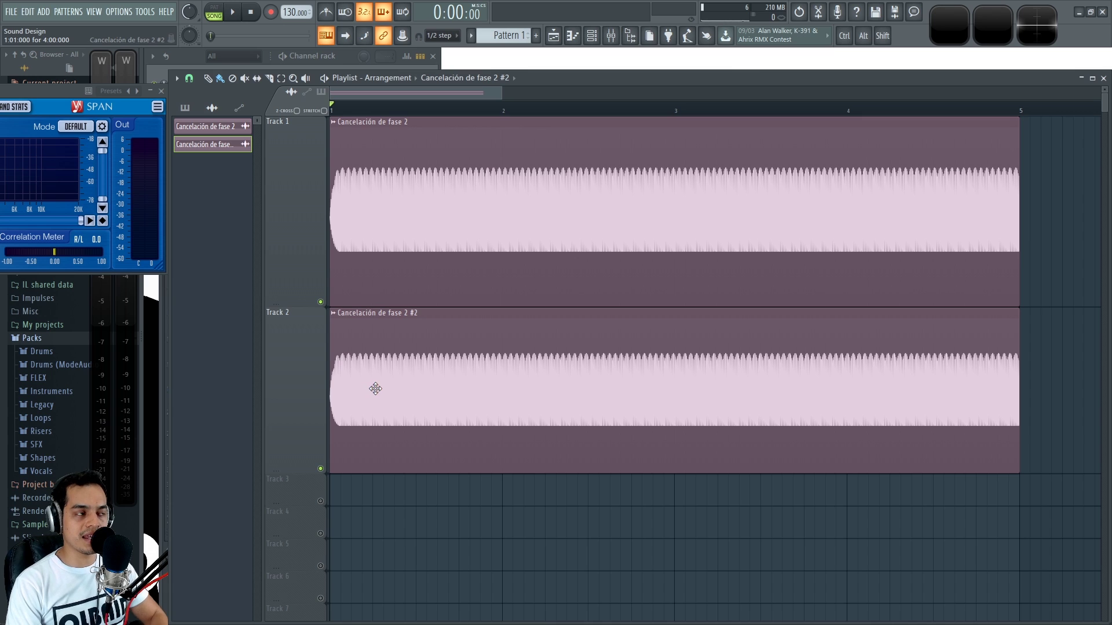
{"action": "key", "text": "F9"}
{"action": "key", "text": "space"}
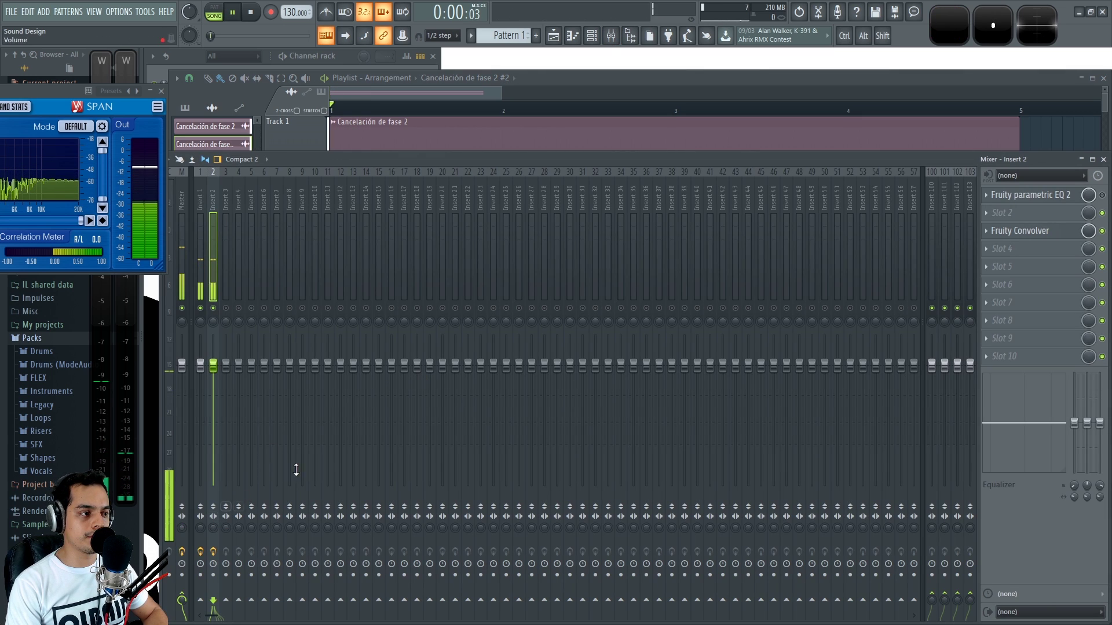
{"action": "key", "text": "space"}
Reverse the polarity of the Cancelación de fase 2 #2 clip, and play the song with the mixer showing.
{"action": "key", "text": "F9"}
{"action": "double_click", "coordinate": [539, 234]}
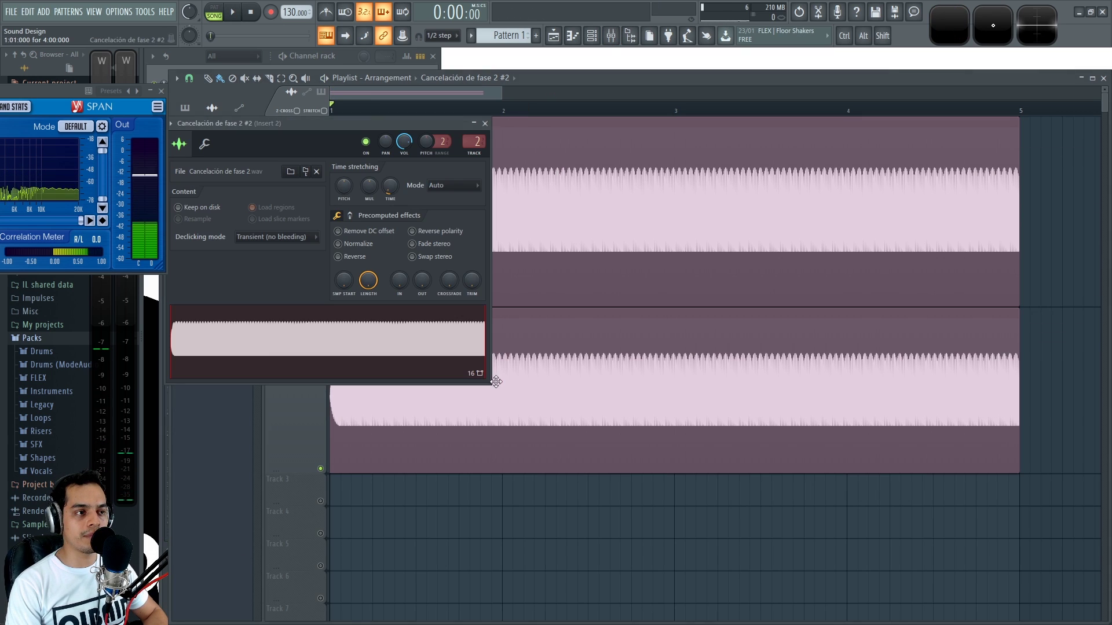
{"action": "left_click", "coordinate": [446, 234]}
{"action": "left_click", "coordinate": [484, 123]}
{"action": "key", "text": "space"}
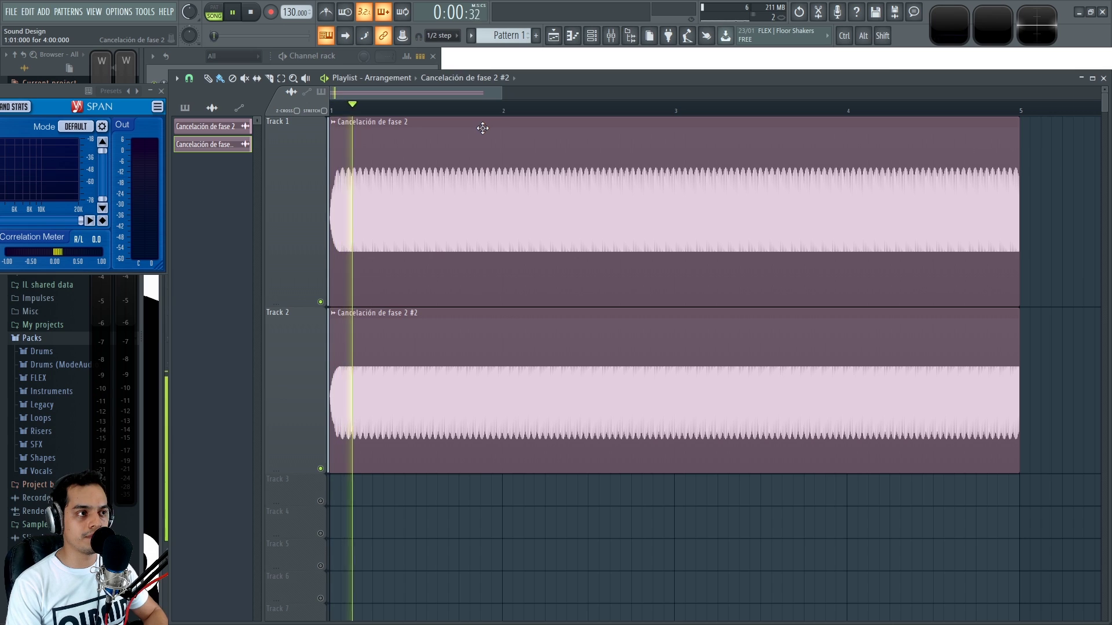
{"action": "key", "text": "F9"}
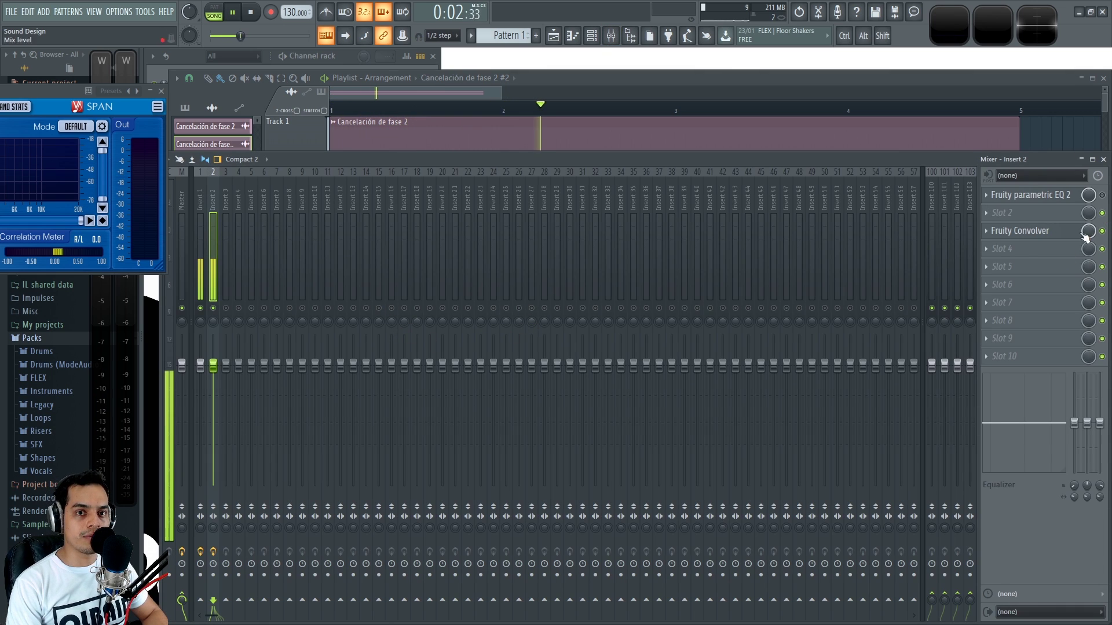
{"action": "key", "text": "space"}
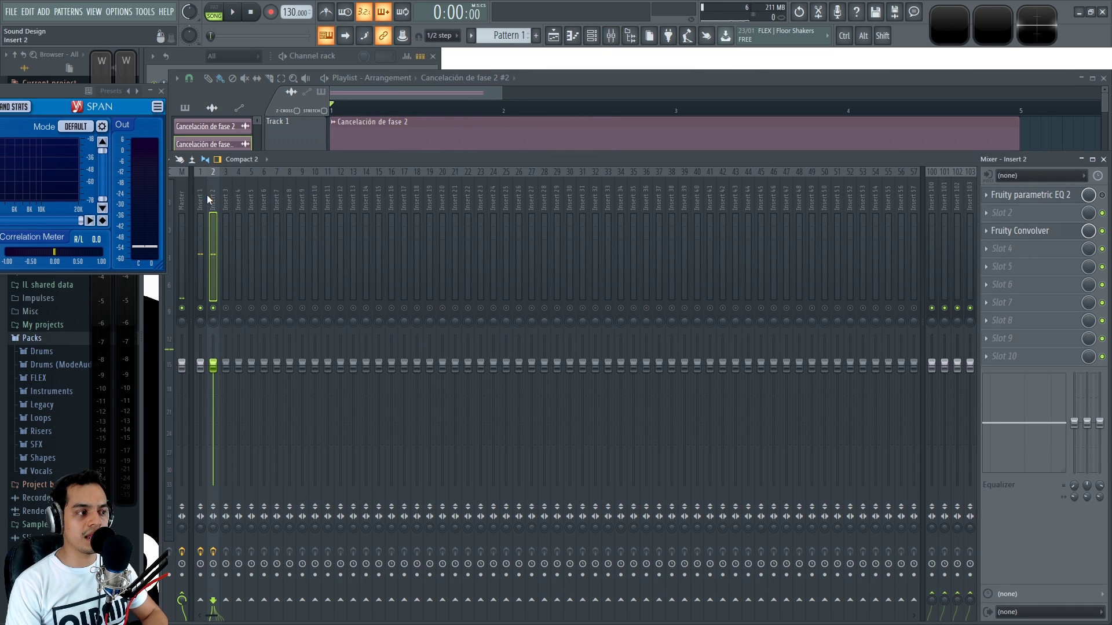
Bypass all effect slots on Insert 2 and play the song twice to compare the phase cancellation.
{"action": "left_click", "coordinate": [212, 552]}
{"action": "key", "text": "space"}
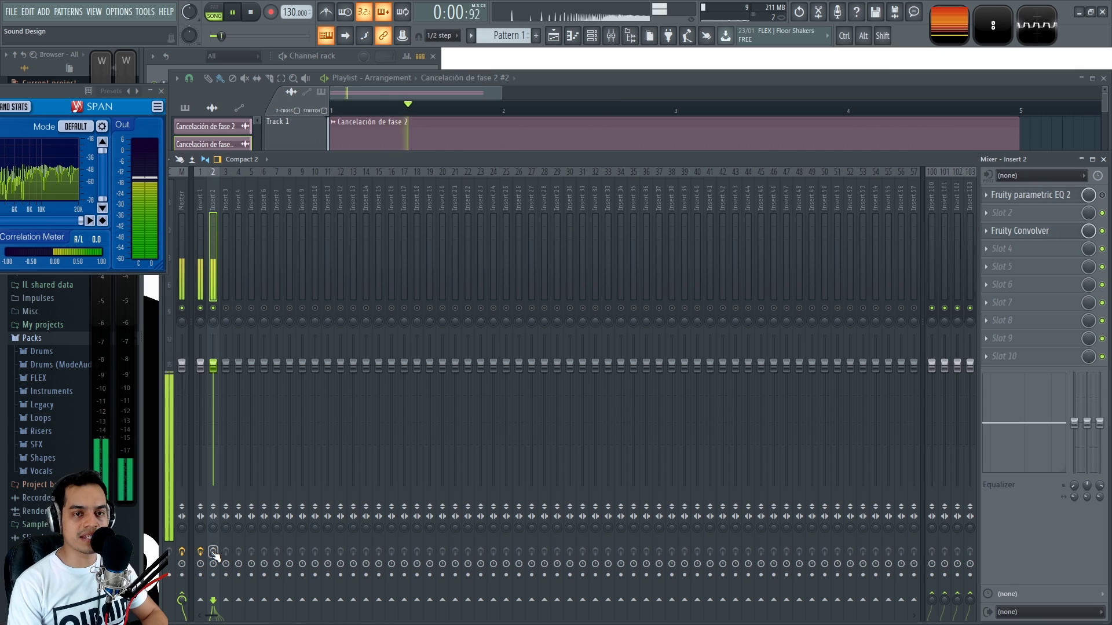
{"action": "key", "text": "space"}
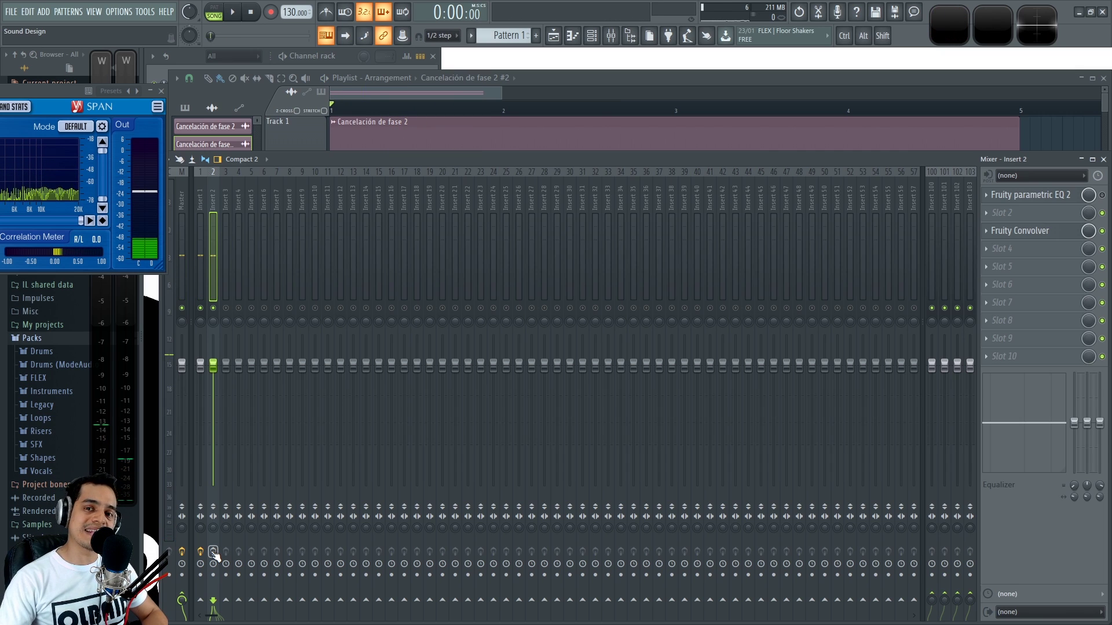
{"action": "key", "text": "space"}
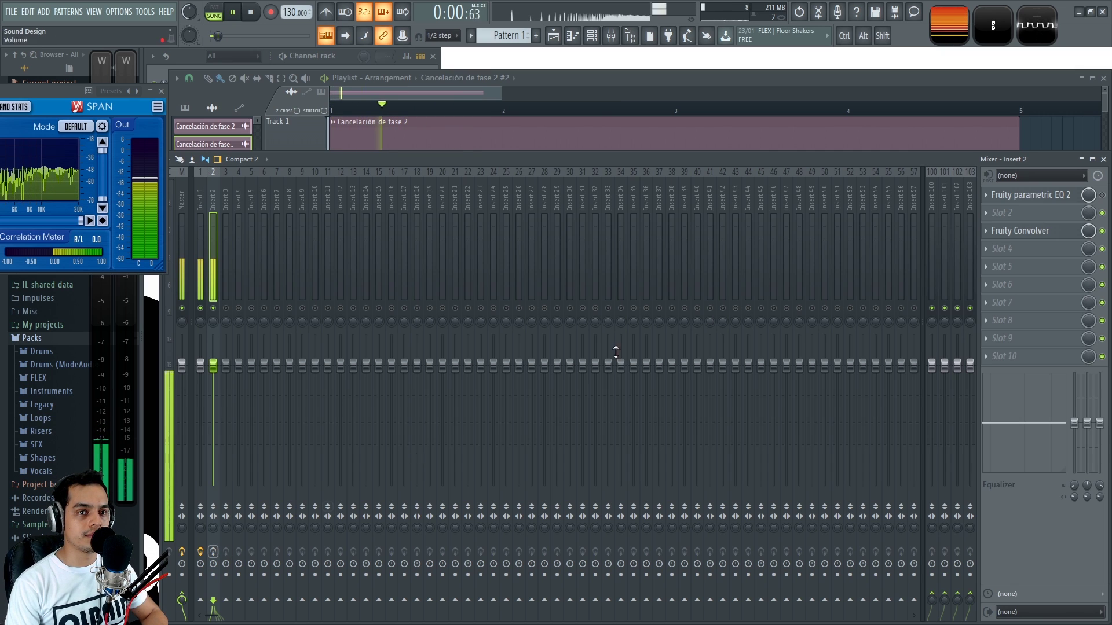
Enable Fruity parametric EQ 2 in place of Fruity Convolver on Inserts 2 and 1, comparing both plugins on Insert 1 during playback, and stop.
{"action": "key", "text": "space"}
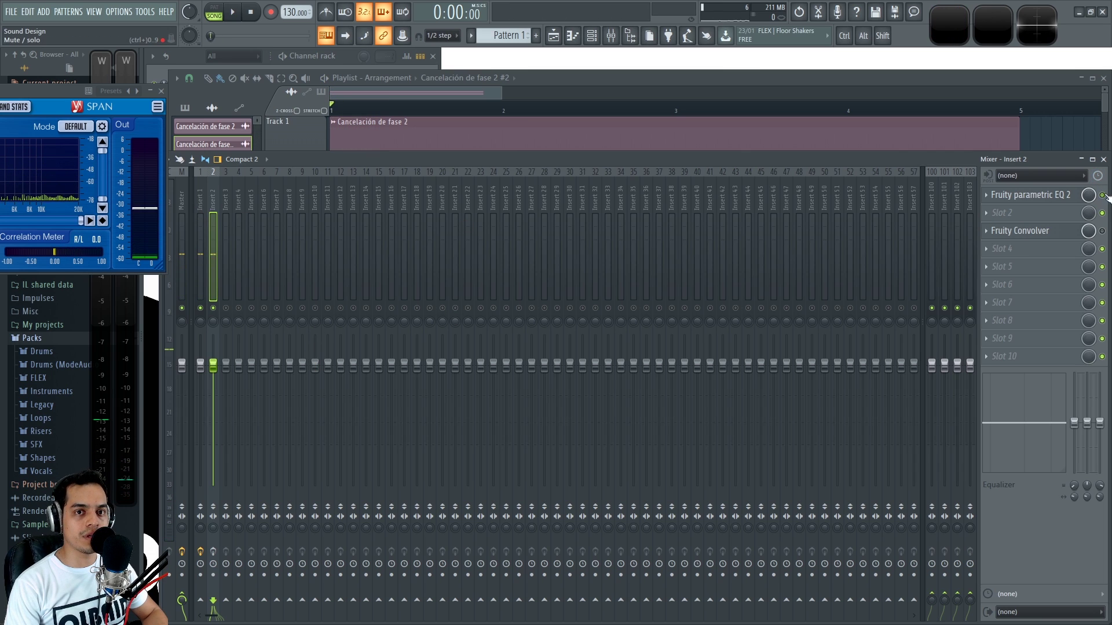
{"action": "left_click", "coordinate": [202, 196]}
{"action": "key", "text": "space"}
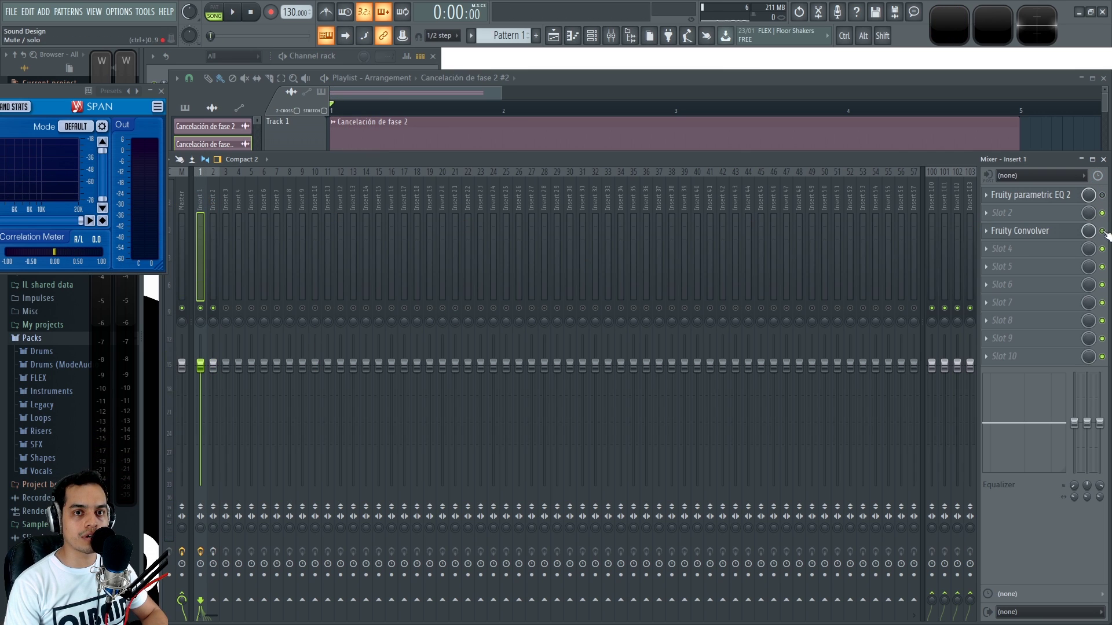
{"action": "left_click", "coordinate": [1102, 195]}
{"action": "left_click", "coordinate": [1102, 230]}
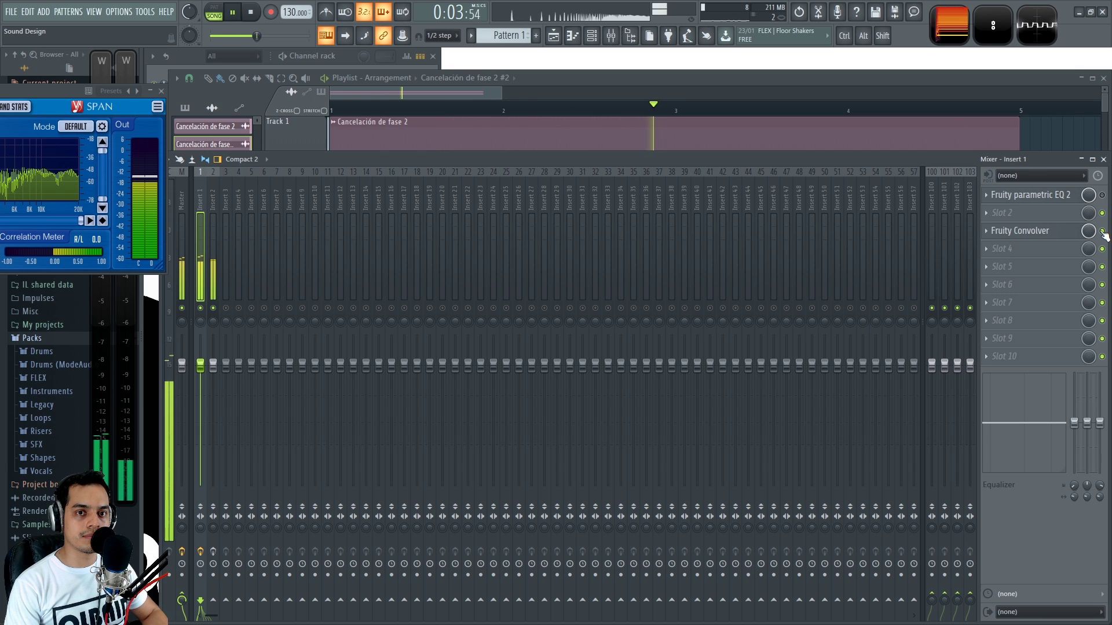
{"action": "left_click", "coordinate": [1102, 231]}
{"action": "left_click", "coordinate": [1102, 195]}
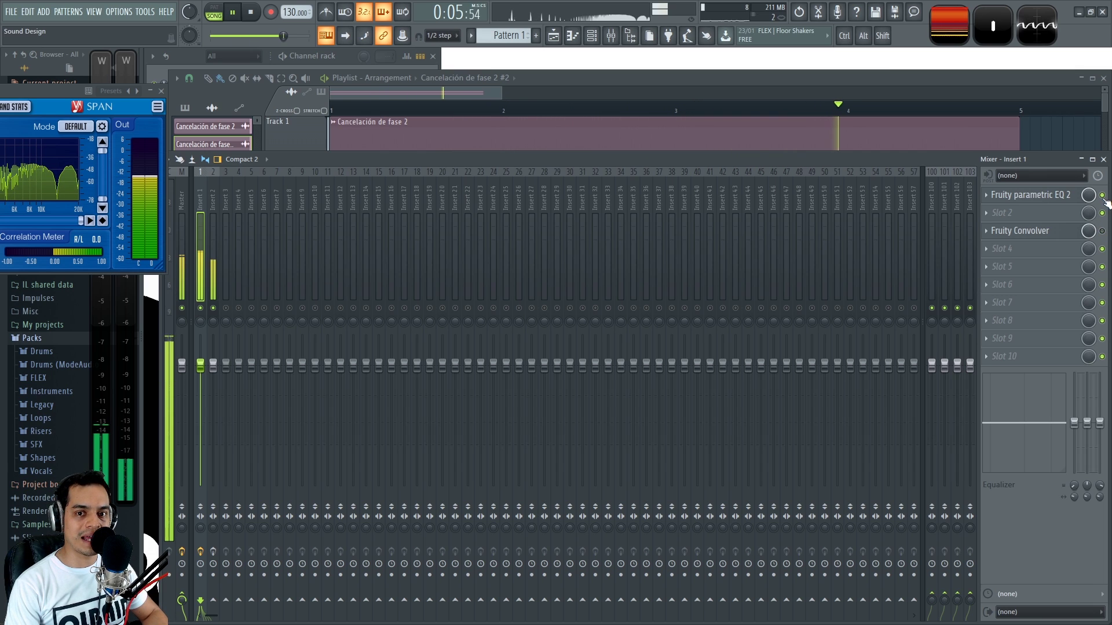
{"action": "key", "text": "space"}
Open Insert 1's Fruity parametric EQ 2 to review its high pass curve, close it, and select the Master track.
{"action": "left_click", "coordinate": [1045, 194]}
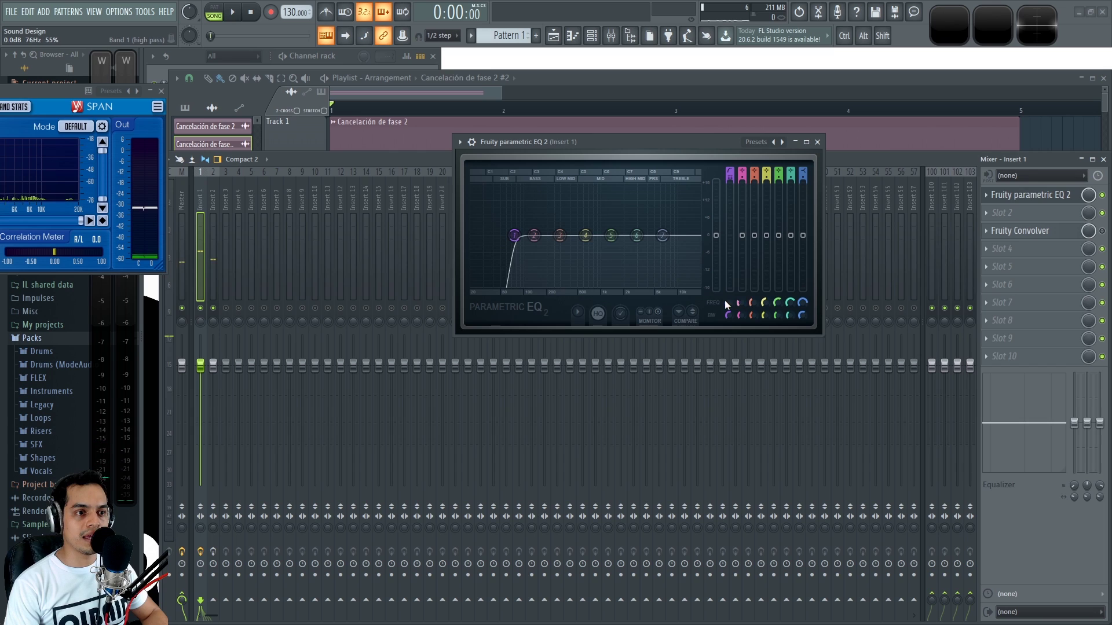
{"action": "left_click", "coordinate": [817, 142]}
{"action": "left_click", "coordinate": [184, 205]}
Play the song, switch Insert 1 back from Fruity parametric EQ 2 to Fruity Convolver during playback, and stop.
{"action": "key", "text": "space"}
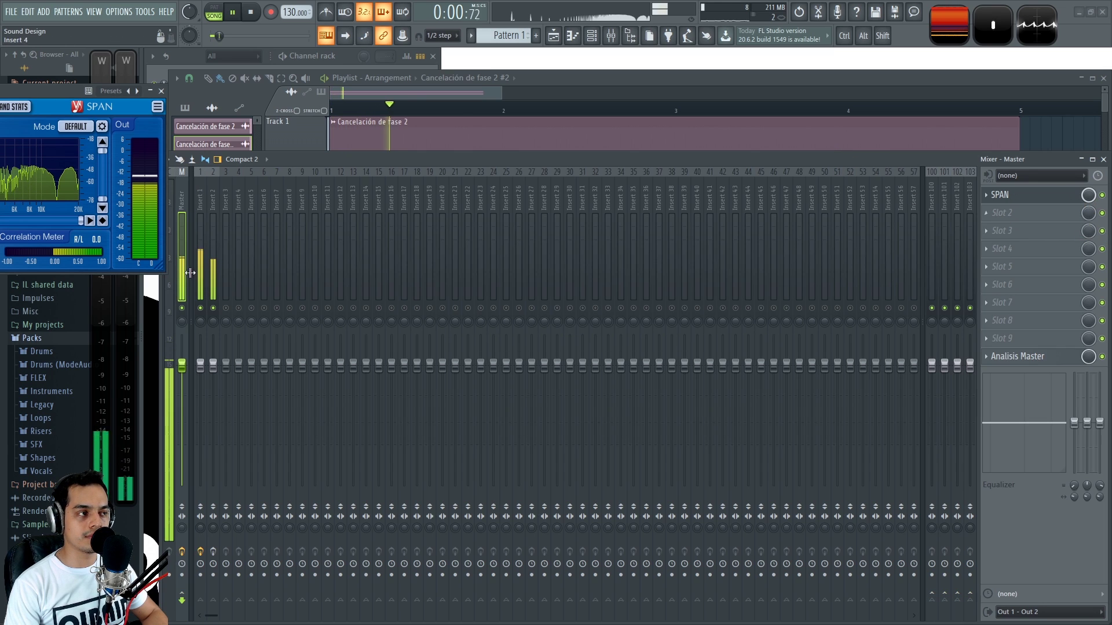
{"action": "left_click", "coordinate": [197, 208]}
{"action": "left_click", "coordinate": [1102, 195]}
{"action": "left_click", "coordinate": [1102, 230]}
{"action": "key", "text": "space"}
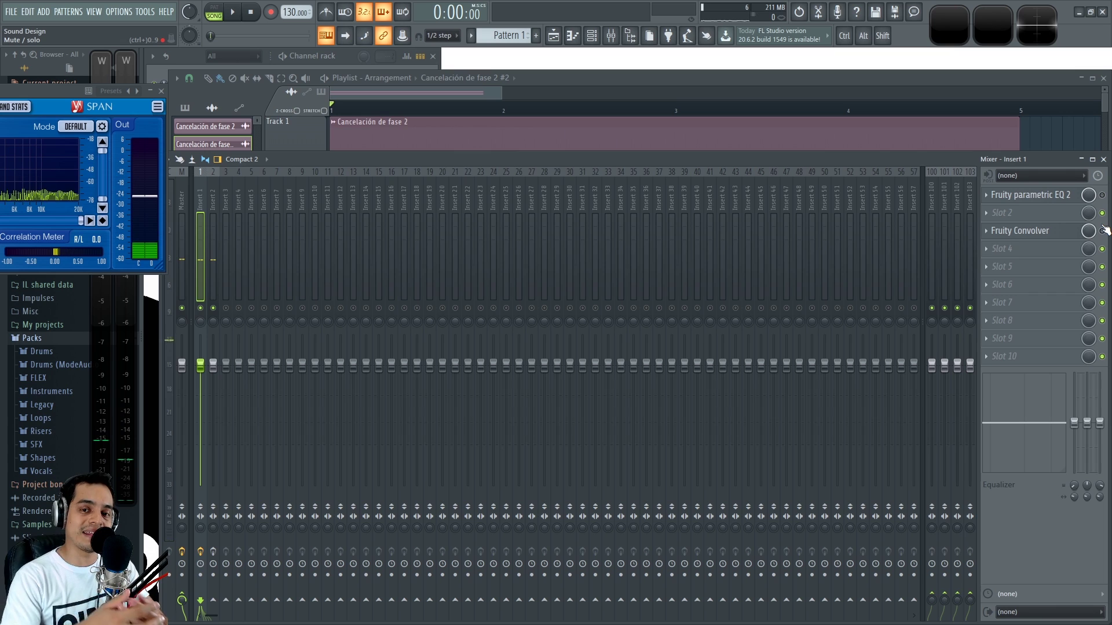